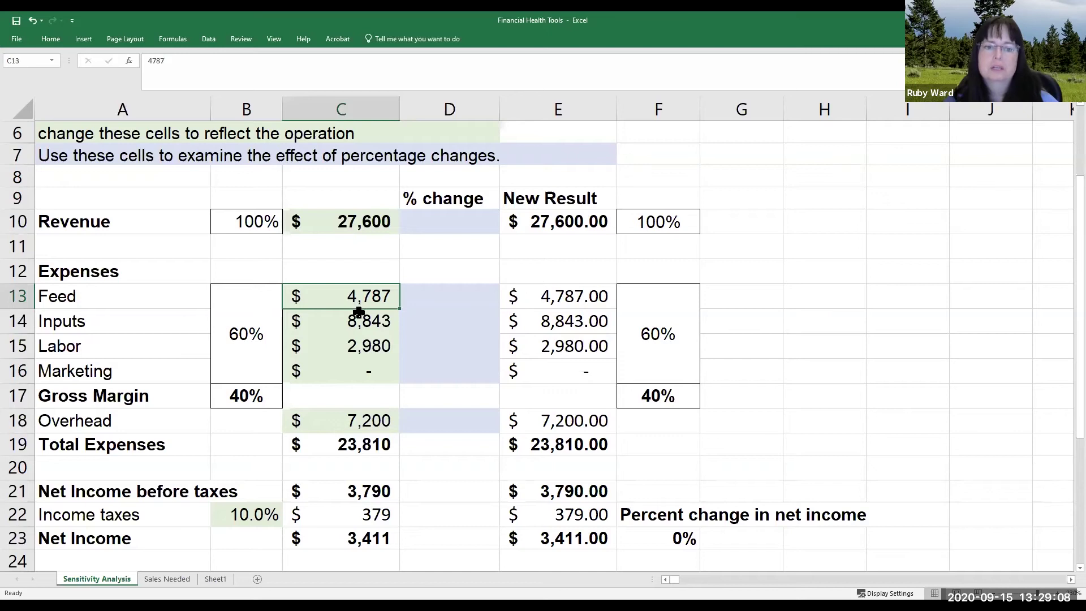
Examine the base figures for revenue, each expense, overhead, total expenses, net income before taxes and the revenue and gross margin percentages
click(362, 318)
click(376, 342)
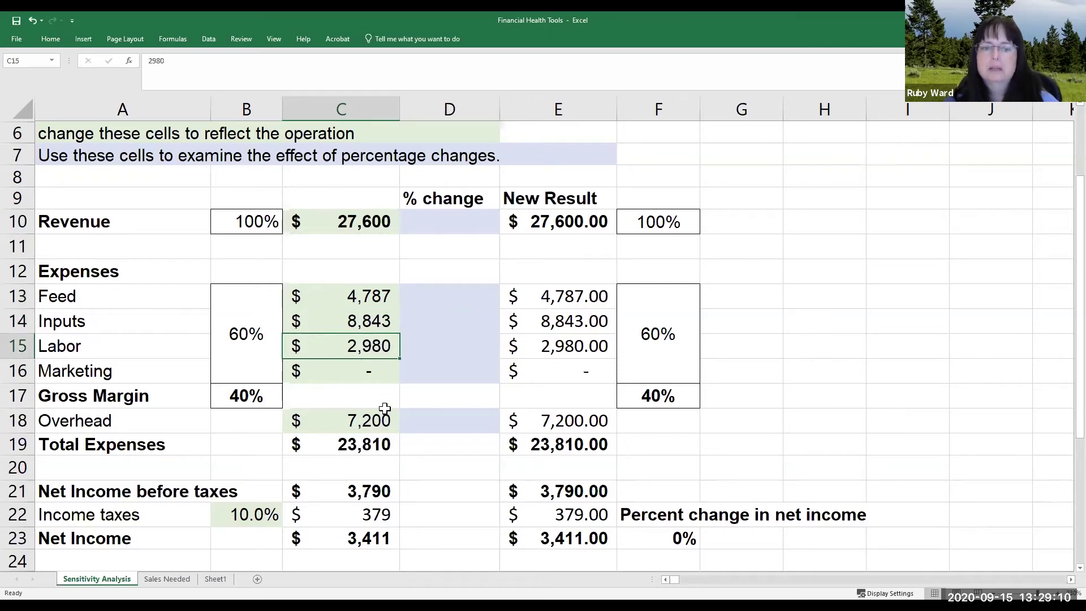
click(375, 421)
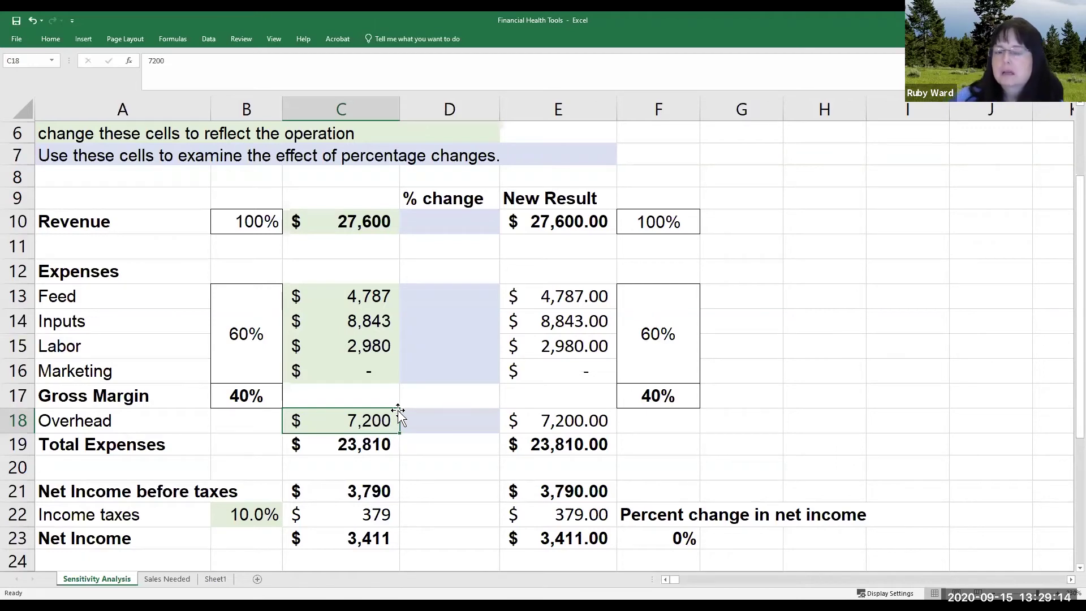
click(328, 226)
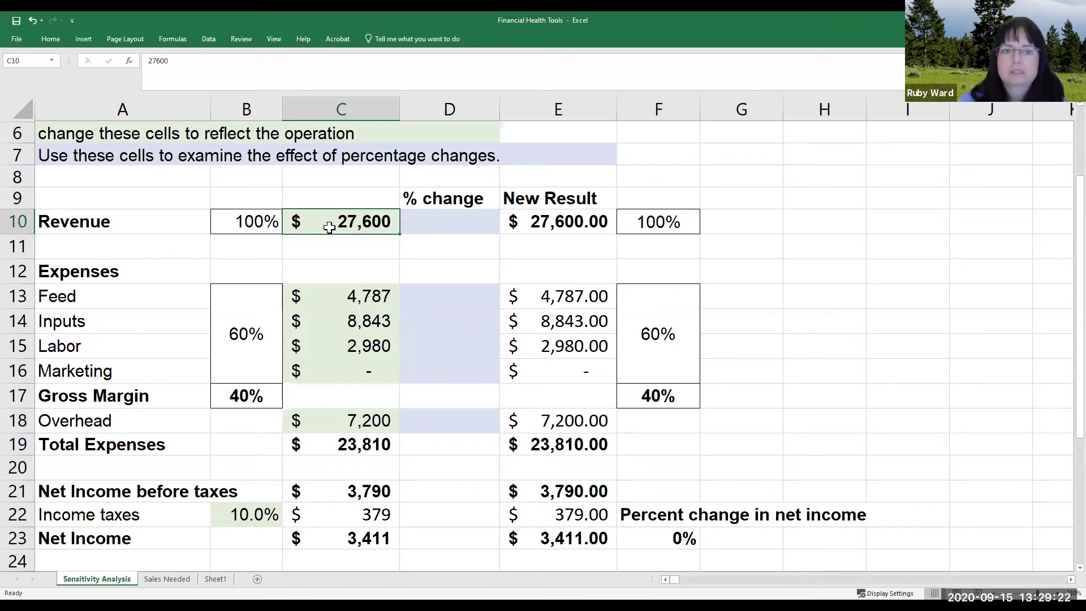
click(344, 301)
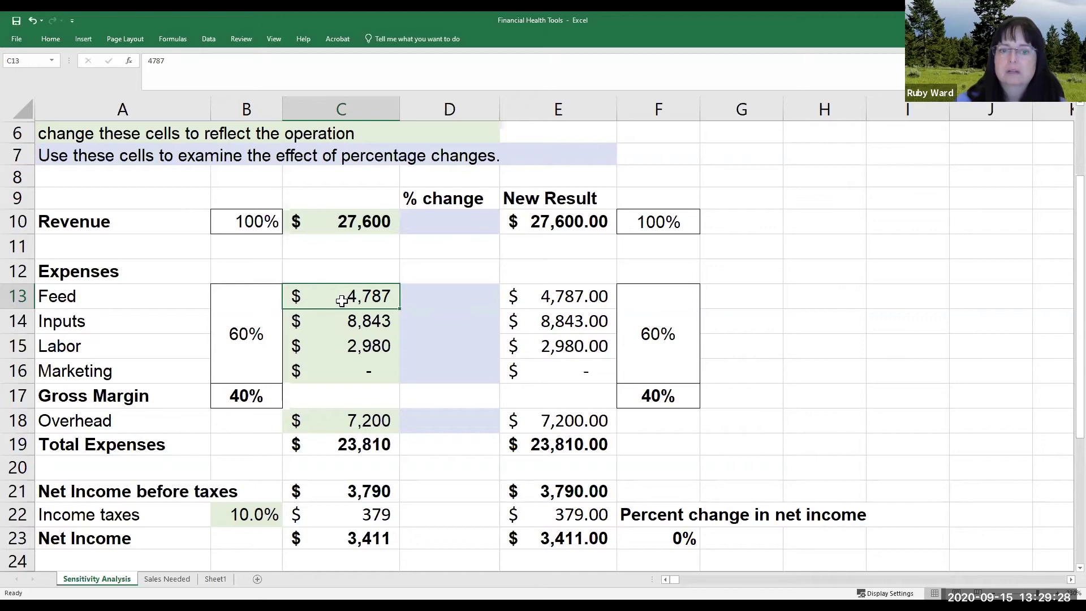
click(337, 322)
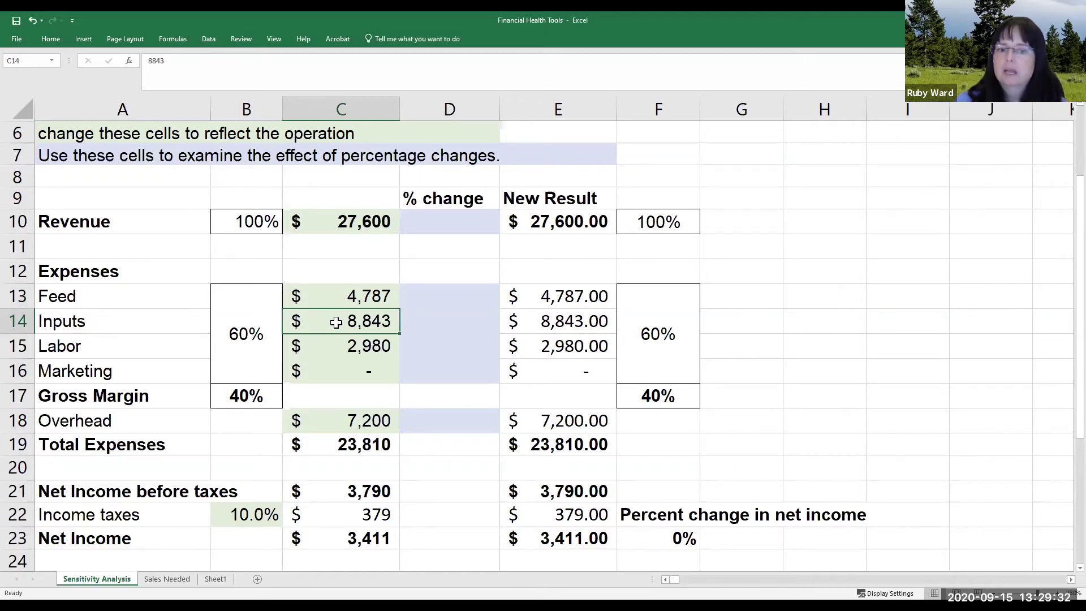
click(341, 347)
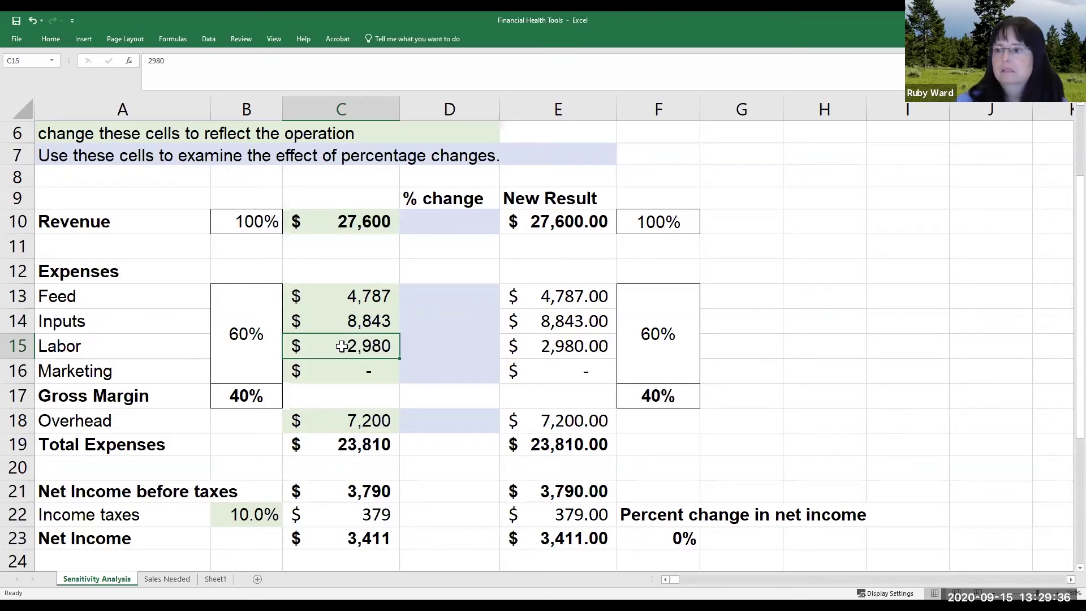
click(342, 369)
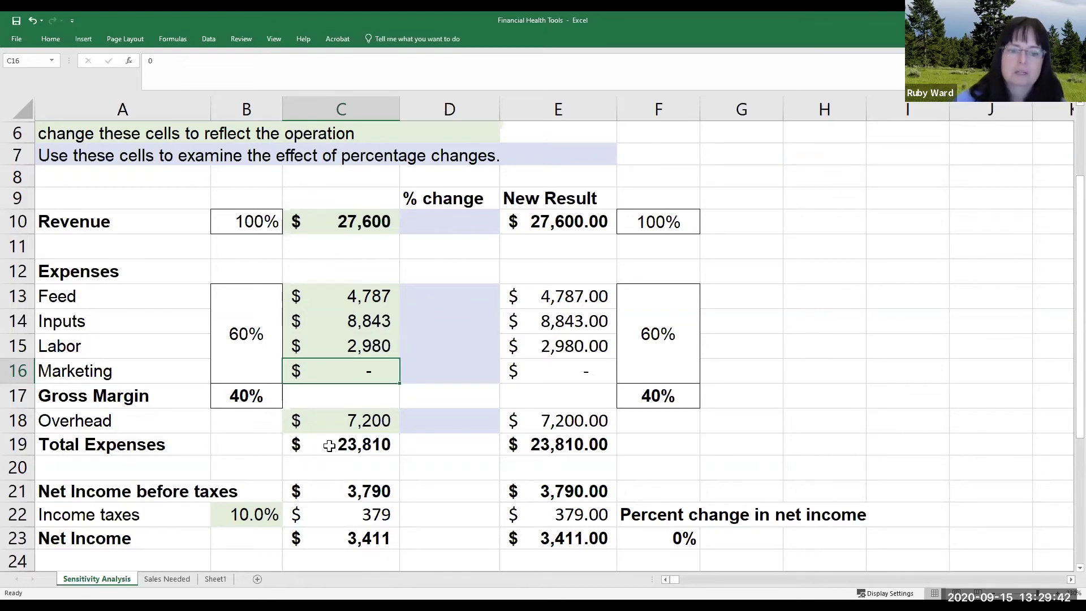
click(343, 424)
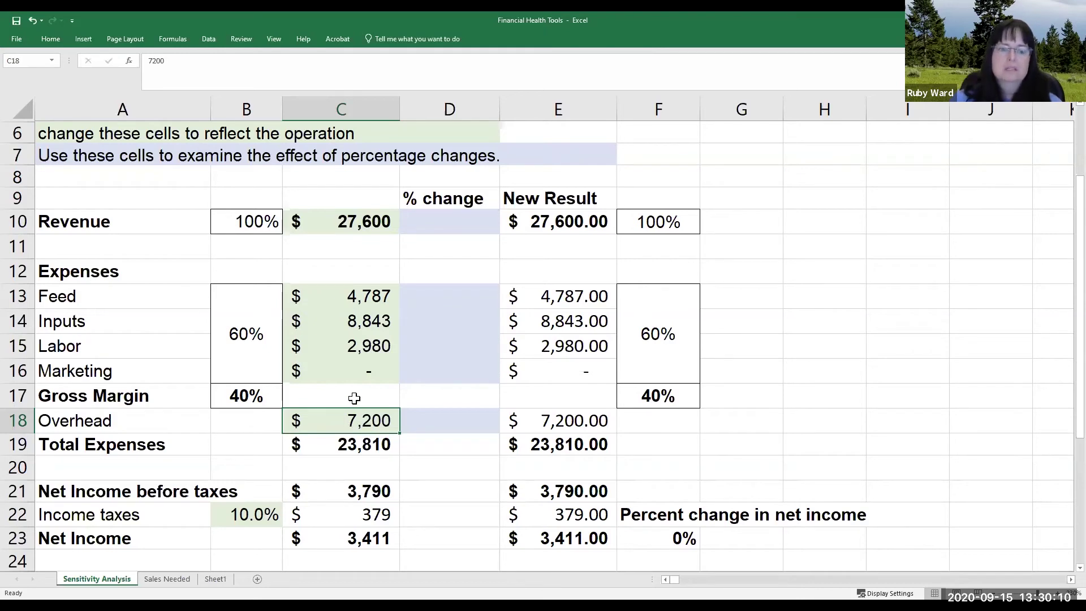
click(370, 448)
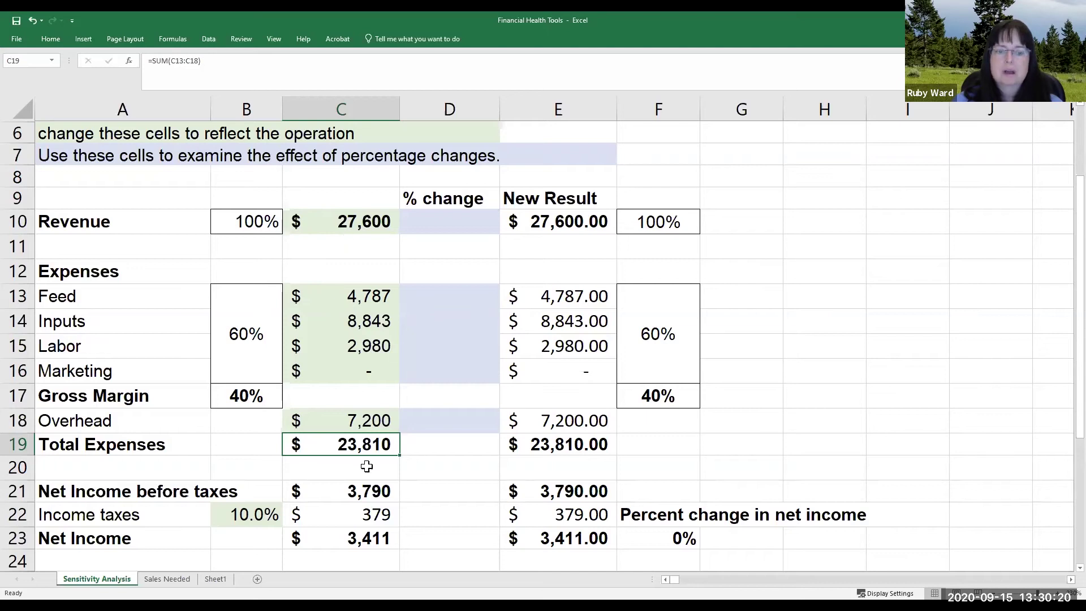
click(352, 497)
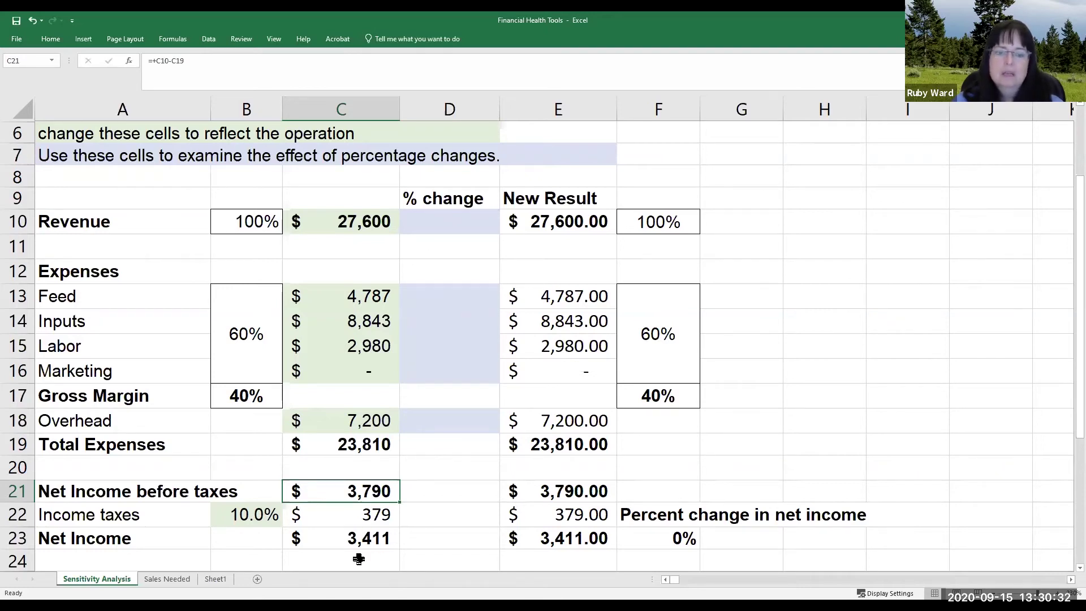
click(263, 222)
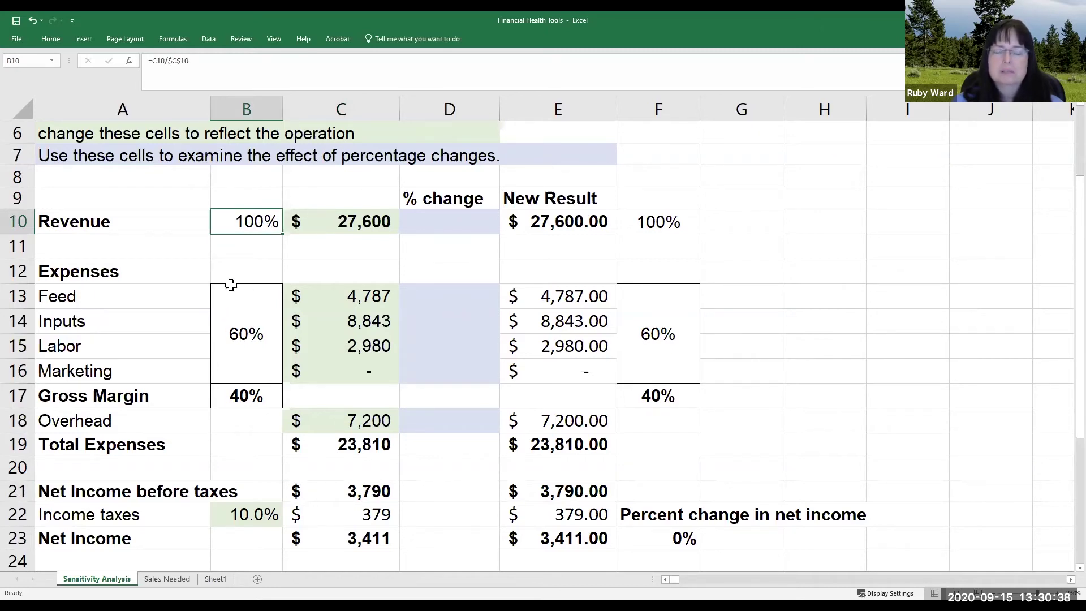
click(256, 399)
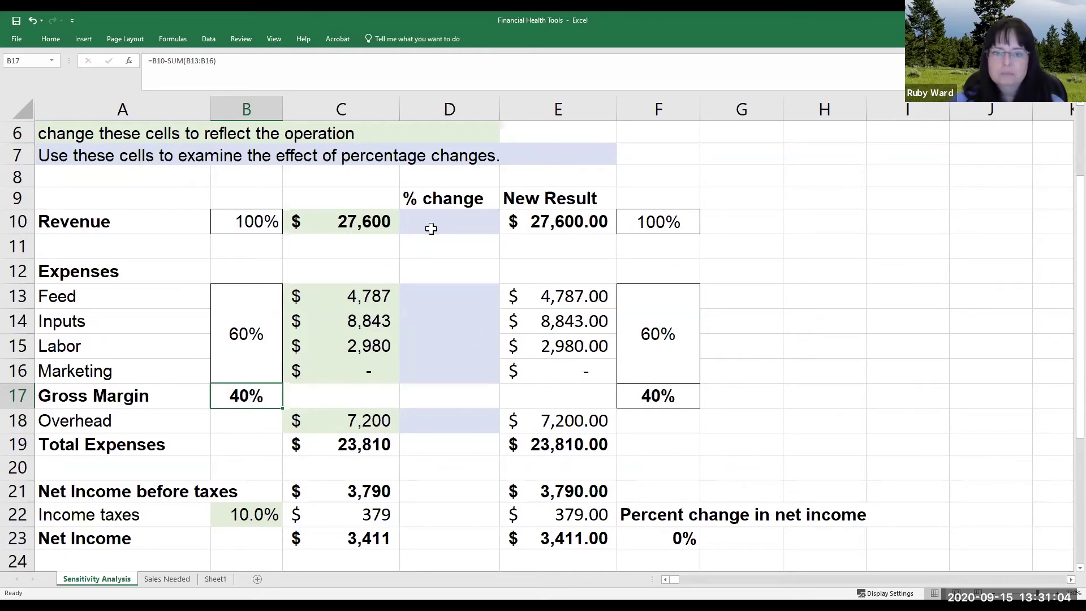
Set the overhead percentage change to 7% and check the new net income and its percent change
click(431, 419)
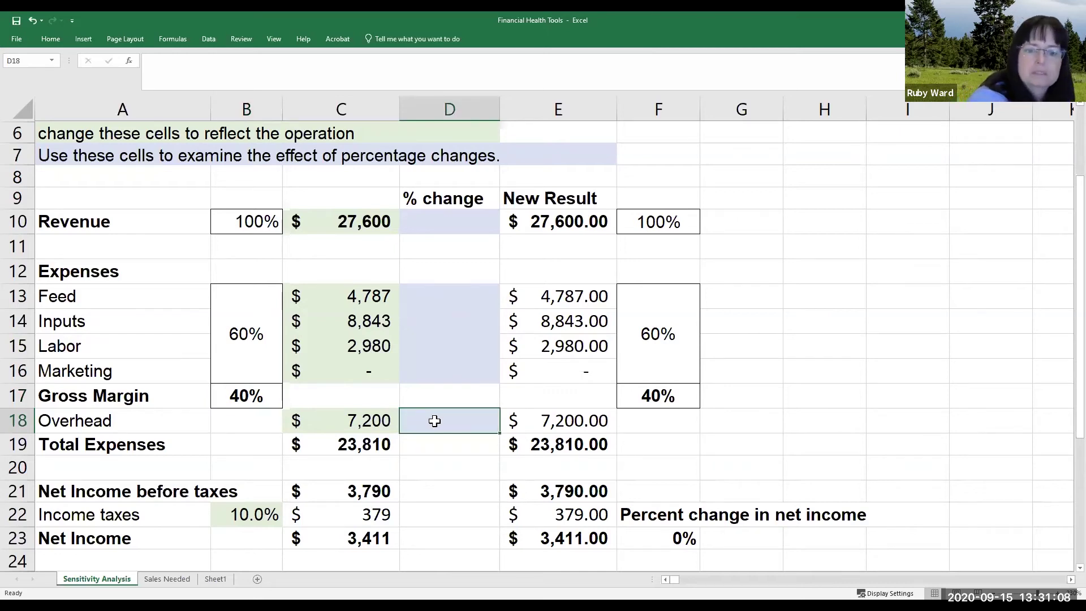
text(7%)
key(Return)
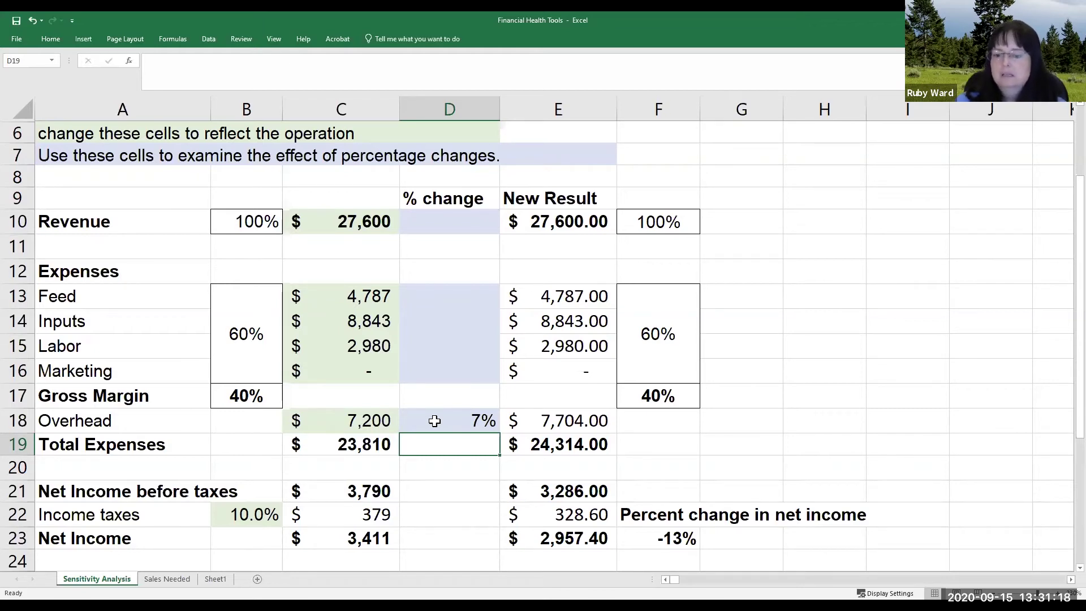
click(666, 532)
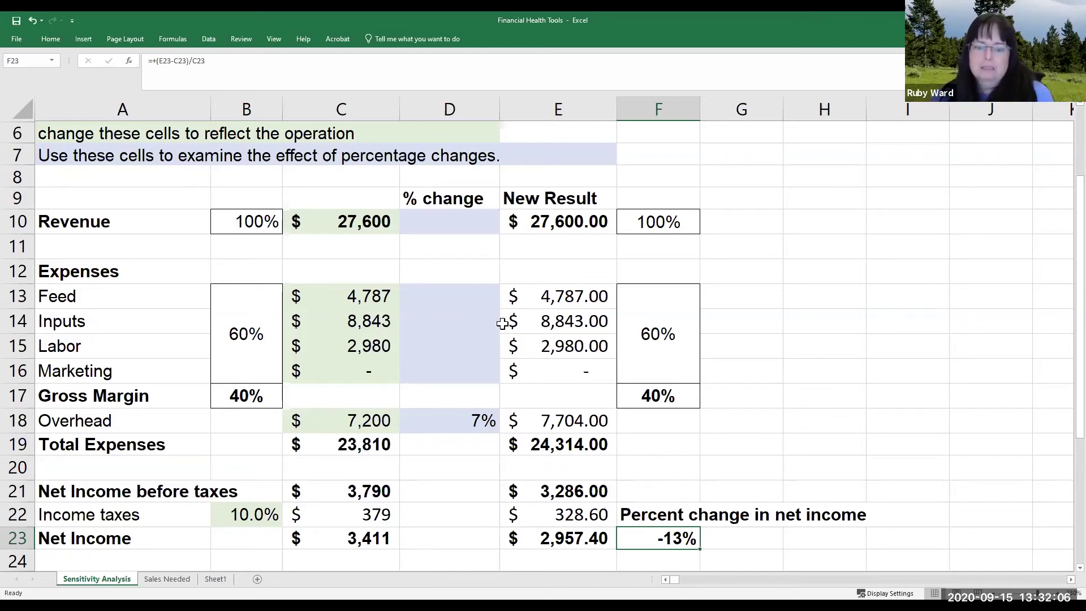
click(574, 543)
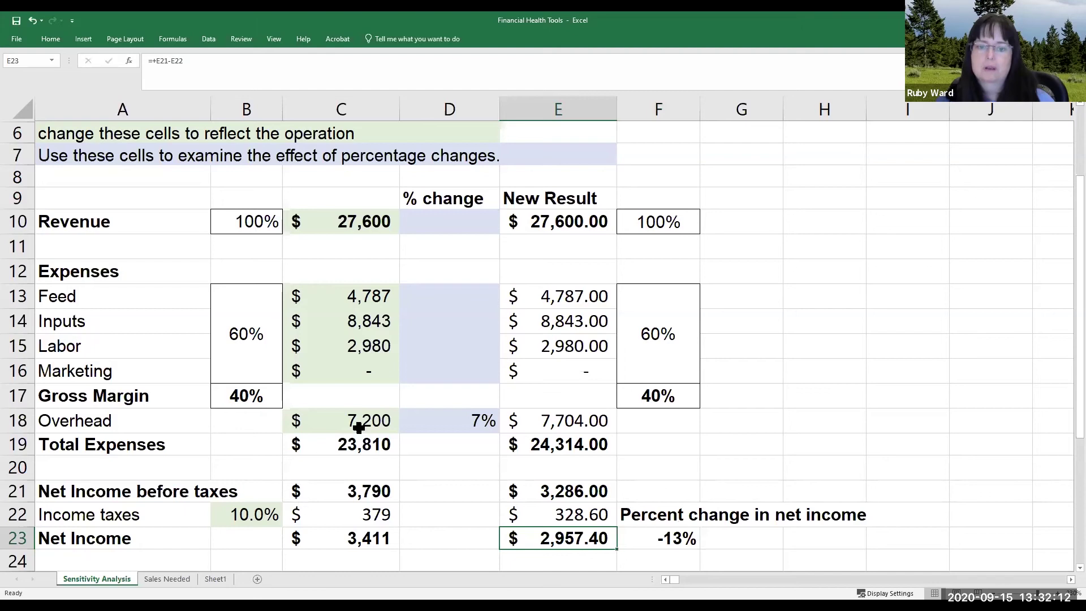
Set the revenue percentage change to 5% and check the percent change in net income
click(446, 228)
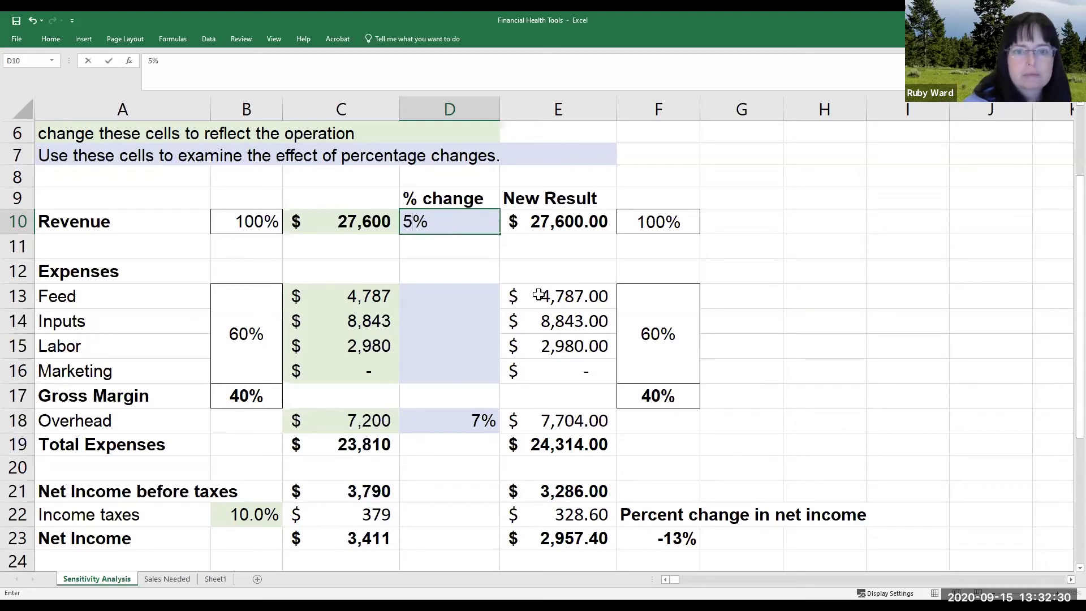
key(Return)
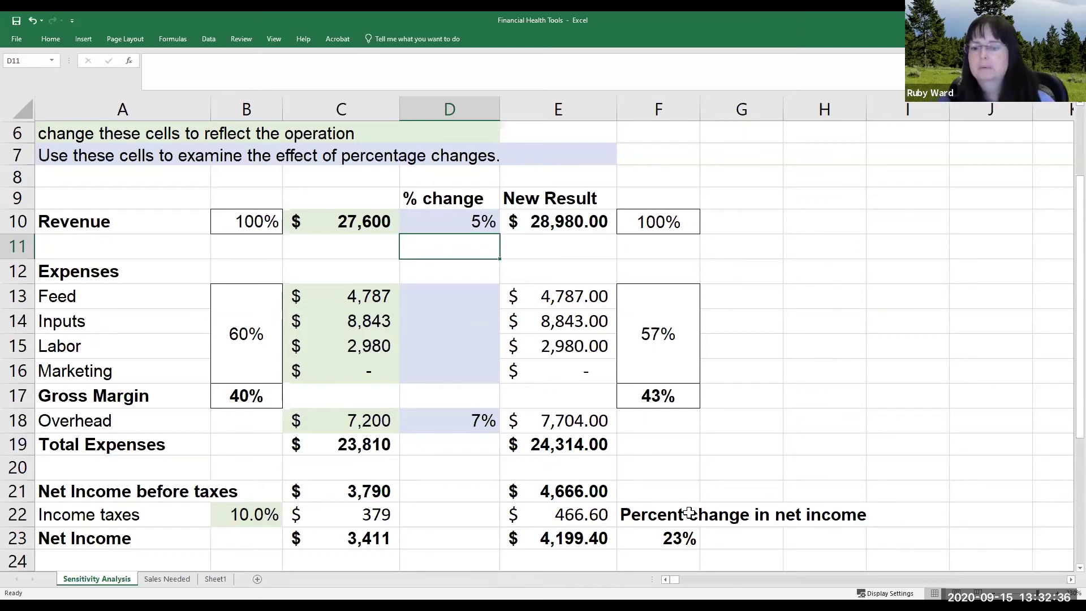
click(664, 538)
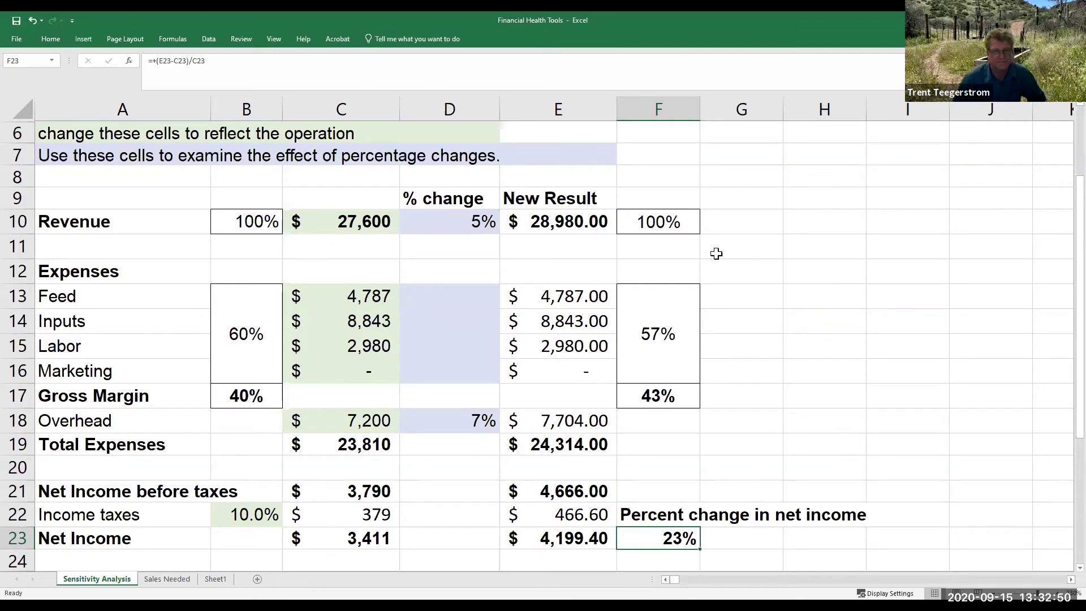
Lower the revenue percentage change one point at a time, entering 4%, 3% and 2%
click(420, 224)
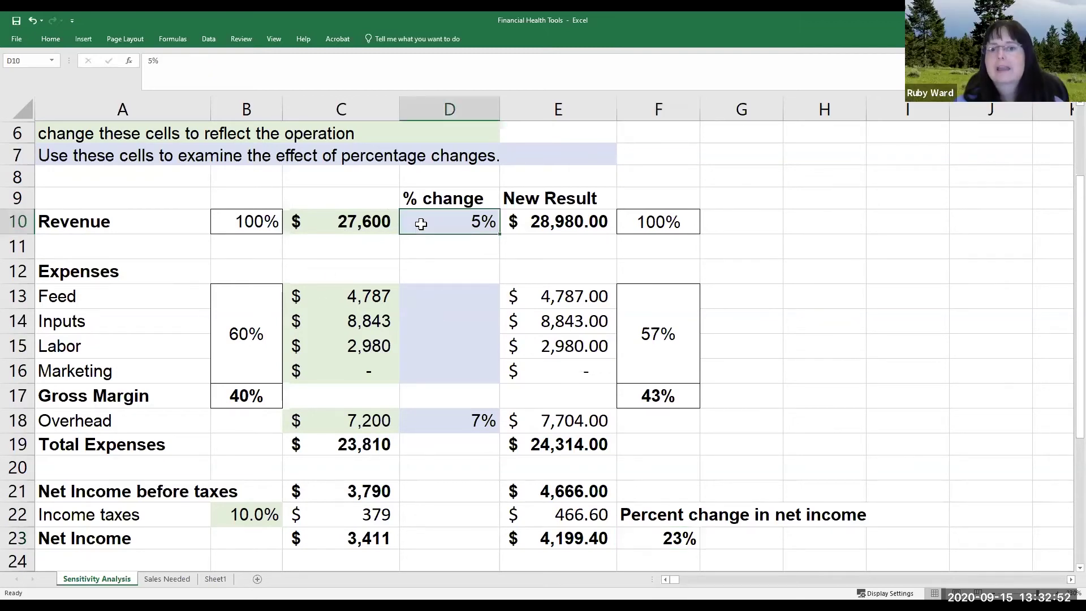
text(4)
key(Return)
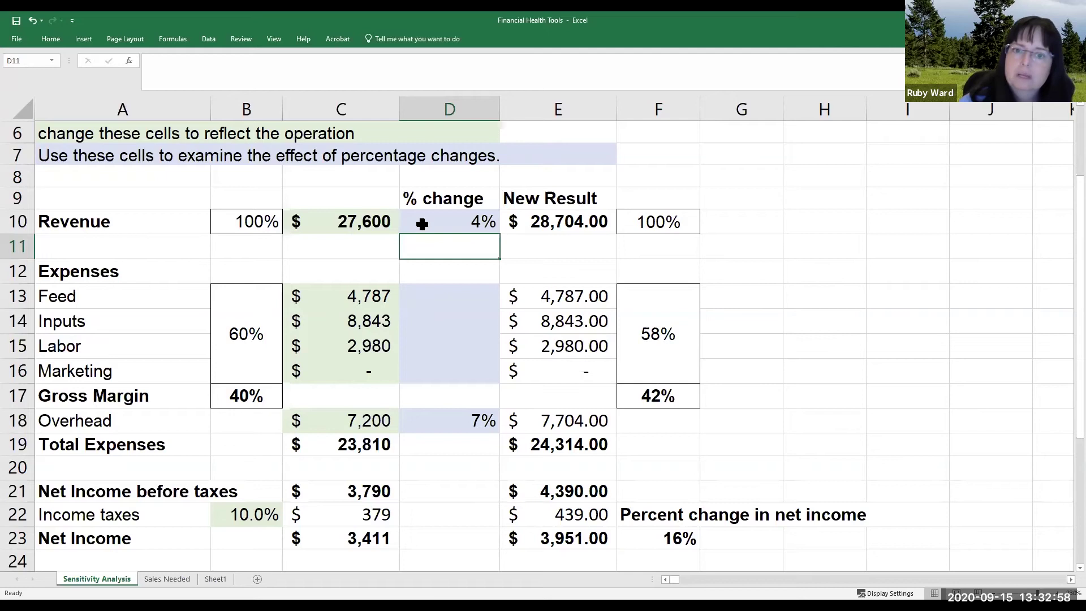
click(422, 223)
text(3)
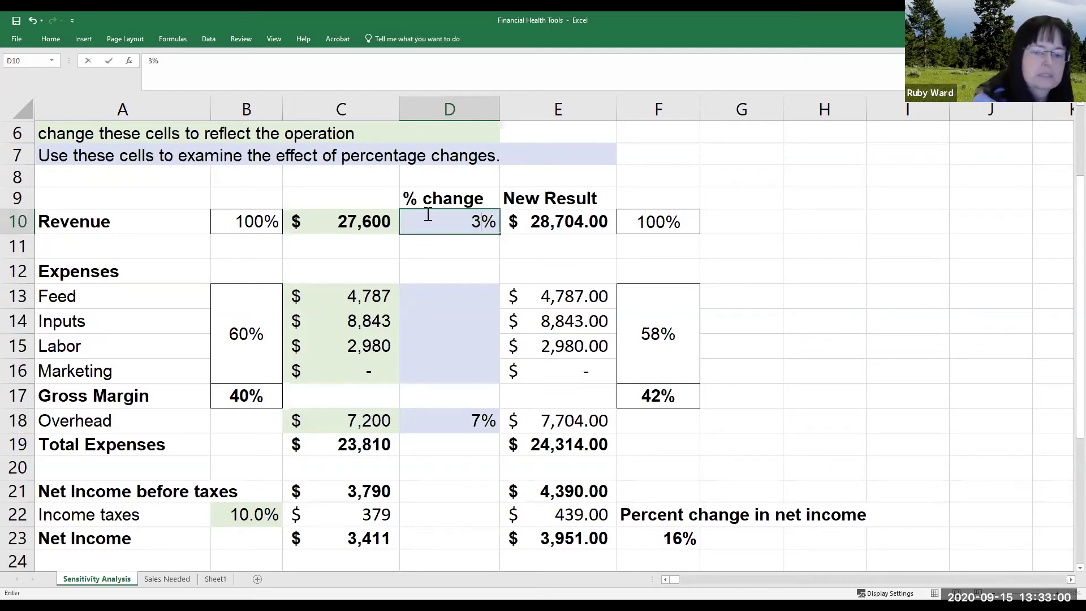
key(Return)
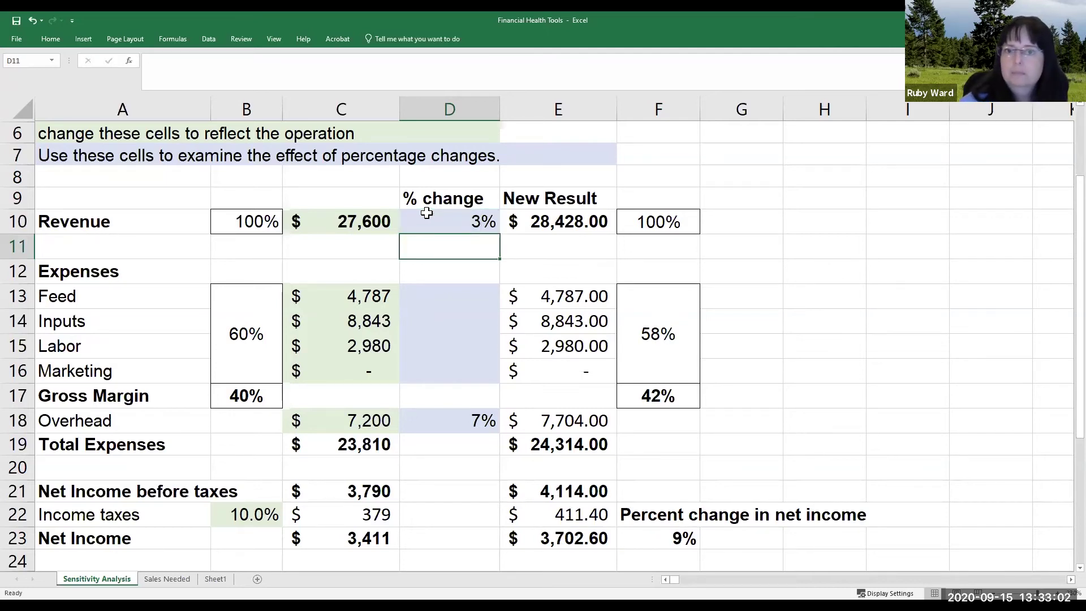
drag(426, 213, 429, 241)
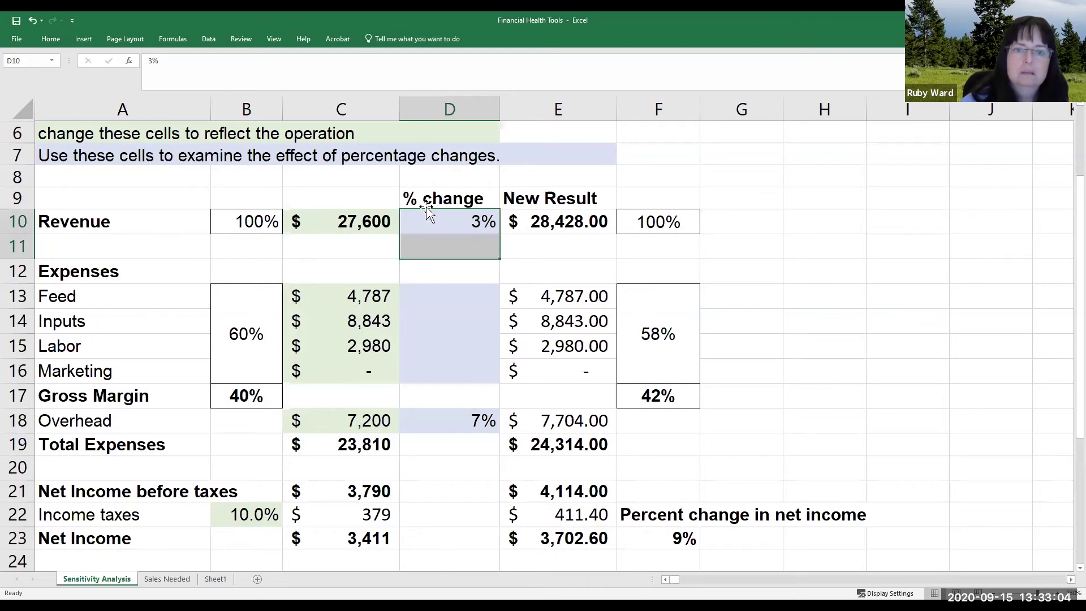
click(437, 218)
text(2)
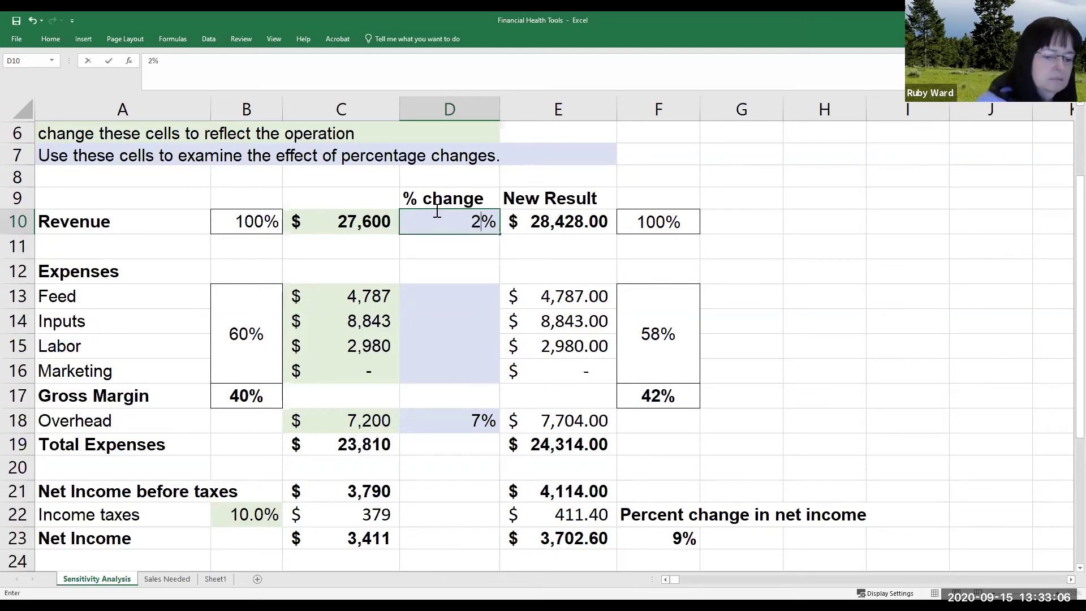
key(Return)
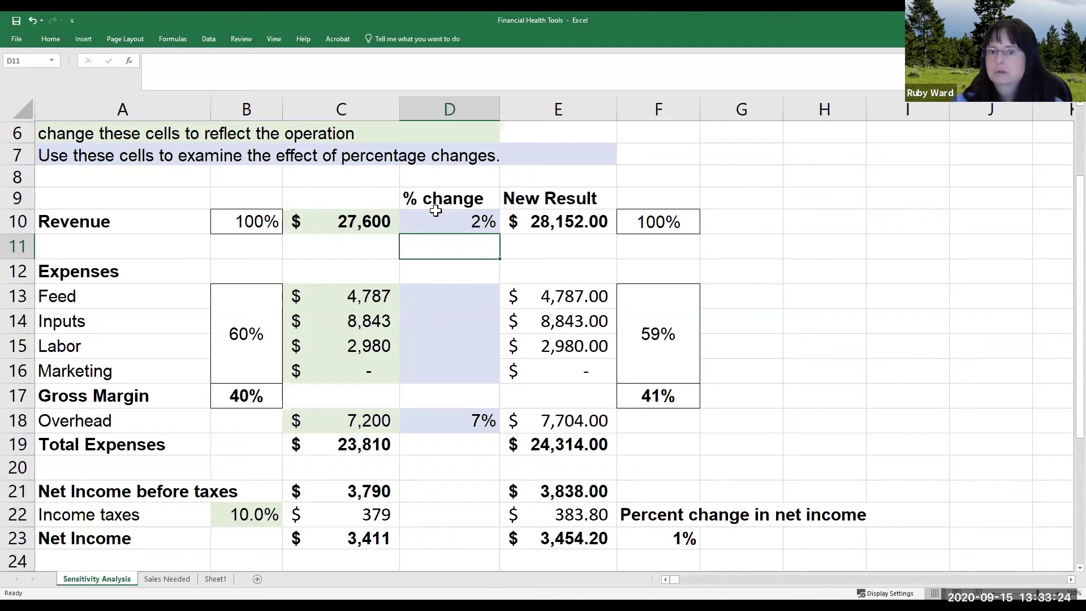
Return the revenue percentage change to 5%, and after that set it to 0%
click(437, 208)
click(456, 225)
text(5)
key(Return)
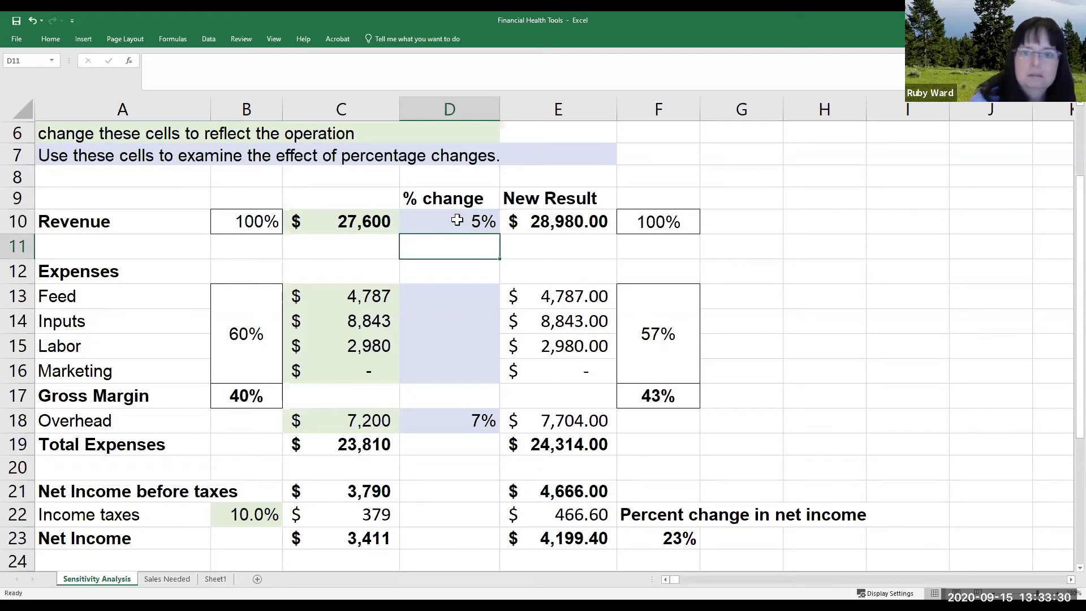
click(446, 212)
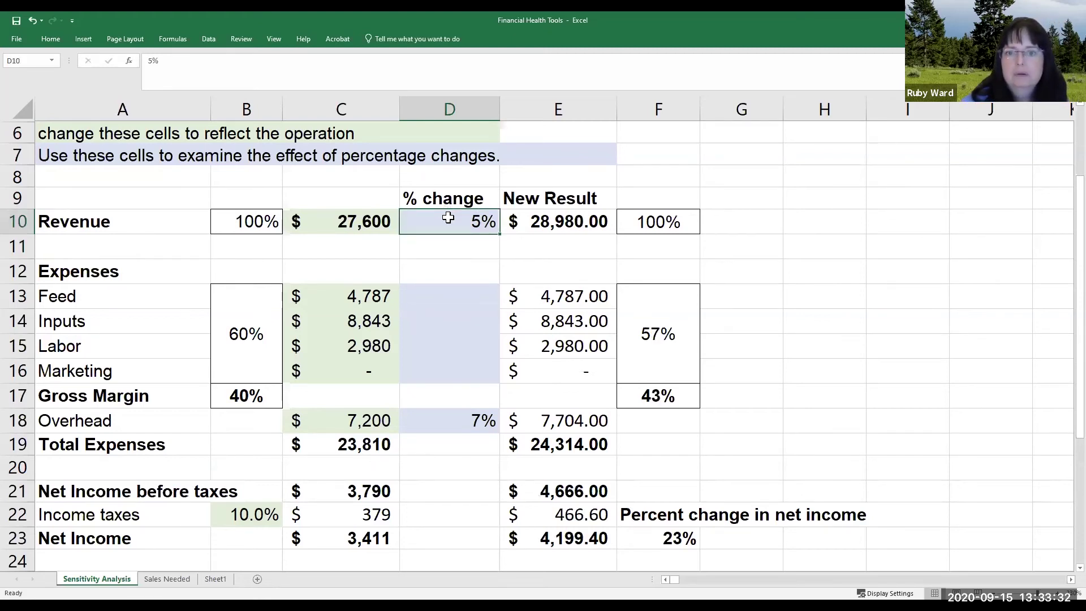
text(0)
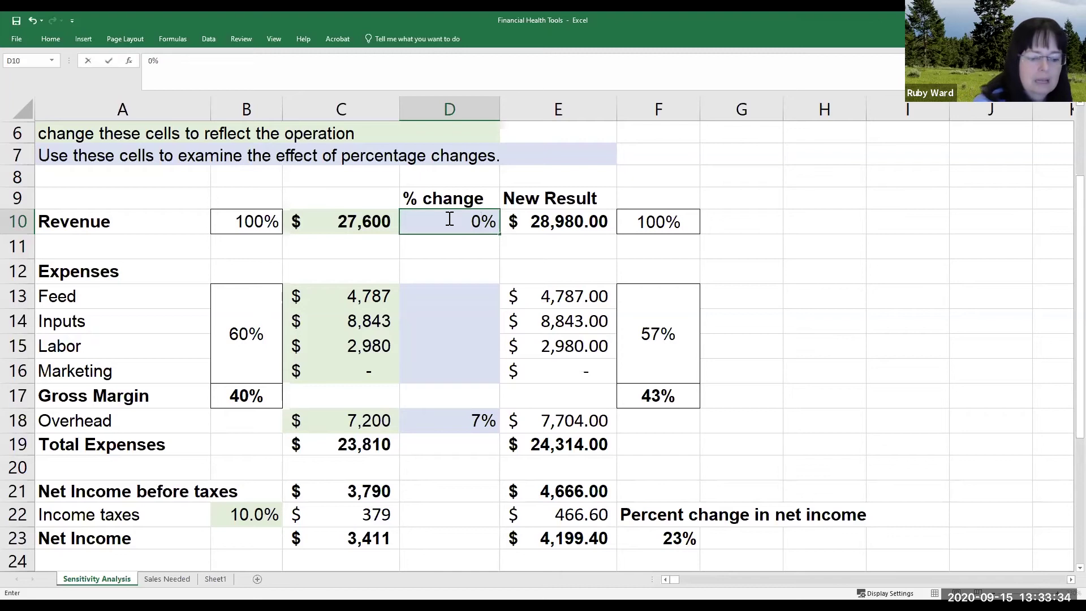
key(Return)
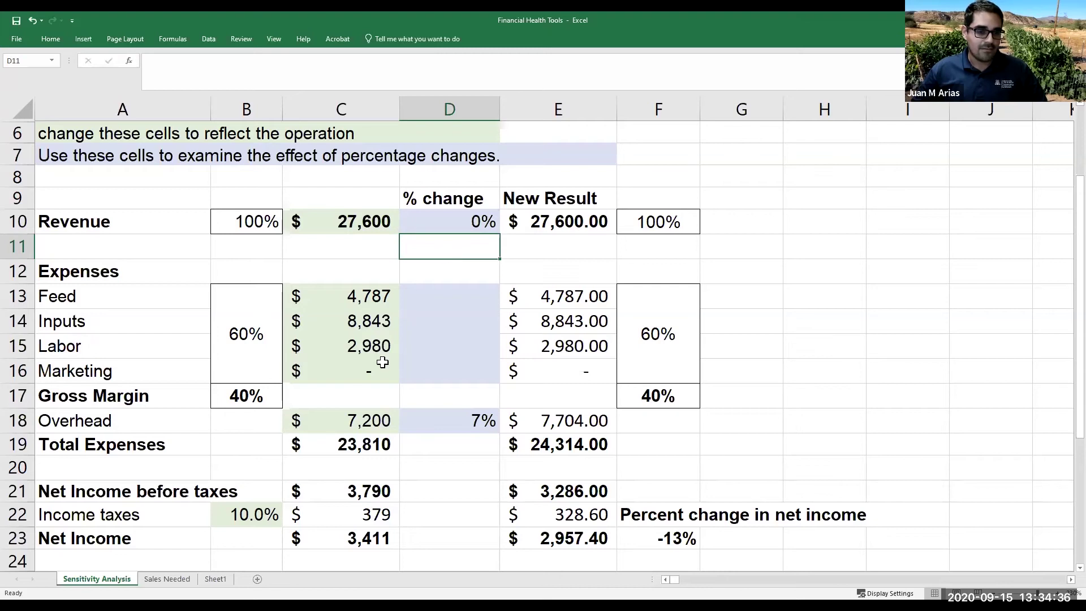
Clear the percentage change entries for overhead and revenue
click(446, 426)
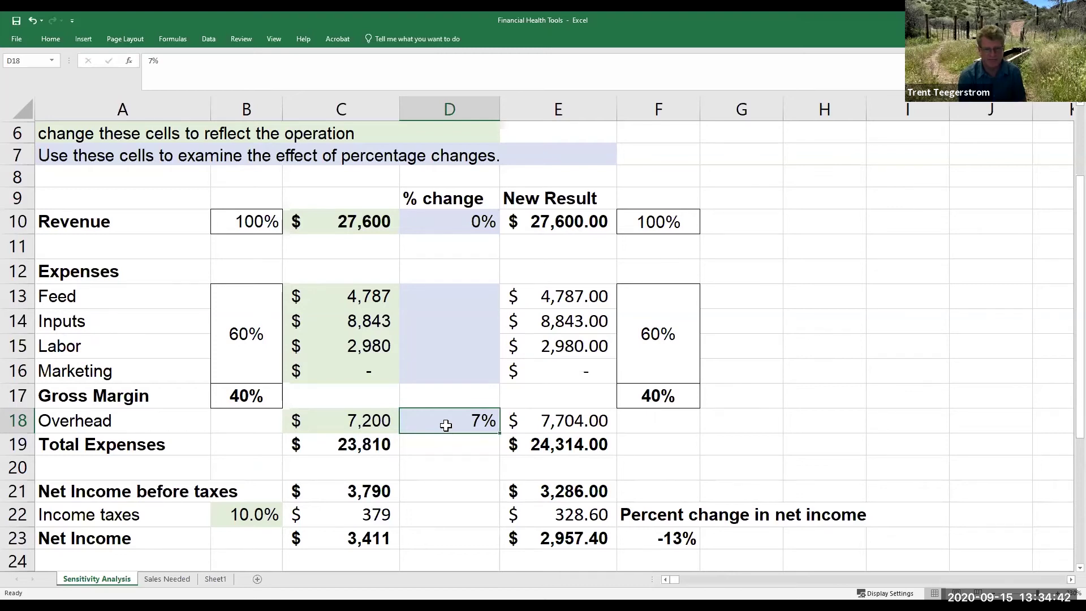
key(Delete)
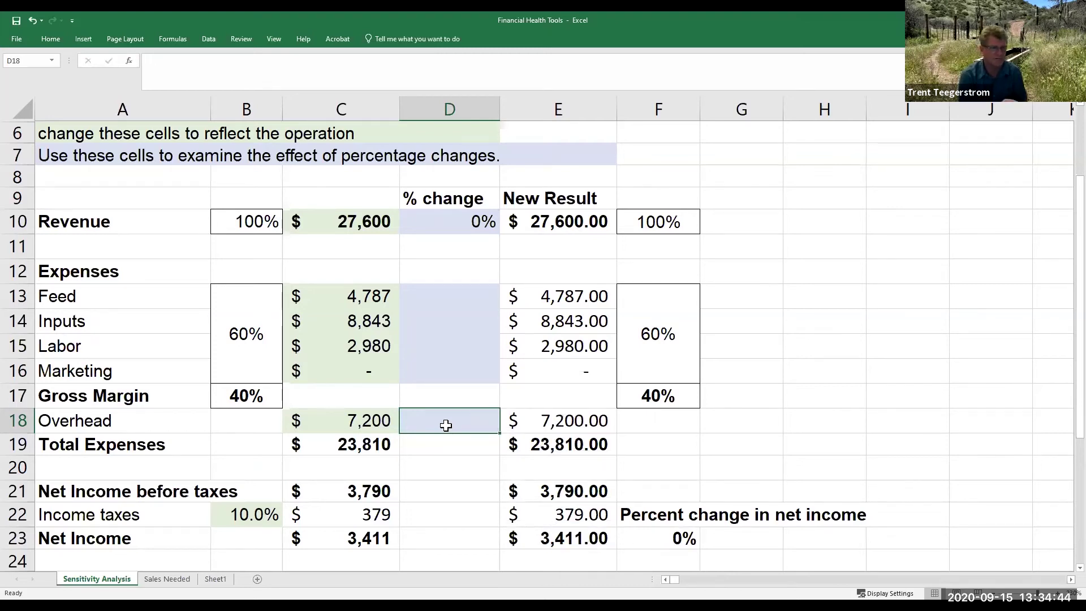
click(440, 226)
key(Delete)
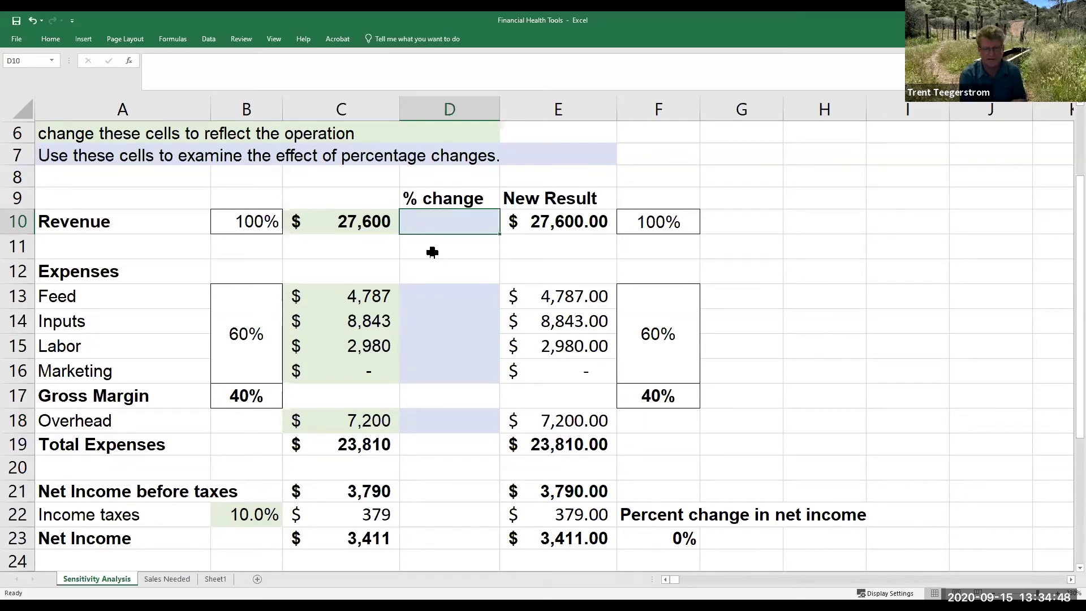
Test a 5% change in feed costs against net income, and clear that percentage entry again
click(440, 297)
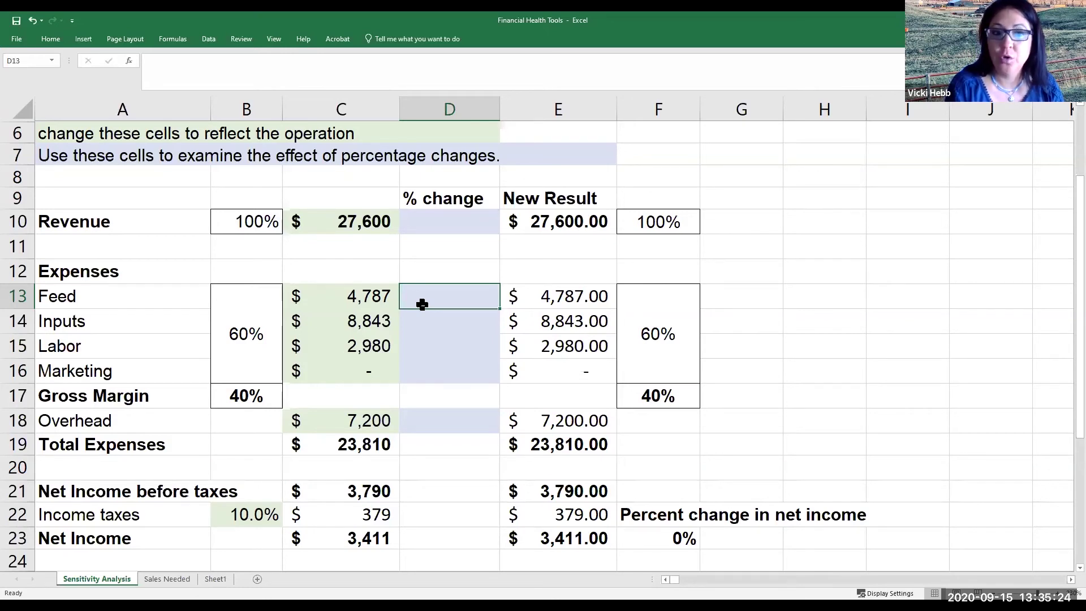
text(5)
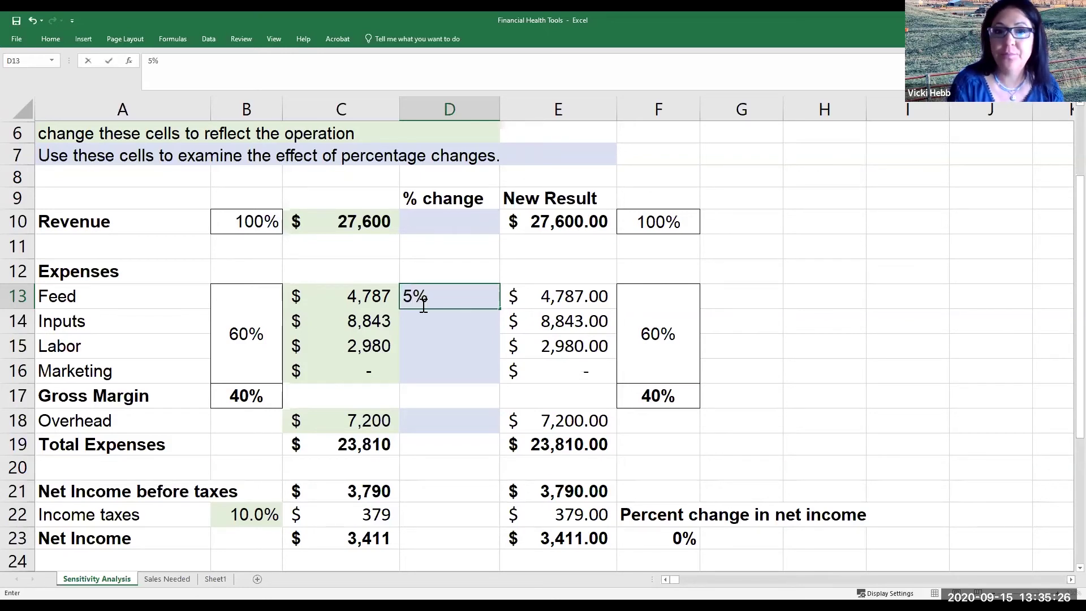
key(Return)
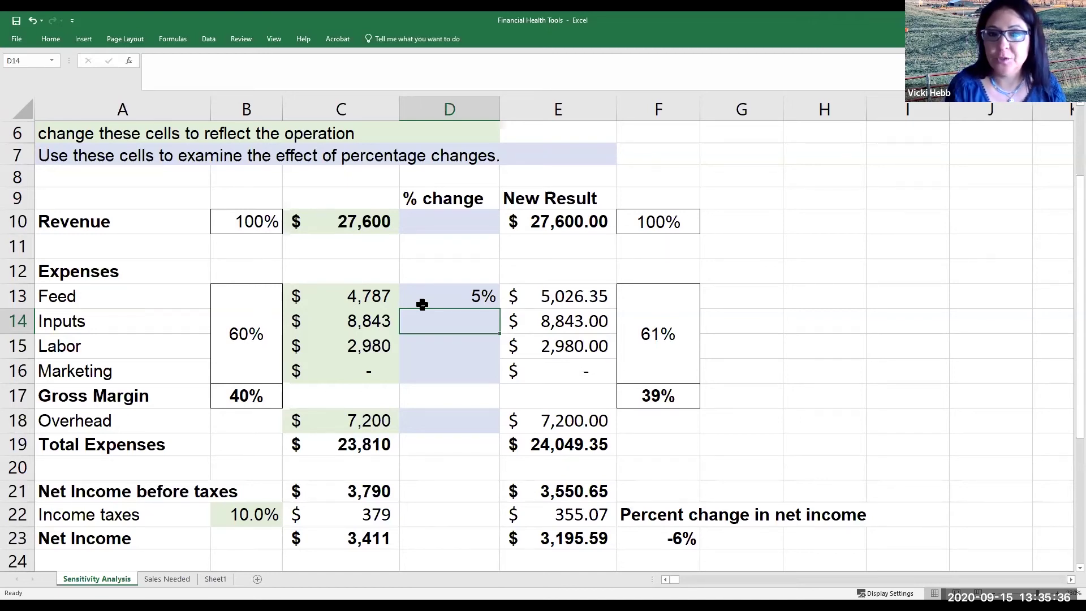
click(439, 292)
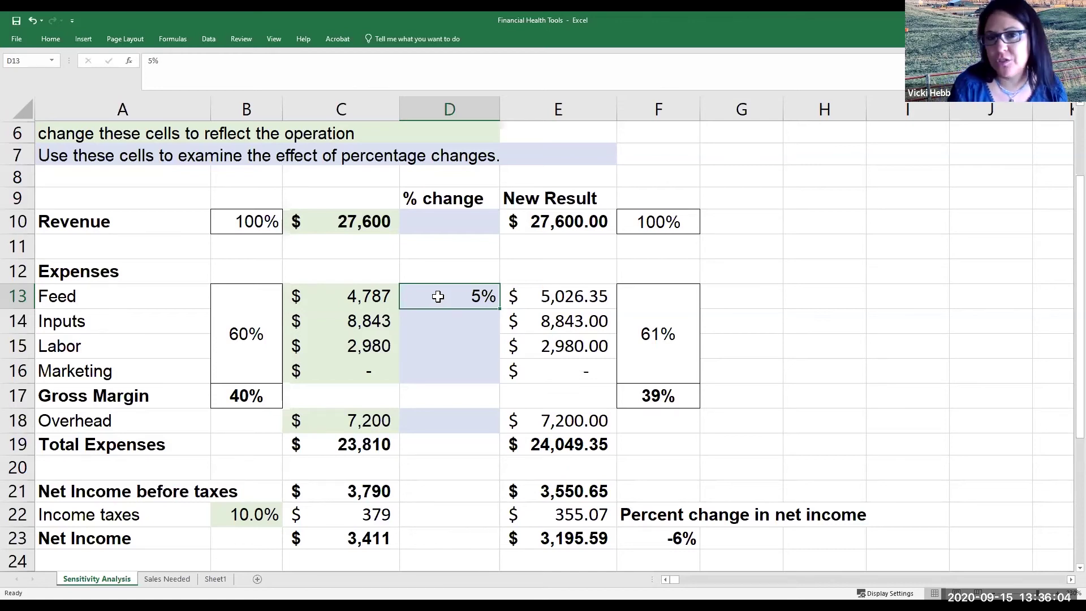
key(Delete)
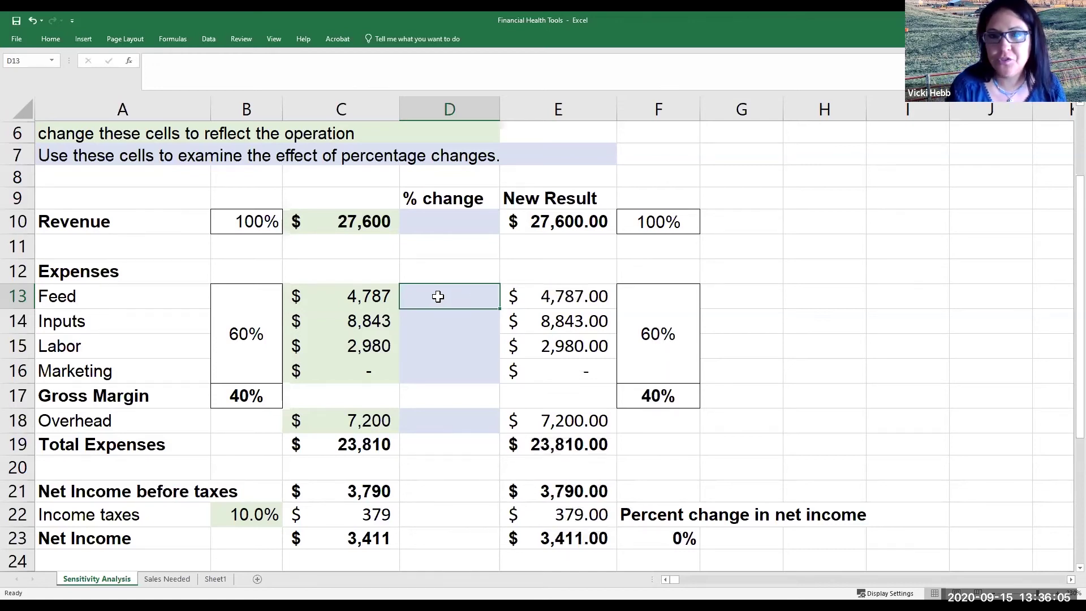
Set the revenue percentage change to -3% and check the percent change in net income
click(432, 212)
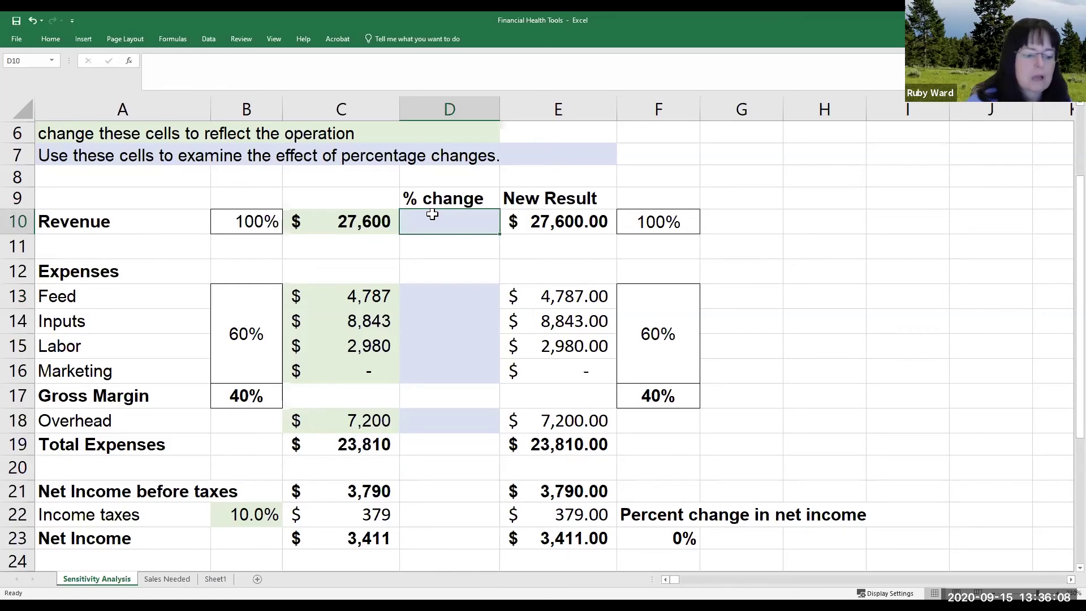
text(-)
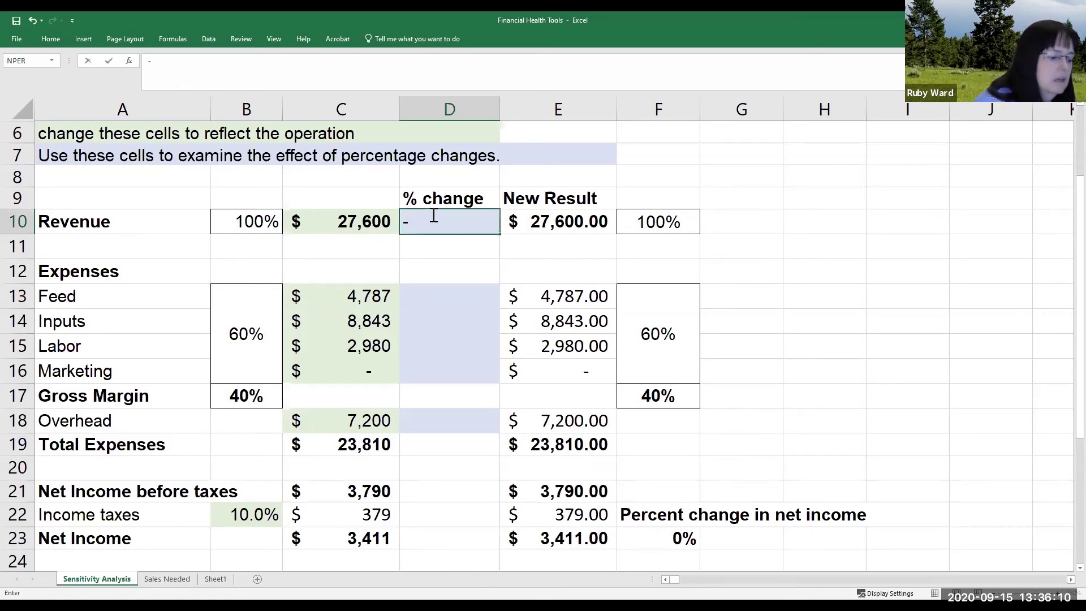
text(3%)
key(Return)
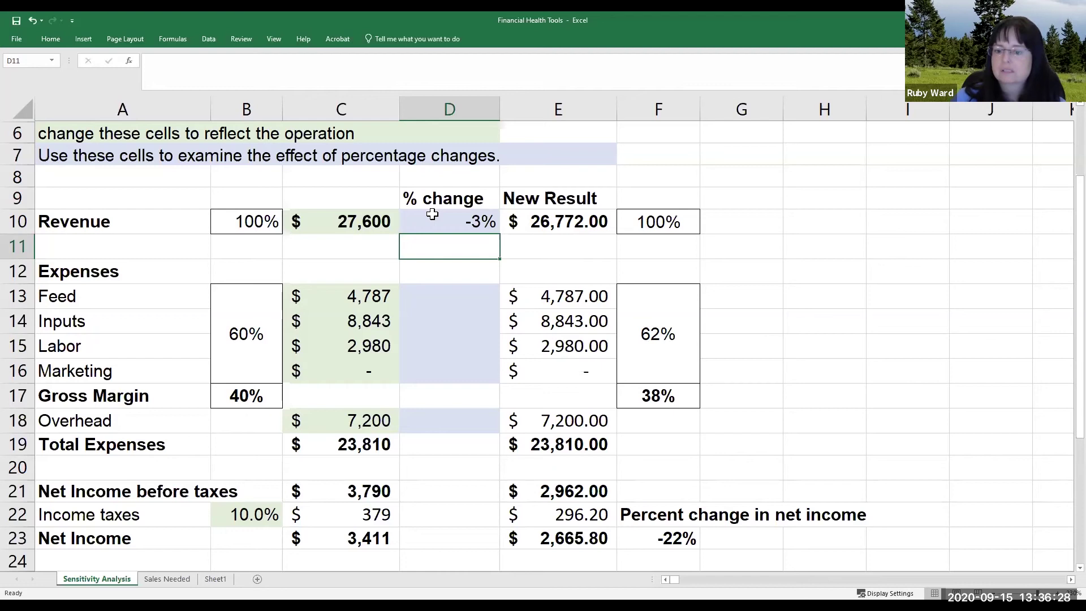
click(642, 543)
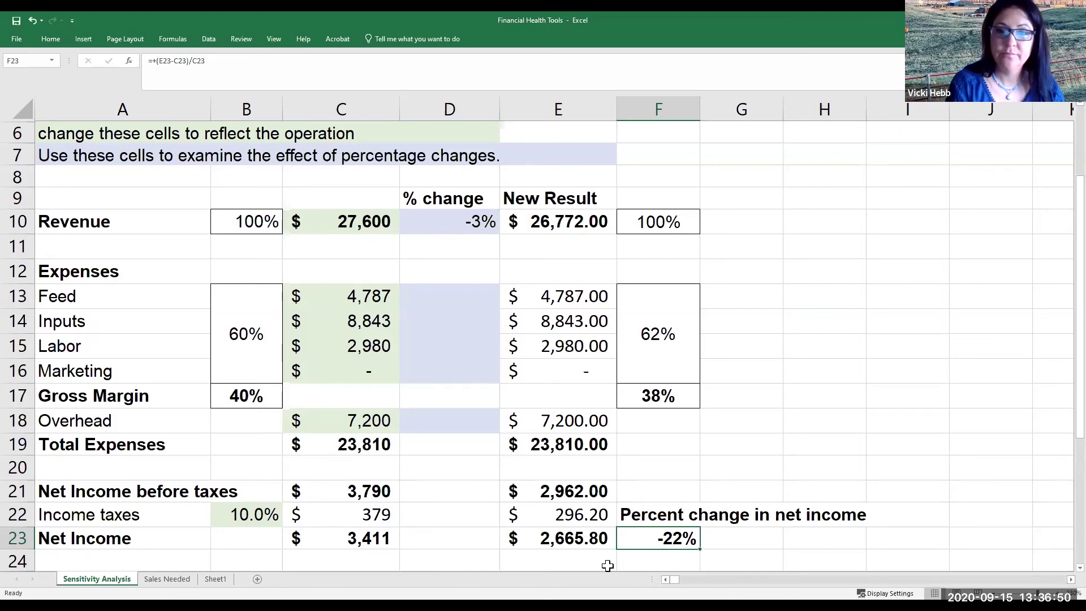
Set the percentage change to 3% for revenue and 5% for feed, and check the percent change in net income
click(484, 221)
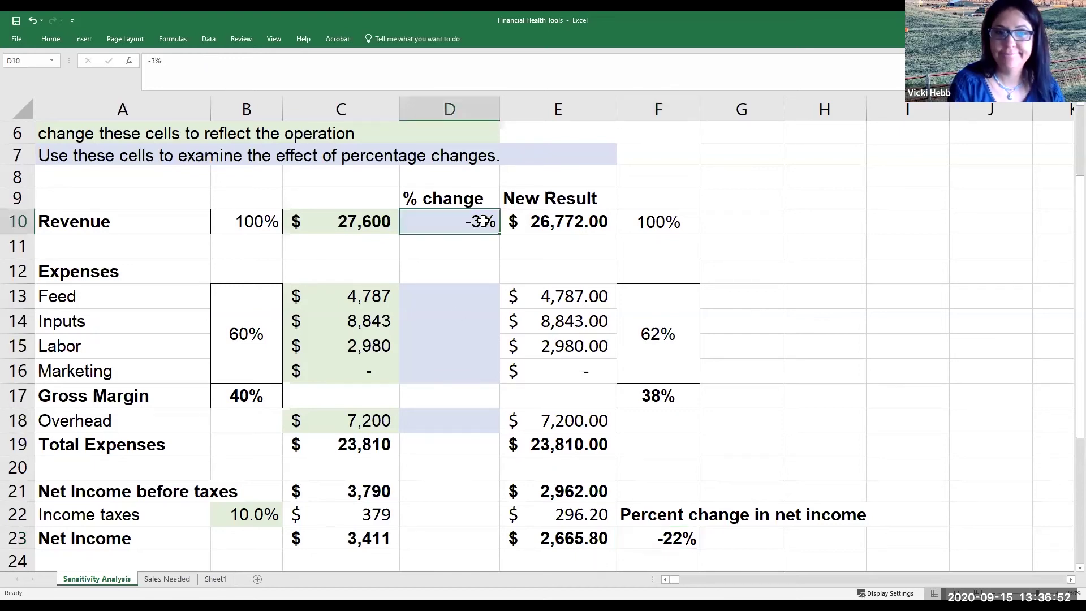
text(3)
key(Return)
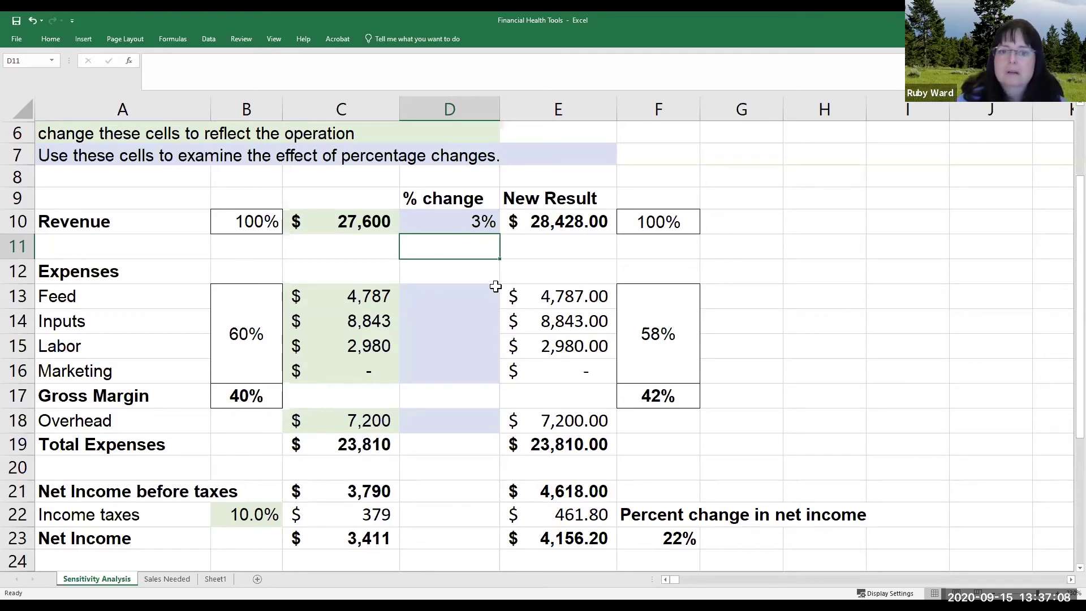
click(480, 300)
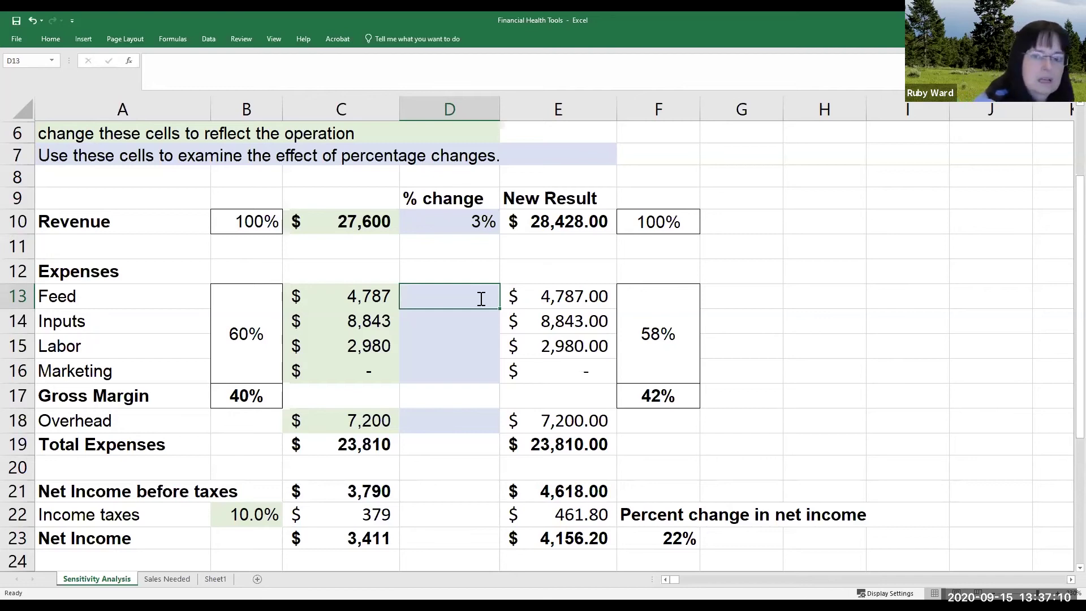
text(5)
key(Return)
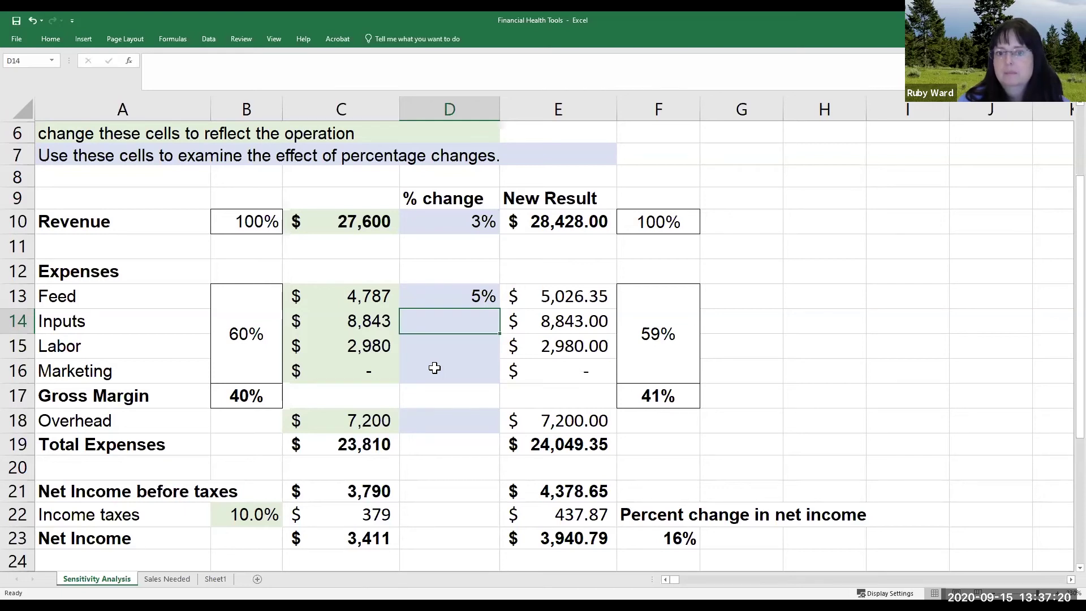
drag(642, 536, 645, 525)
click(638, 534)
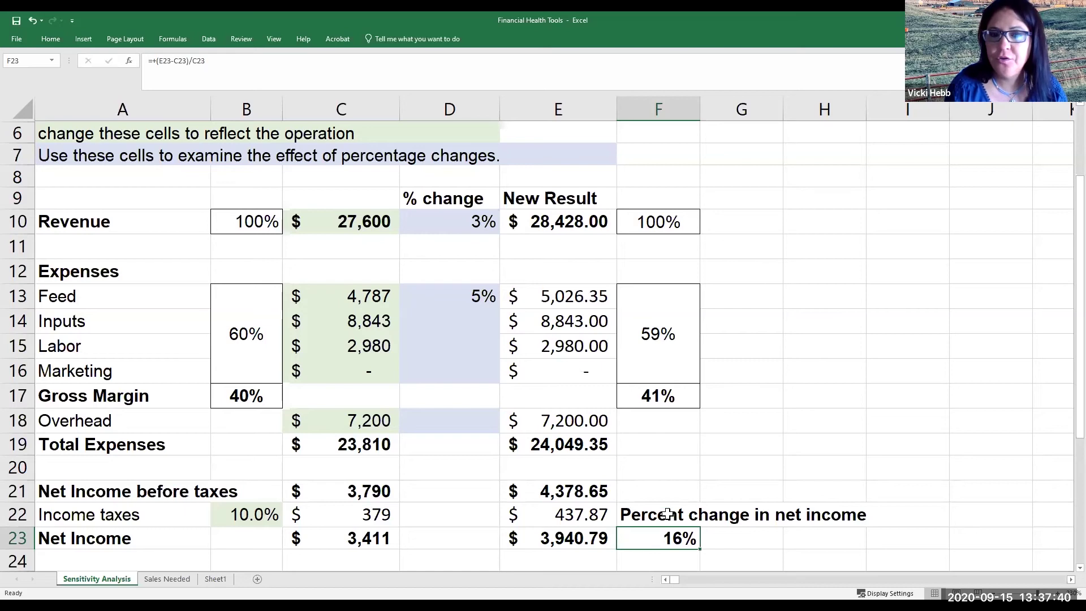
Lower the revenue percentage change to 1% while keeping the feed entry
drag(448, 226, 447, 240)
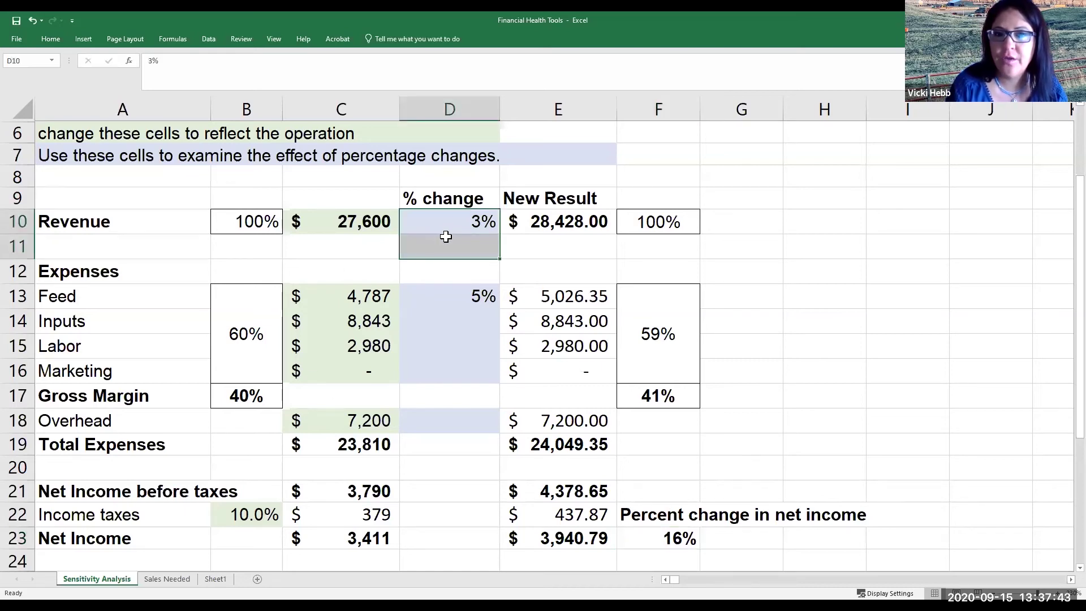
click(456, 294)
click(442, 231)
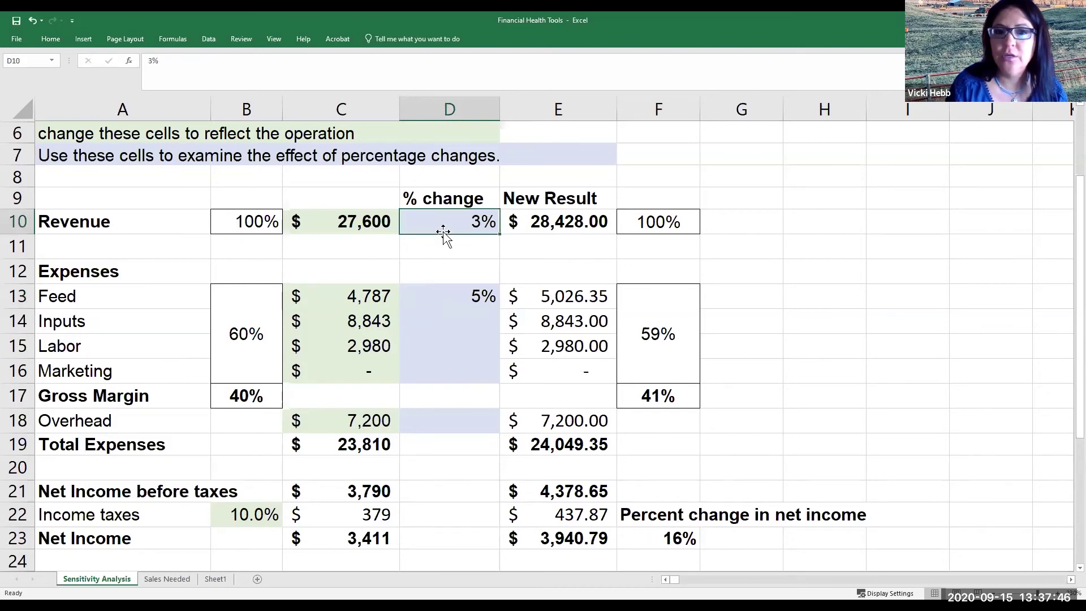
text(1)
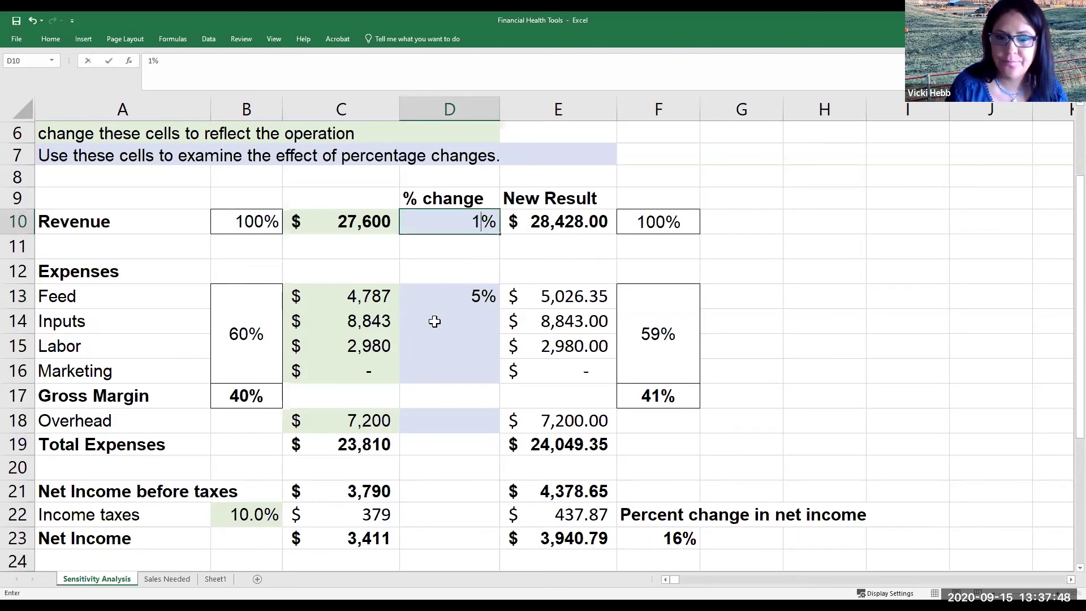
key(Return)
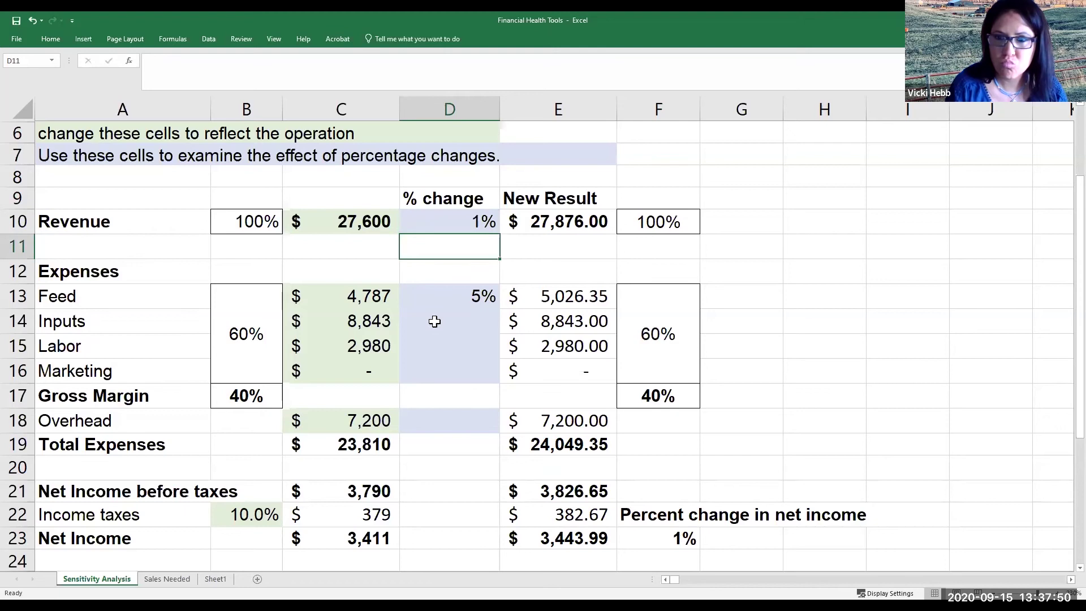
Raise the feed percentage change to 10%
click(428, 302)
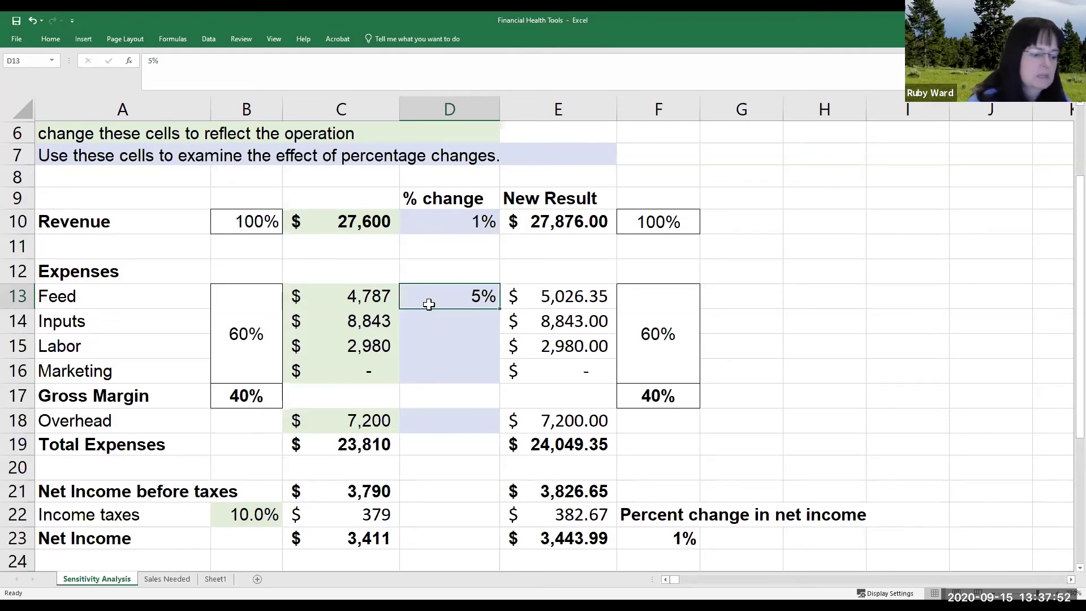
double_click(429, 304)
key(BackSpace)
text(10)
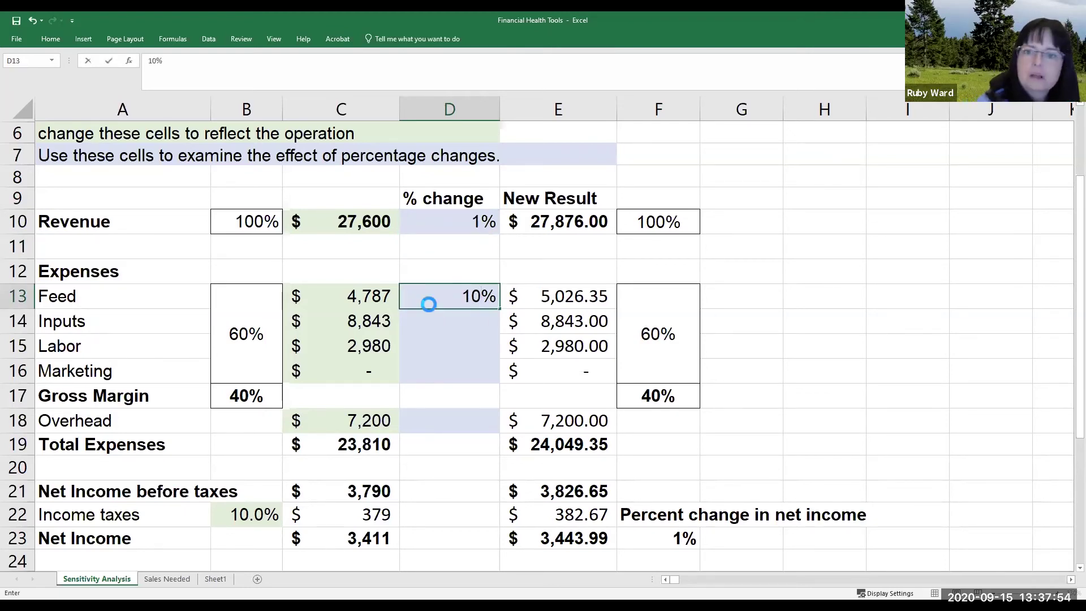
key(Return)
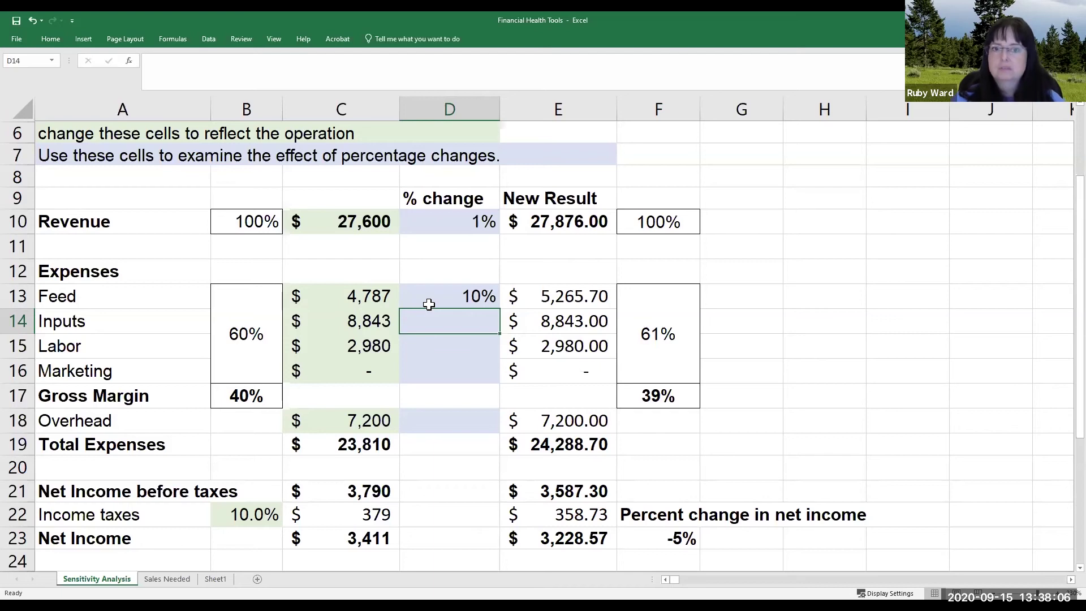
Clear the percentage change entries for revenue and feed
click(471, 229)
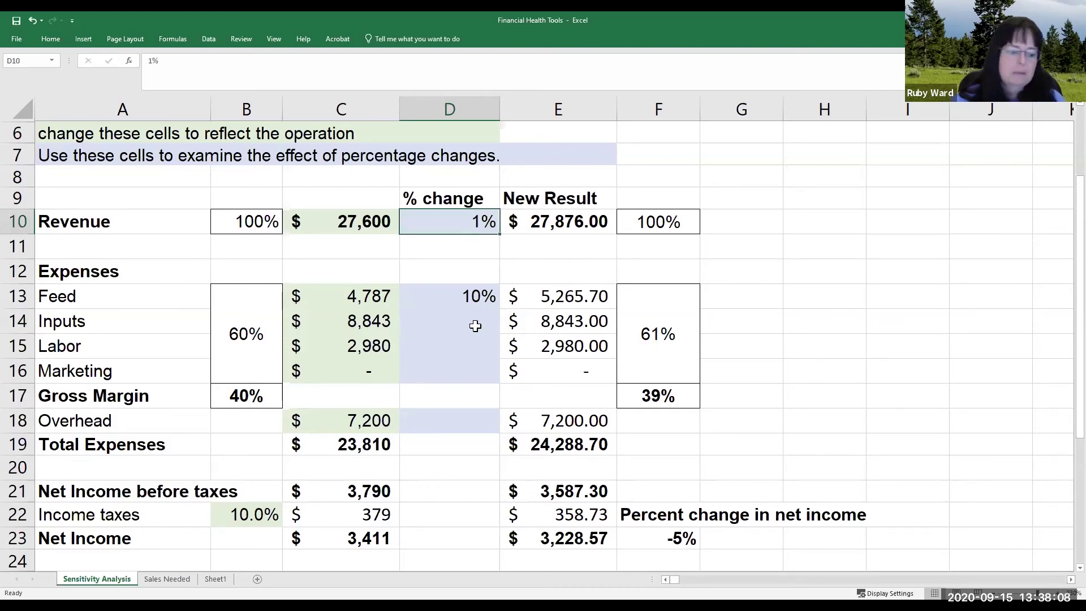
key(Delete)
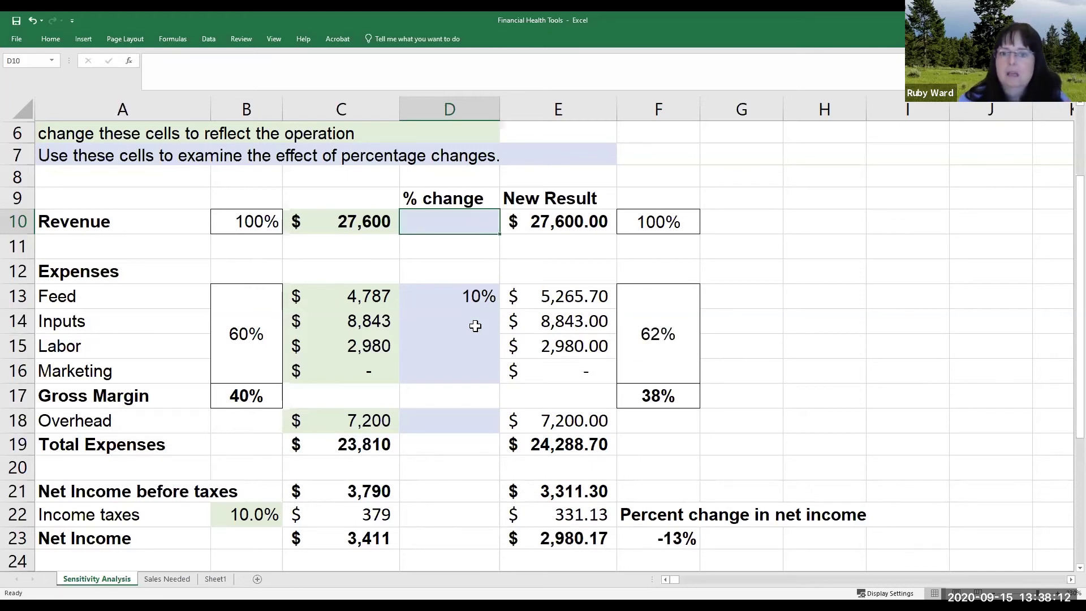
click(478, 295)
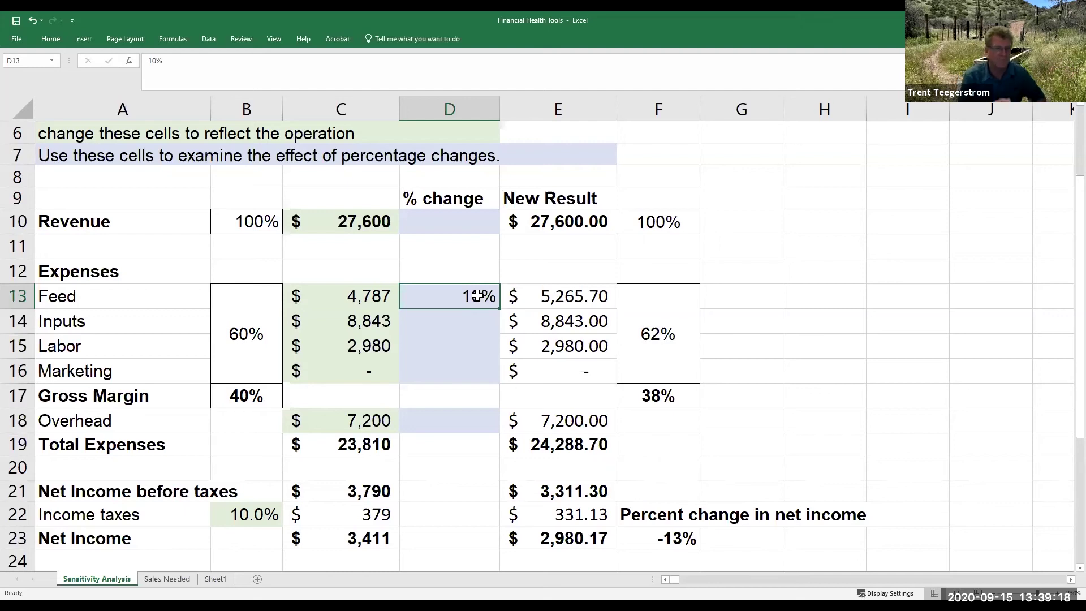
key(Delete)
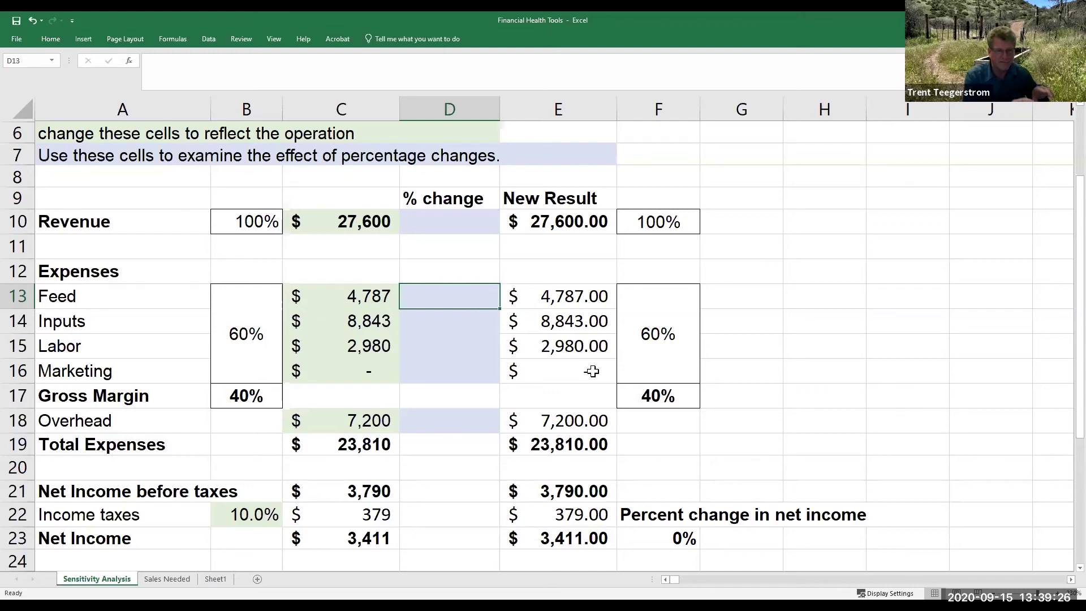
click(764, 288)
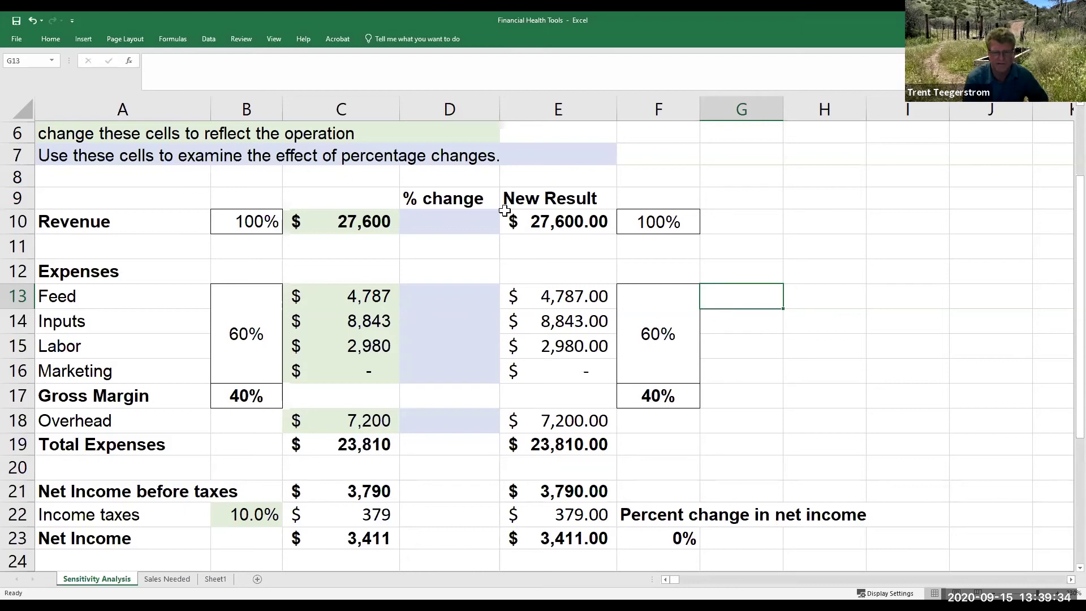
Enter percentage changes of 5% for feed and 2% for labor
click(451, 228)
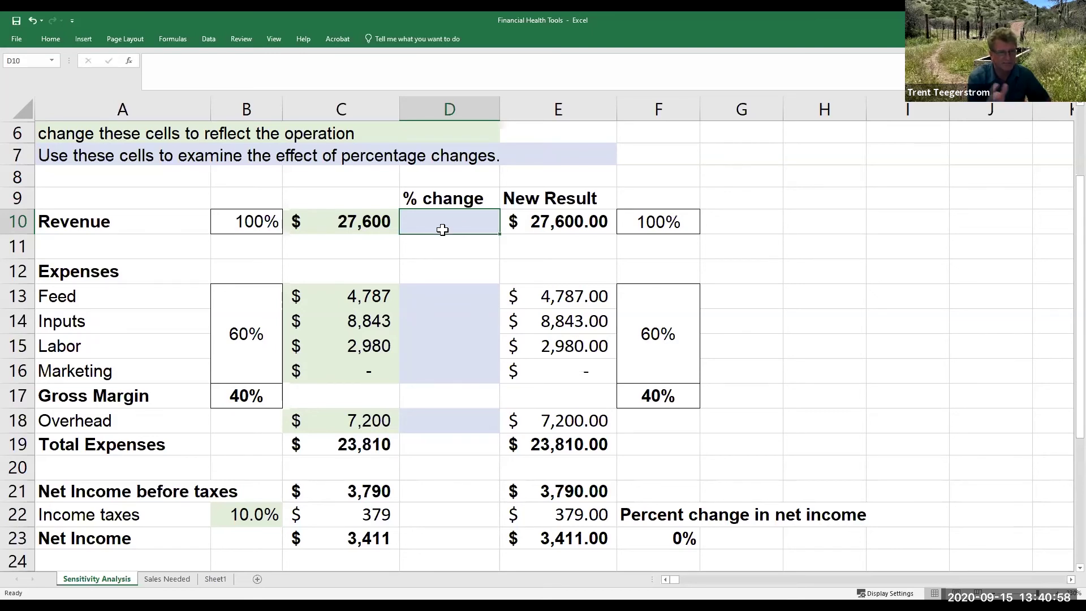
click(445, 288)
text(5%)
key(Return)
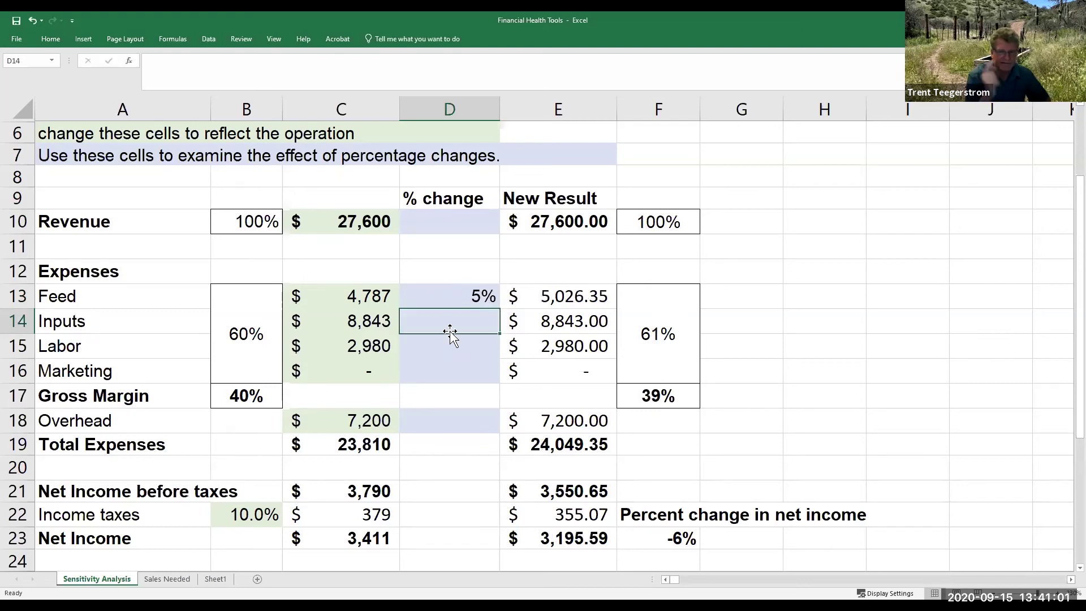
click(425, 346)
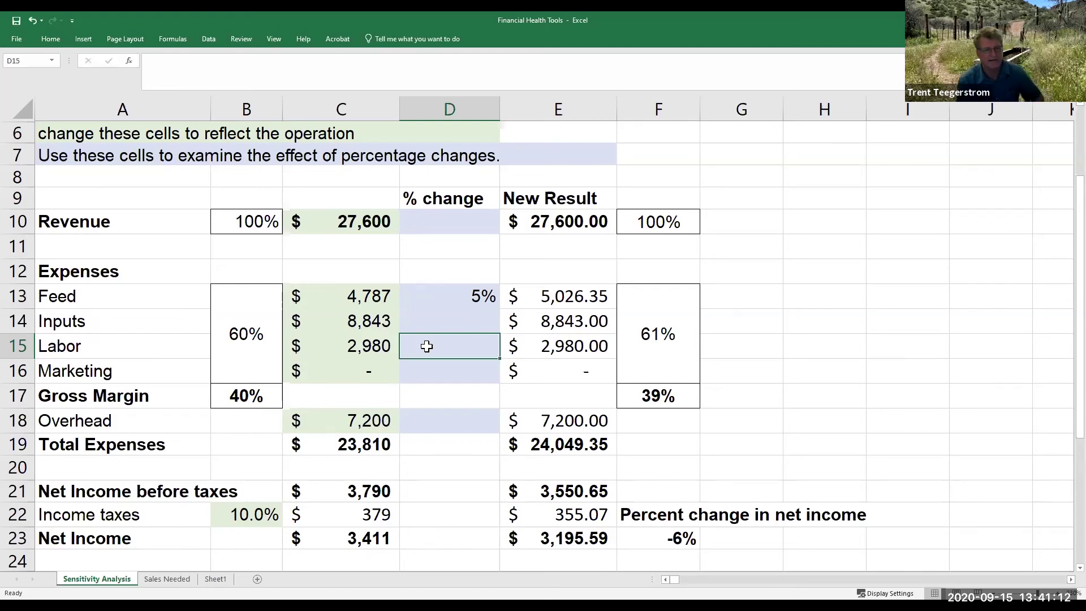
text(2)
key(Return)
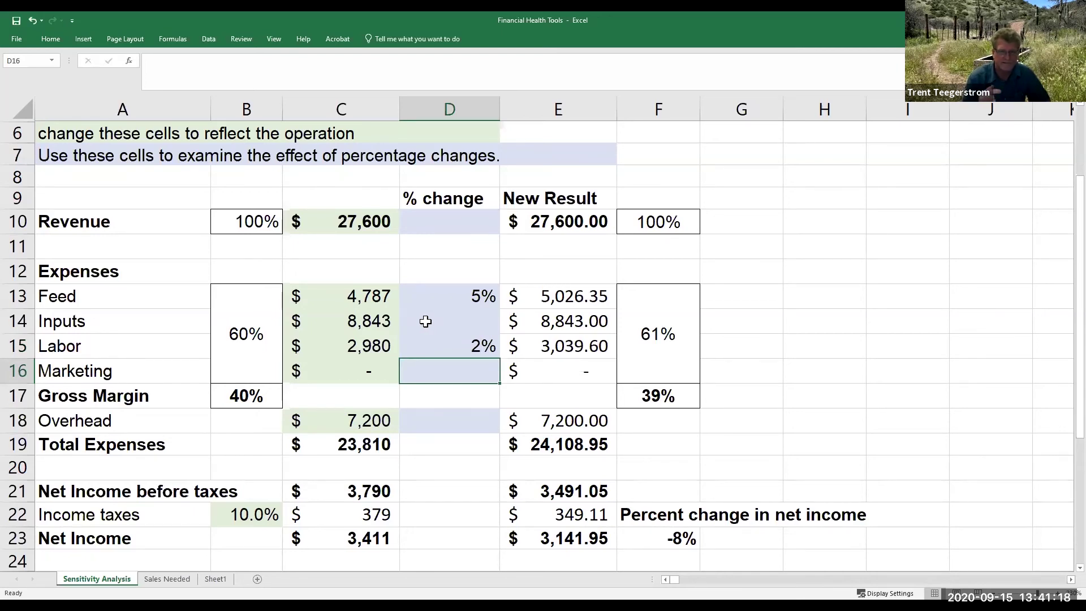
Set the revenue percentage change to 1%, and after that raise it to 2%
click(426, 221)
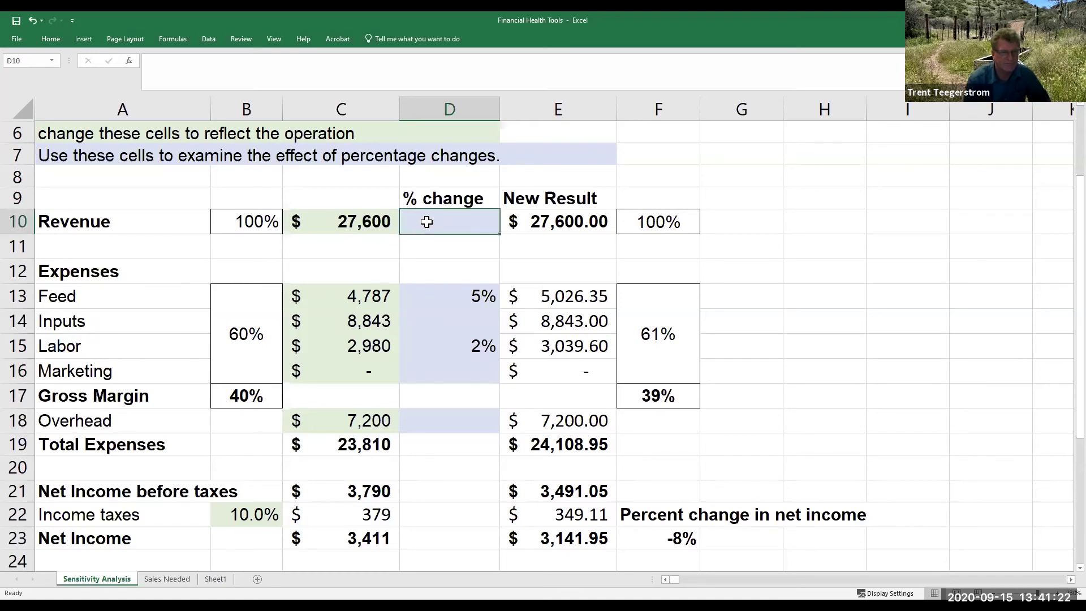
text(1)
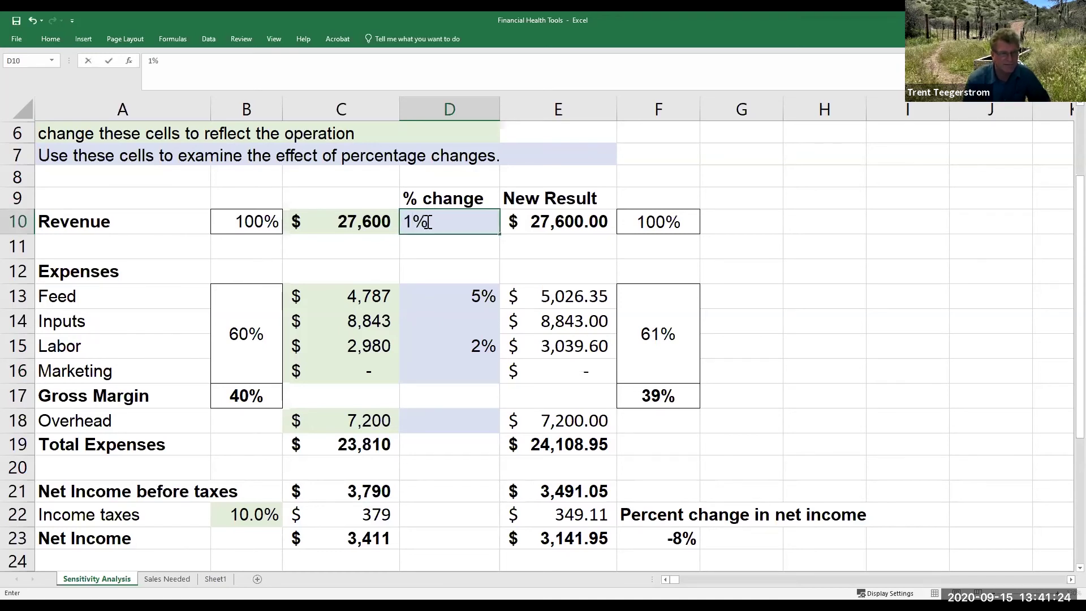
key(Return)
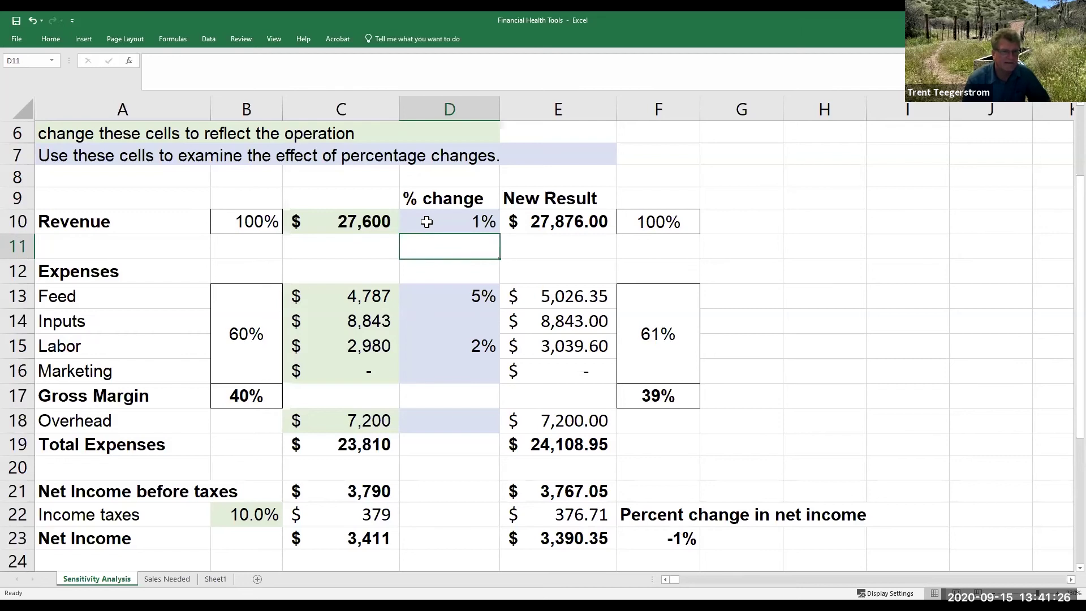
click(426, 222)
text(2)
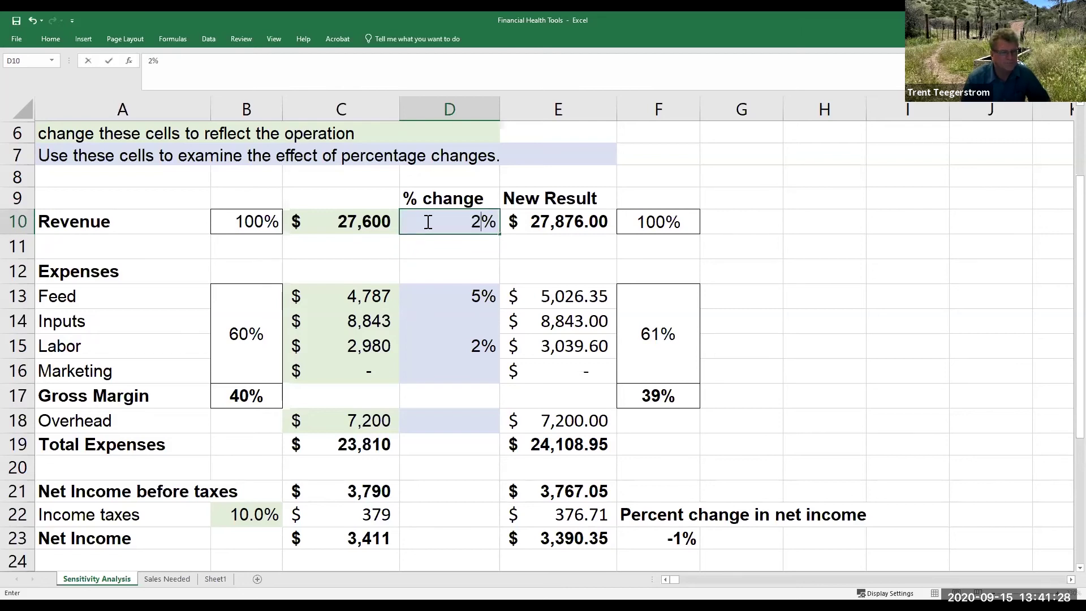
key(Return)
key(Down)
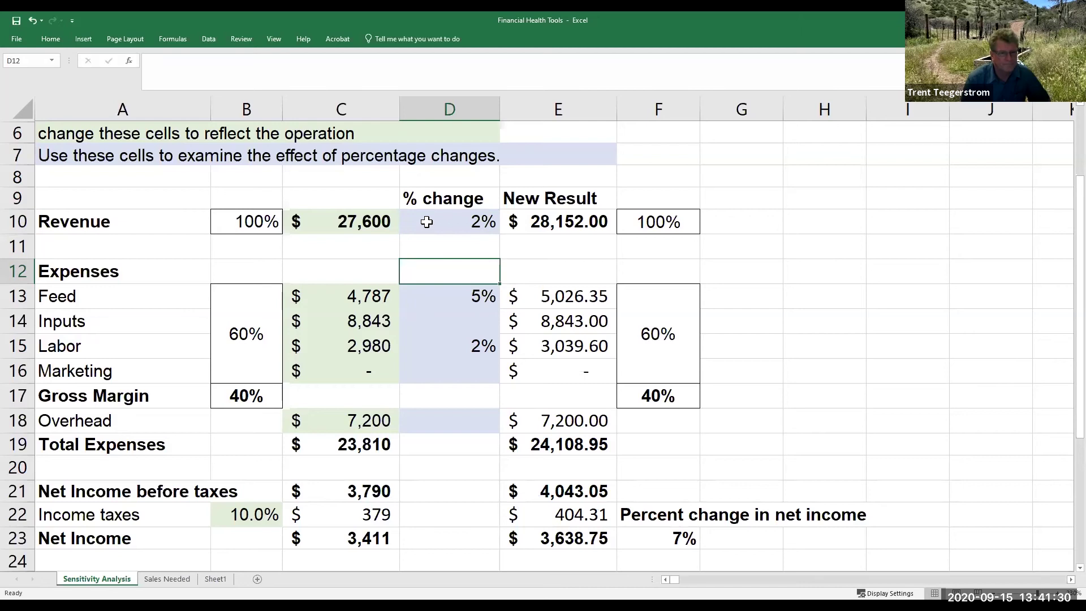
Set the revenue percentage change to 1.3%
key(Up)
key(Up)
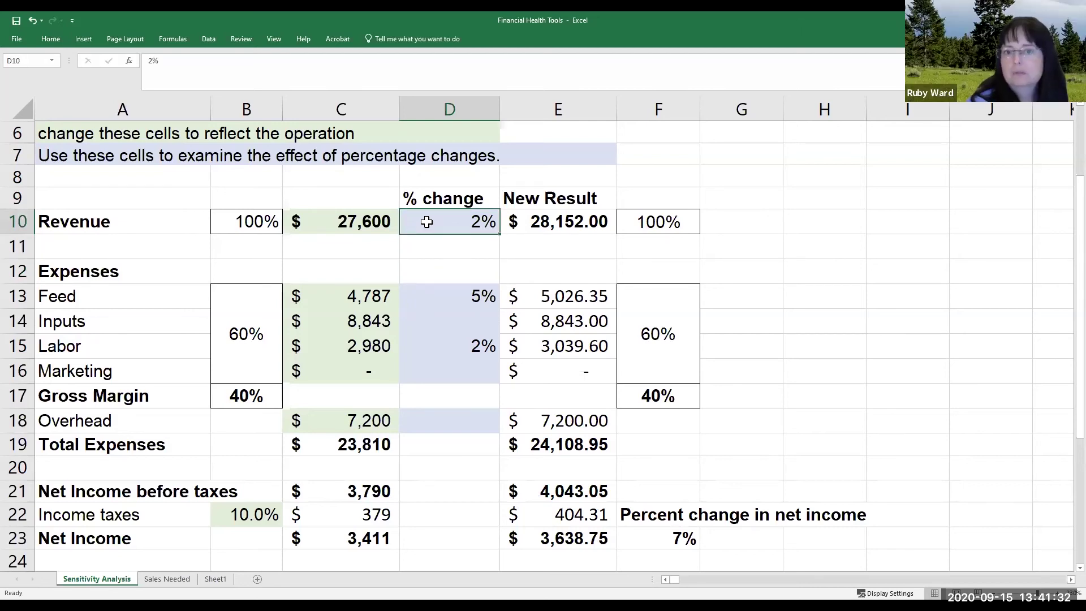
text(1.)
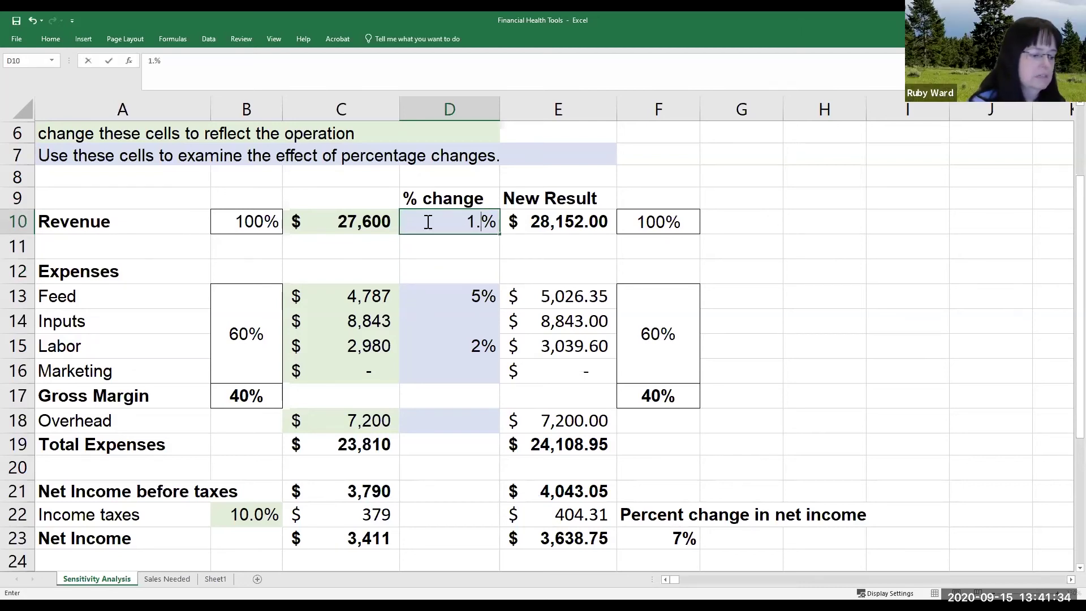
text(3)
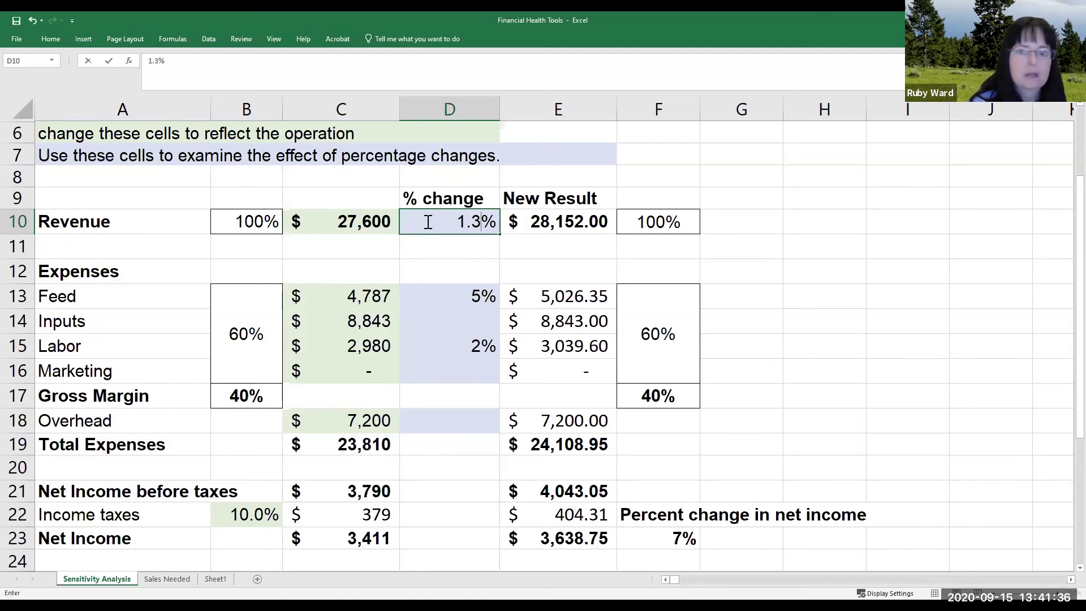
key(Return)
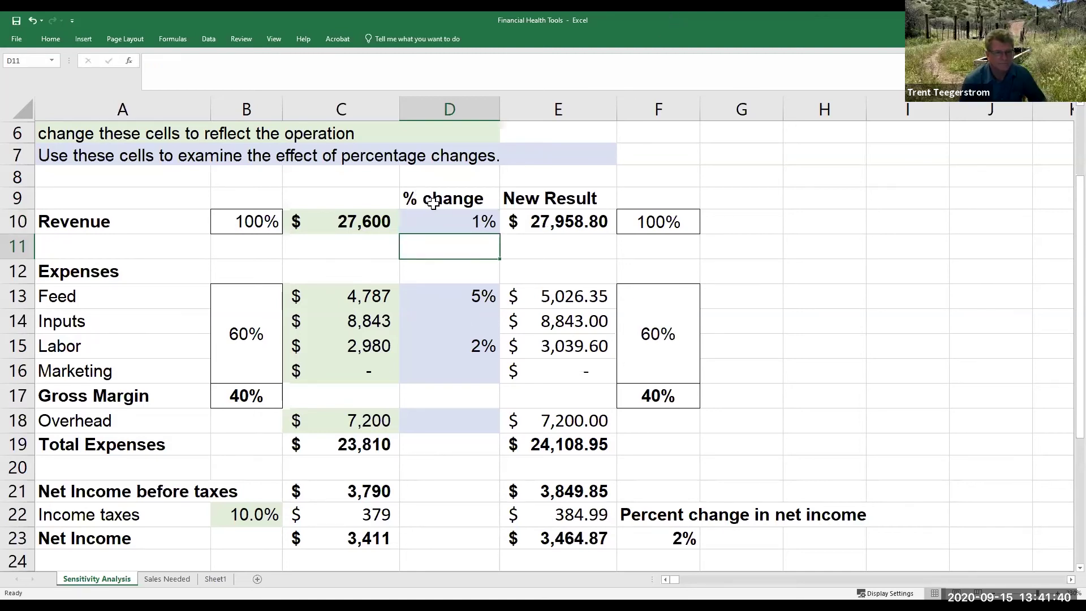
Show two decimal places in the revenue percentage change cell
click(447, 224)
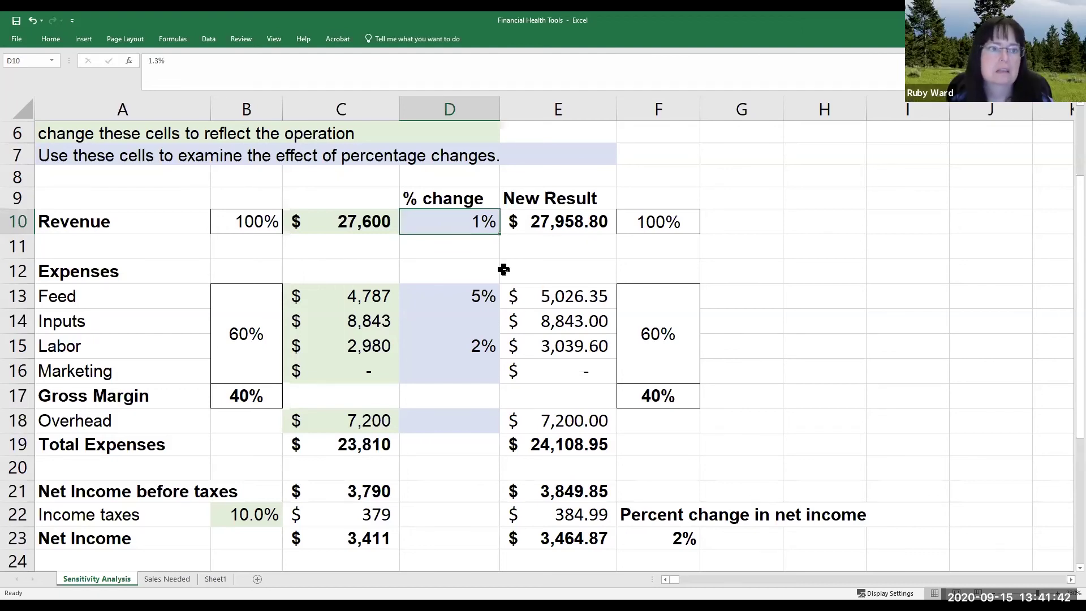
click(50, 39)
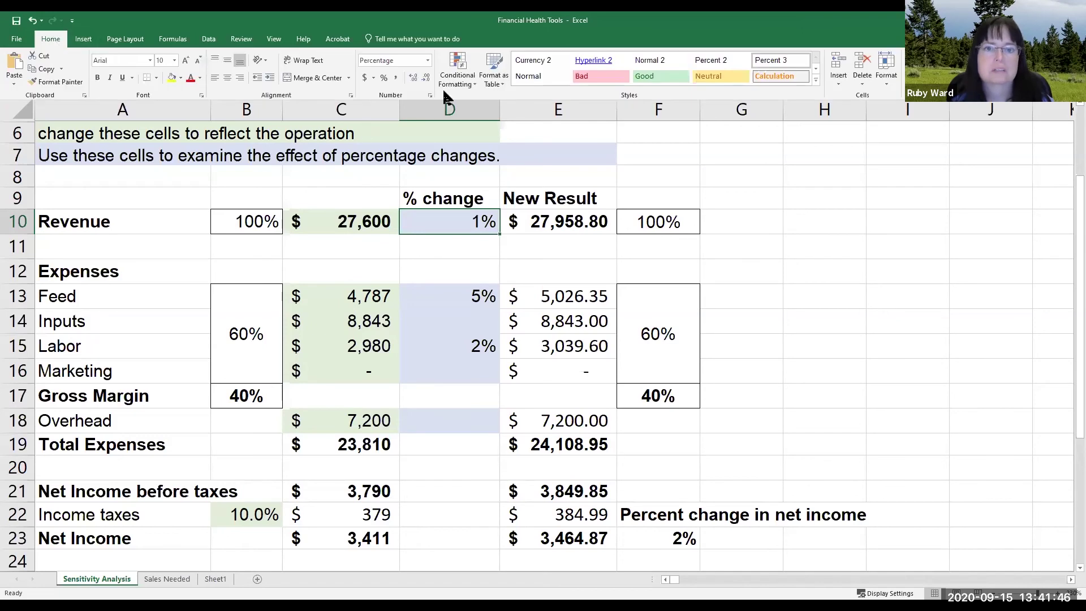
click(410, 77)
click(411, 77)
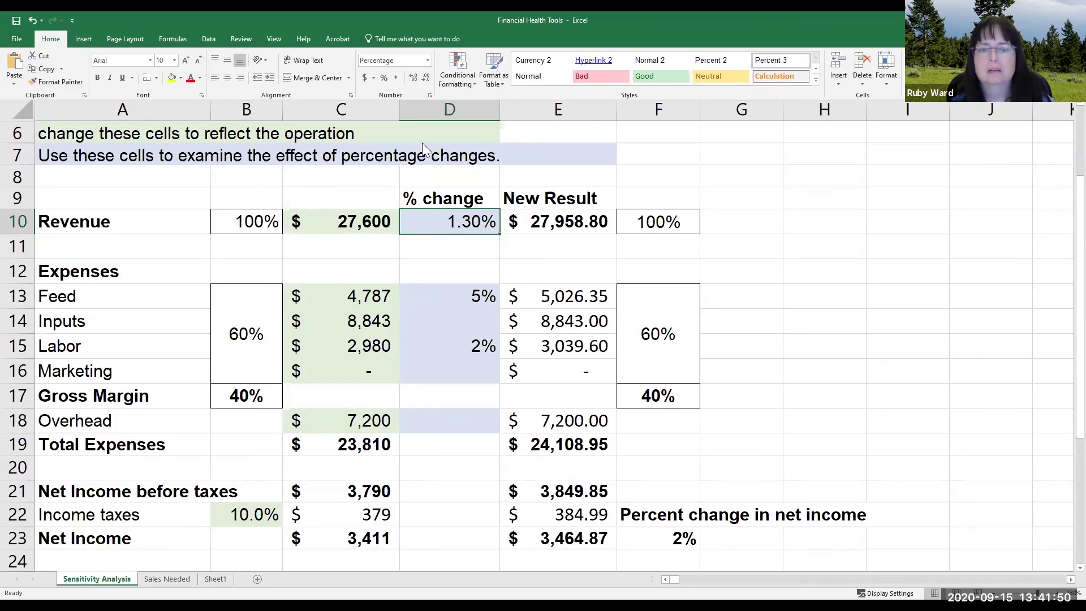
click(445, 294)
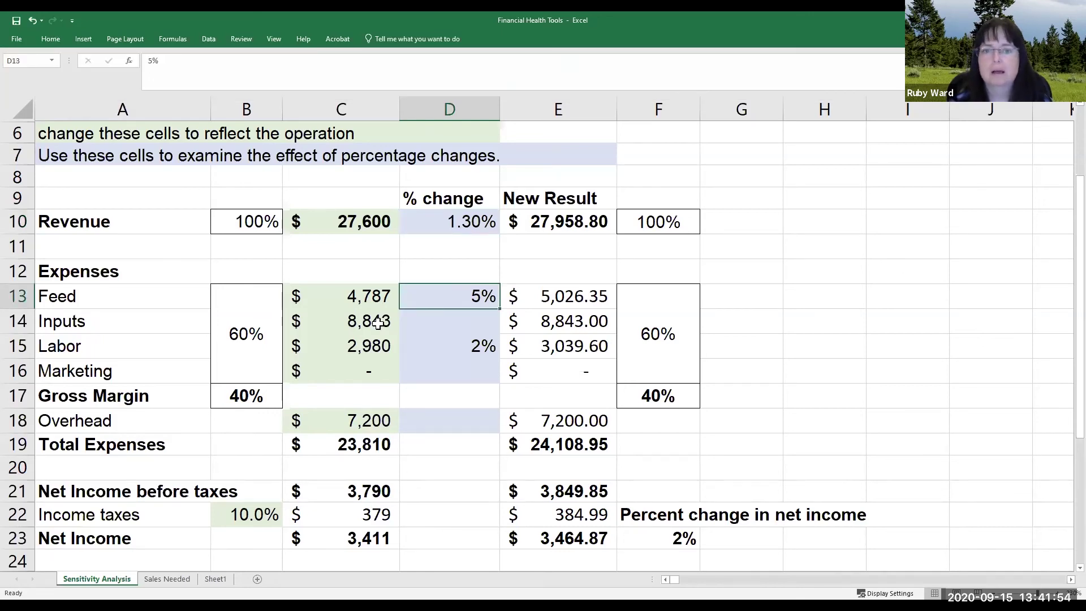
Lower the revenue percentage change to 1.2%
click(454, 223)
text(1.2)
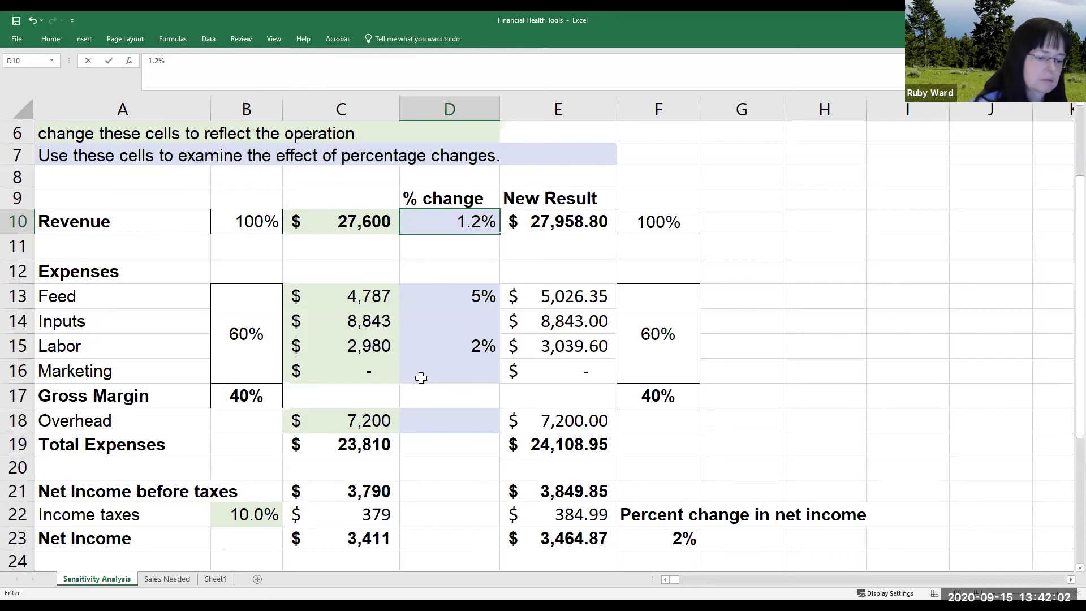
key(Return)
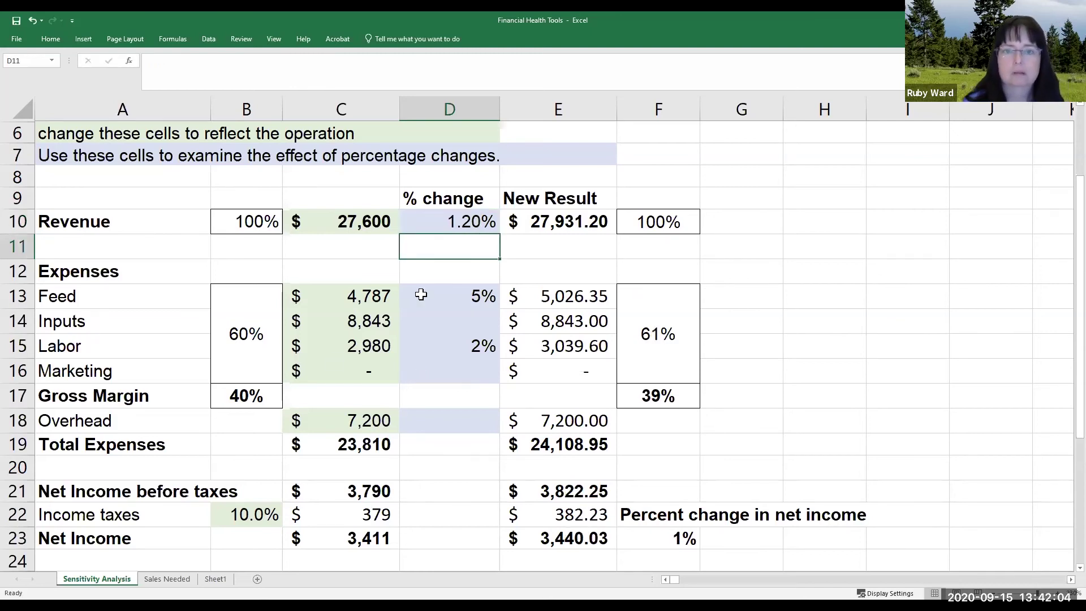
click(423, 207)
click(440, 221)
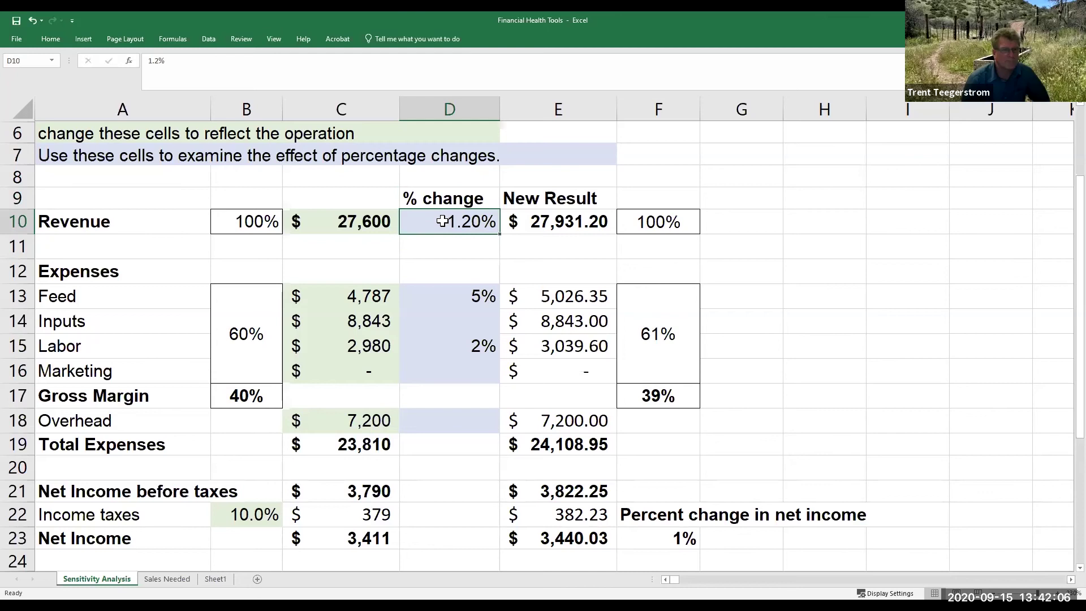
text(1.2)
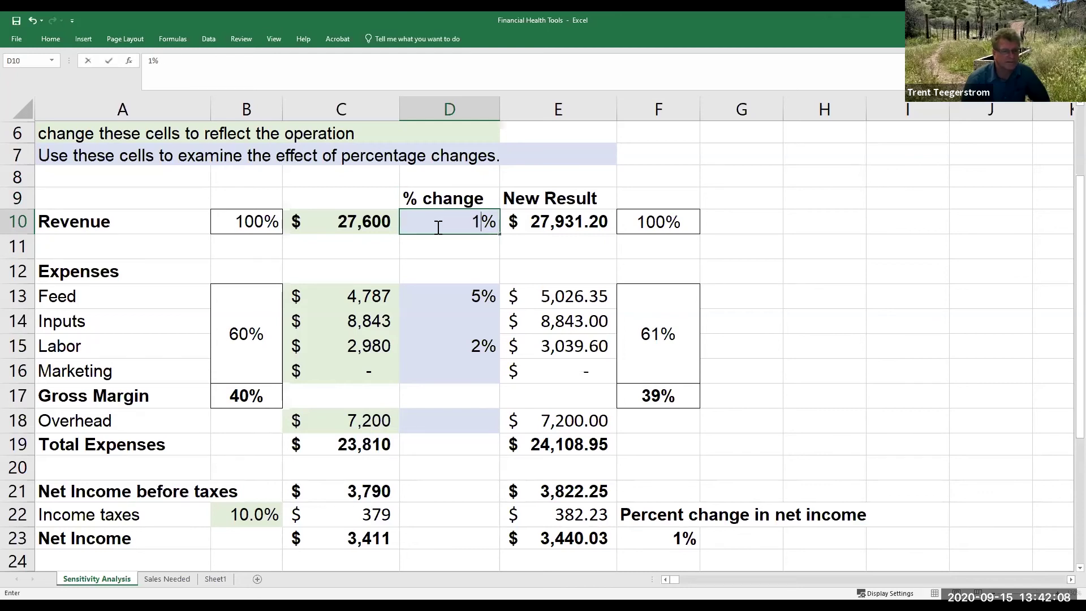
key(Return)
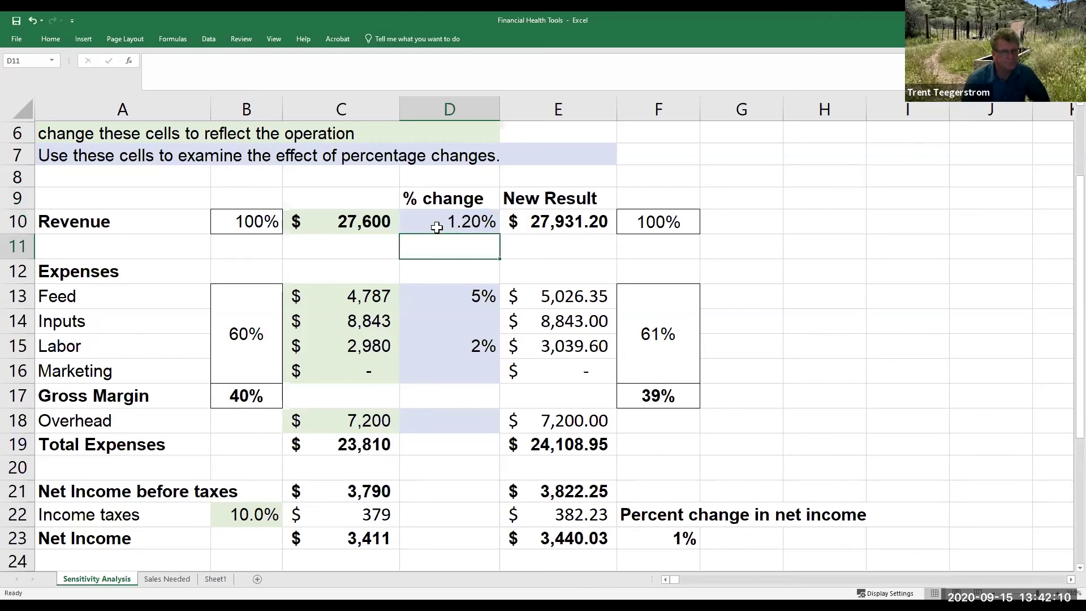
Lower the revenue percentage change to 1.1%
click(437, 227)
text(1.1)
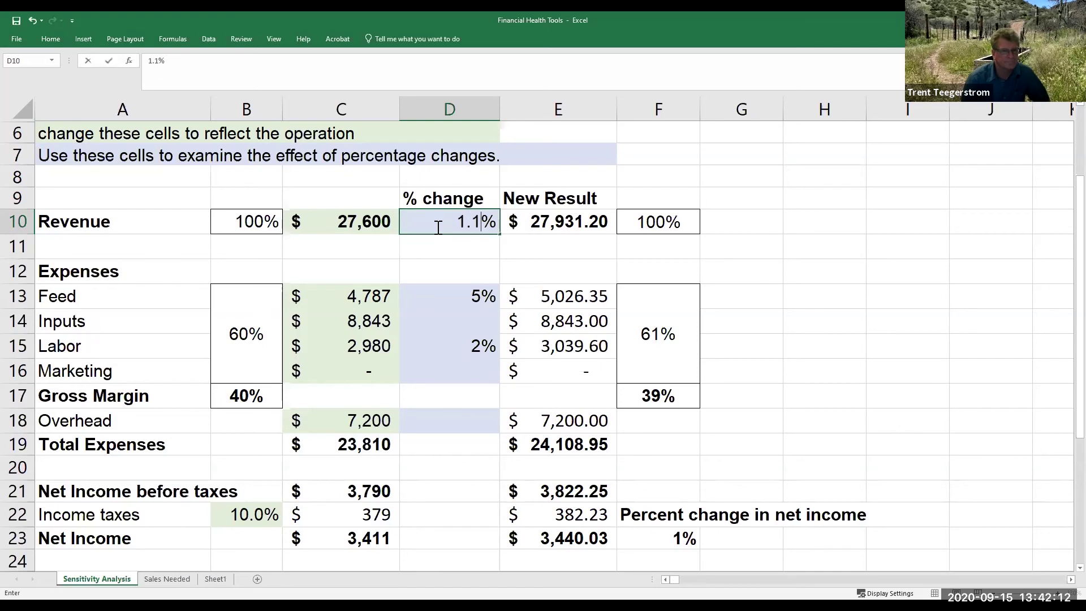
key(Return)
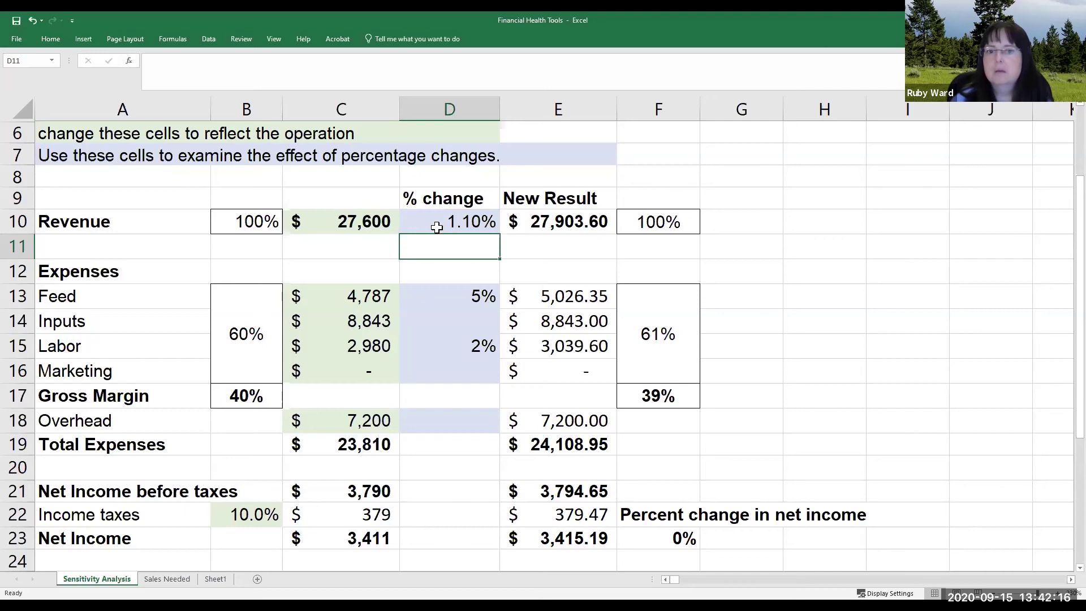
Format the revenue percentage change cell to show no decimal places
click(450, 223)
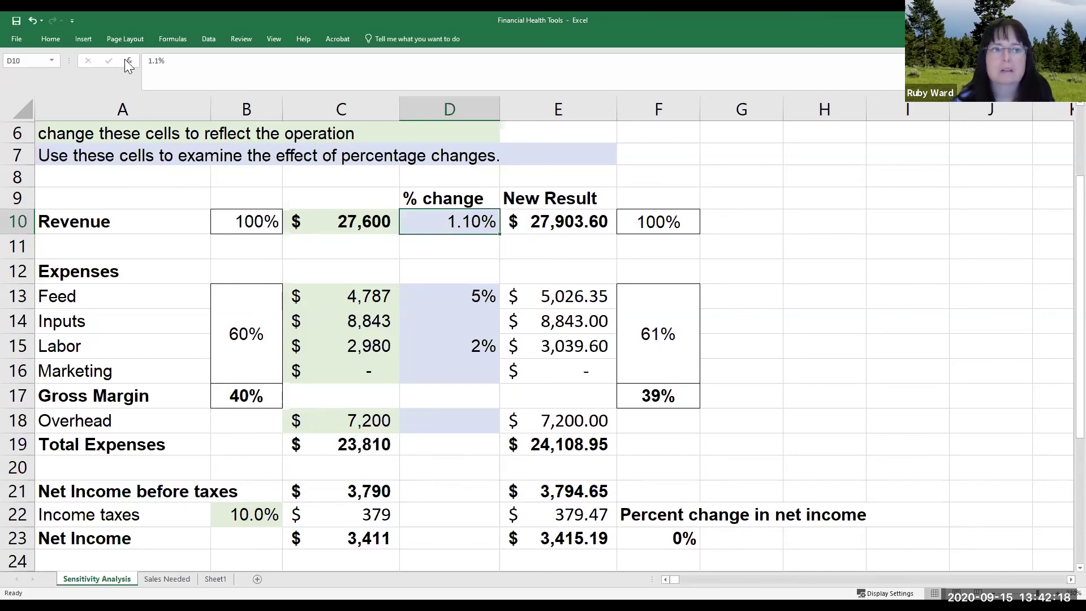
click(50, 39)
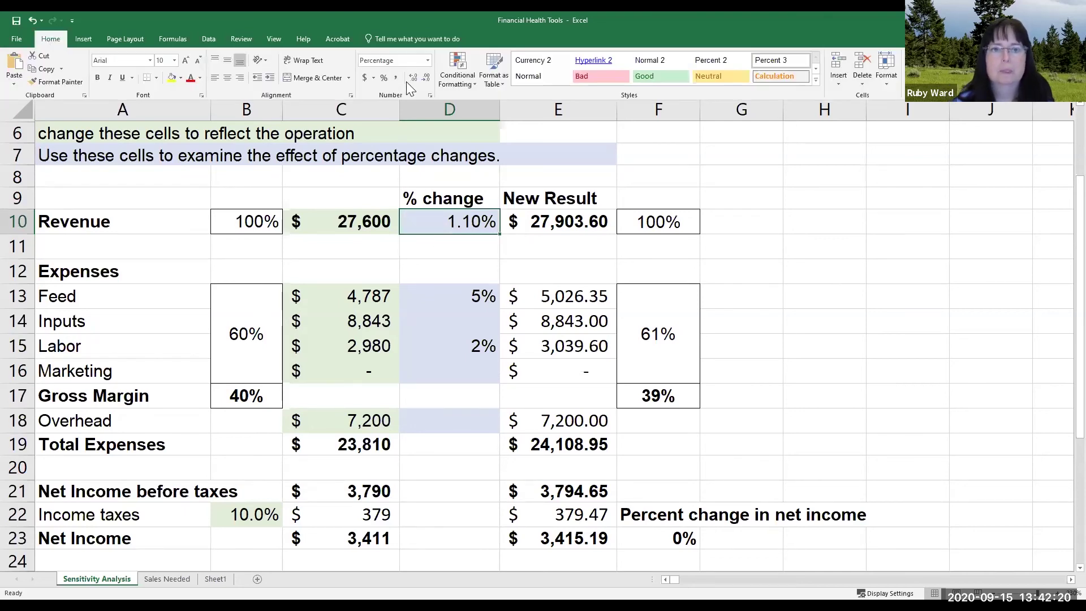
click(424, 80)
click(425, 79)
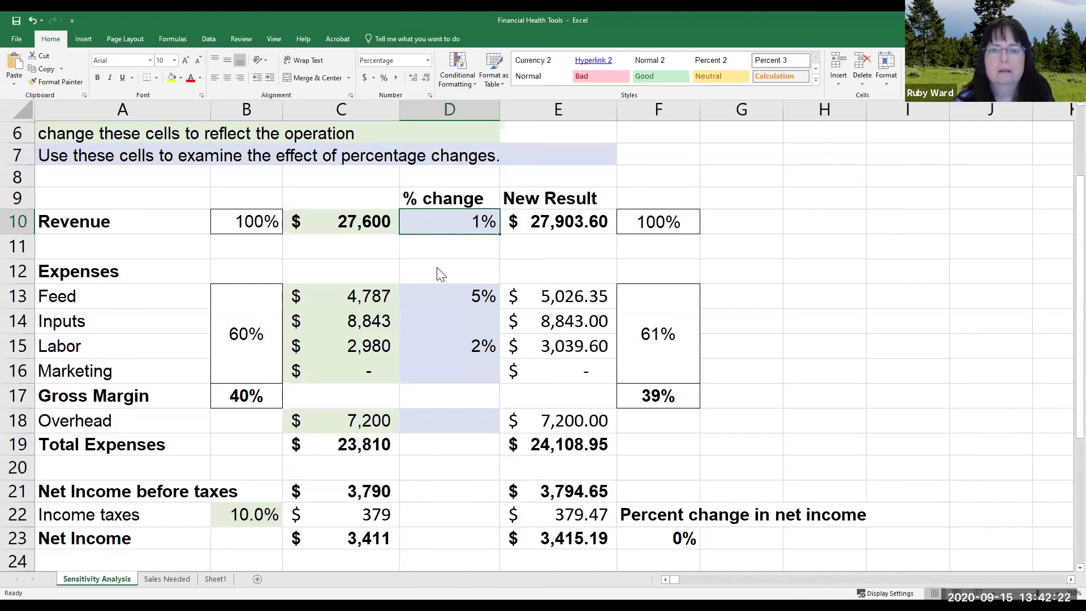
click(444, 246)
Set the revenue percentage change to 1%
click(443, 221)
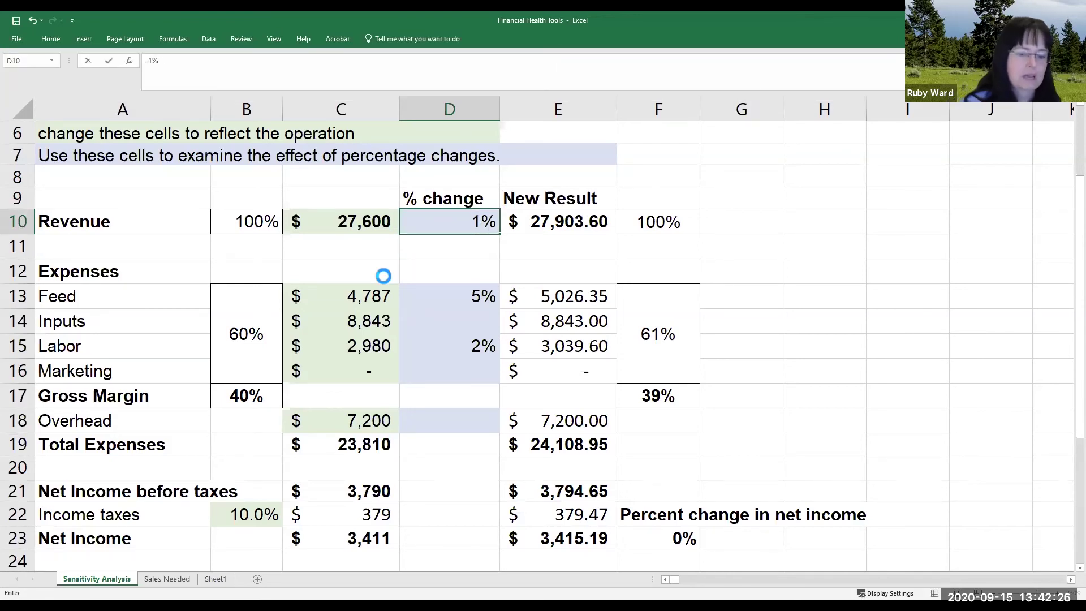
text(1)
key(Return)
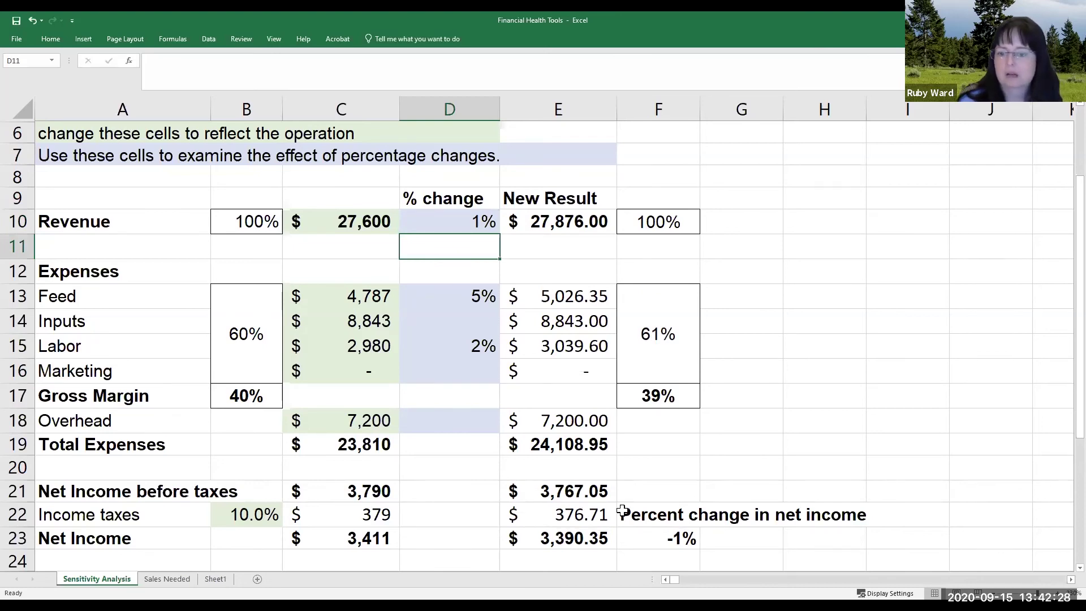
Raise the revenue percentage change to 2%
click(438, 227)
text(2)
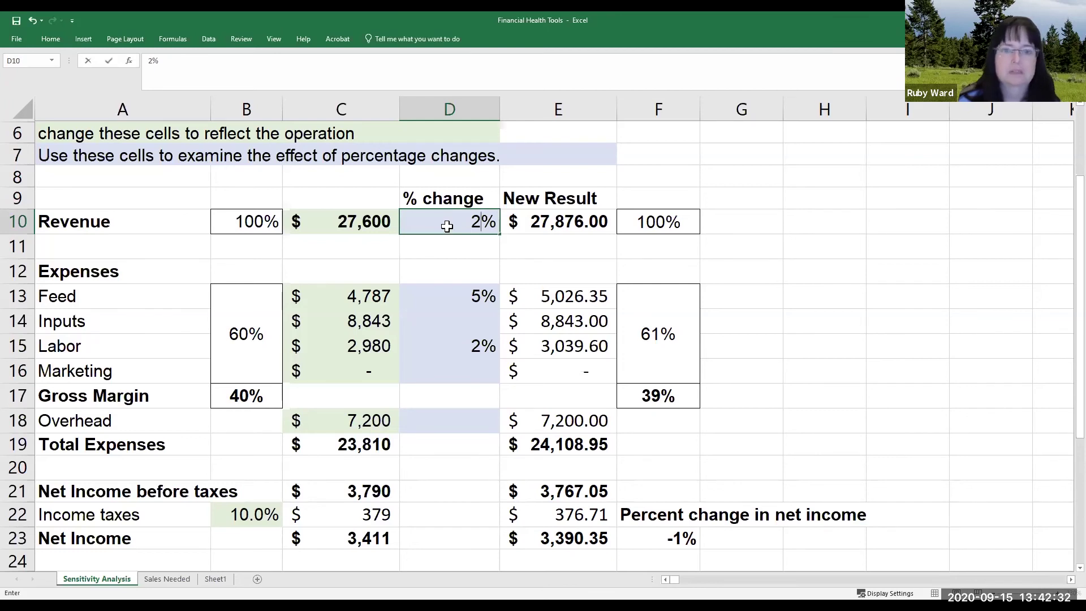
key(Return)
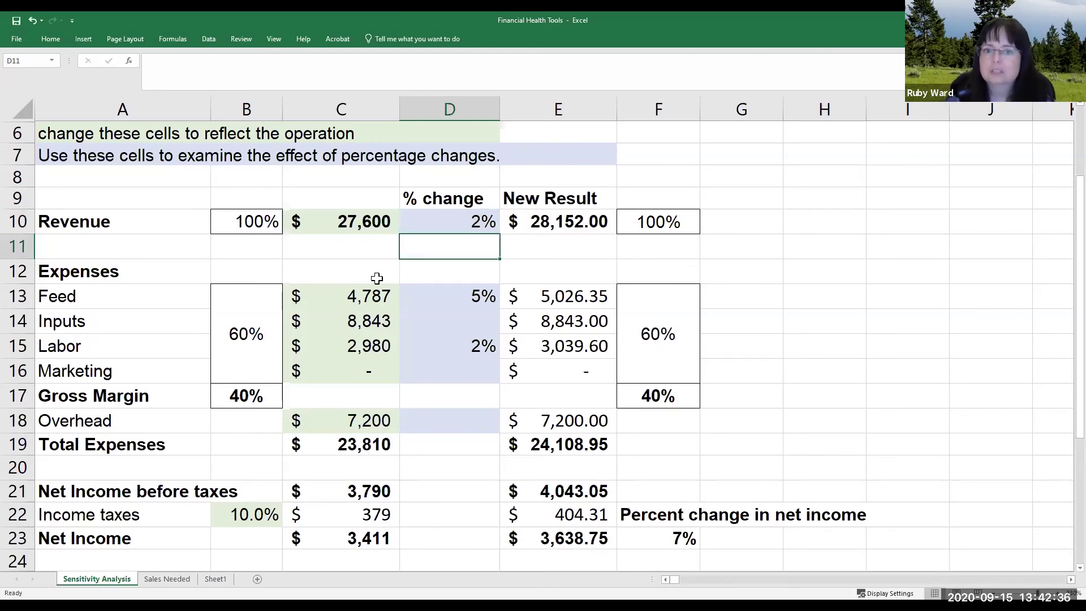
Clear the percentage change entries for revenue, feed and labor
drag(443, 216, 474, 347)
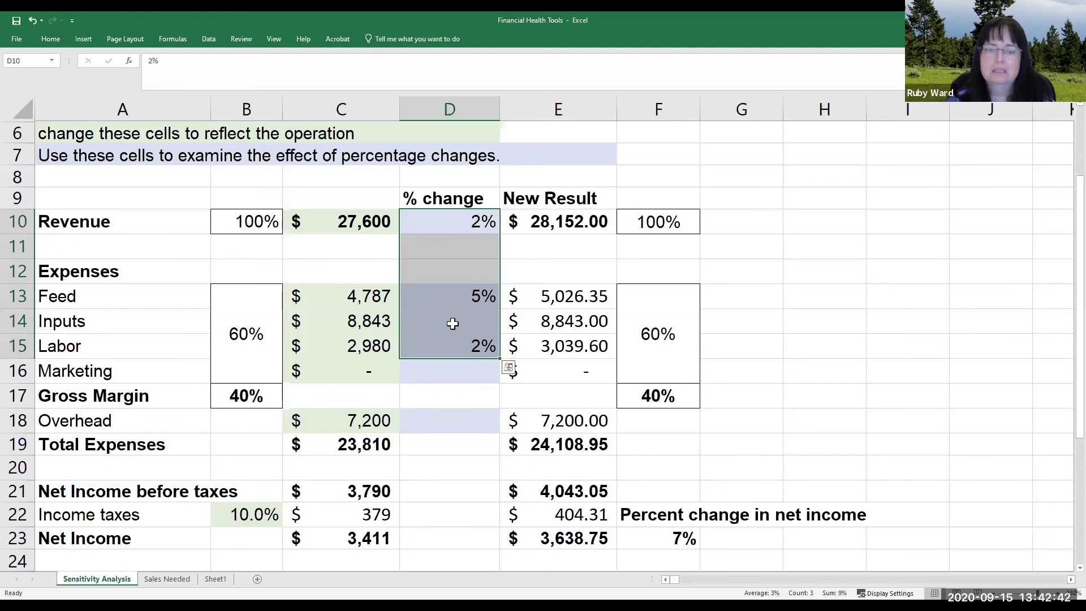
key(Delete)
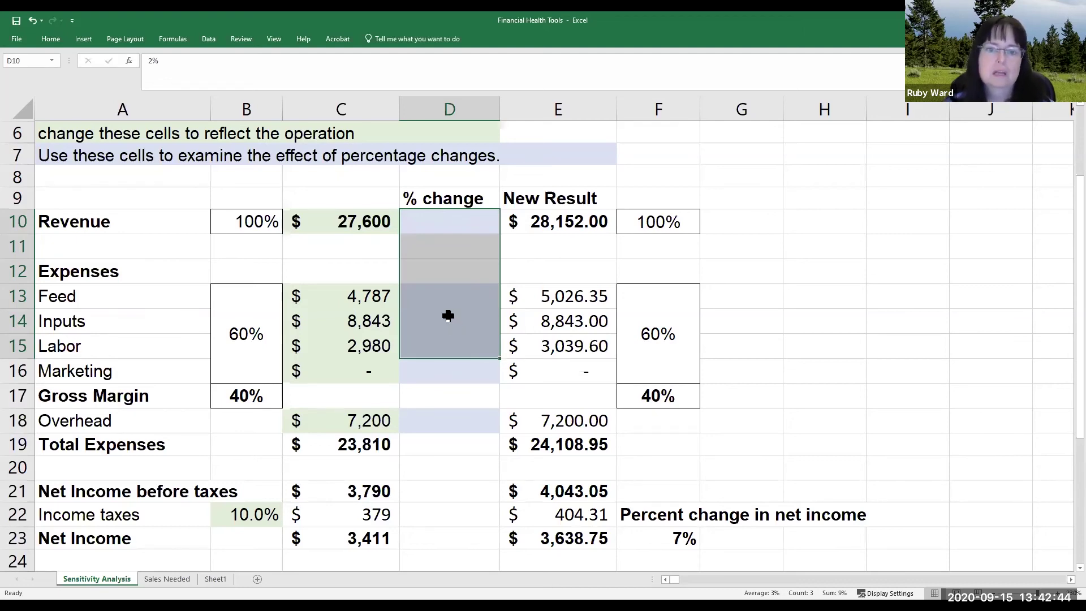
click(459, 300)
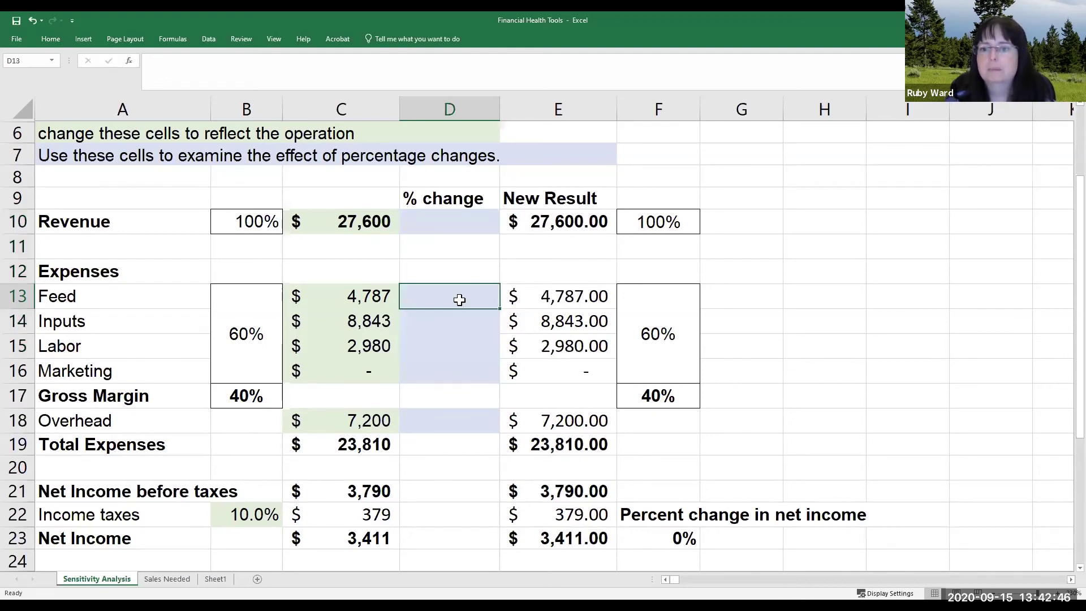
Calculate a 500 dollar change as a share of the feed cost with =500/4787 in cell G13
click(718, 303)
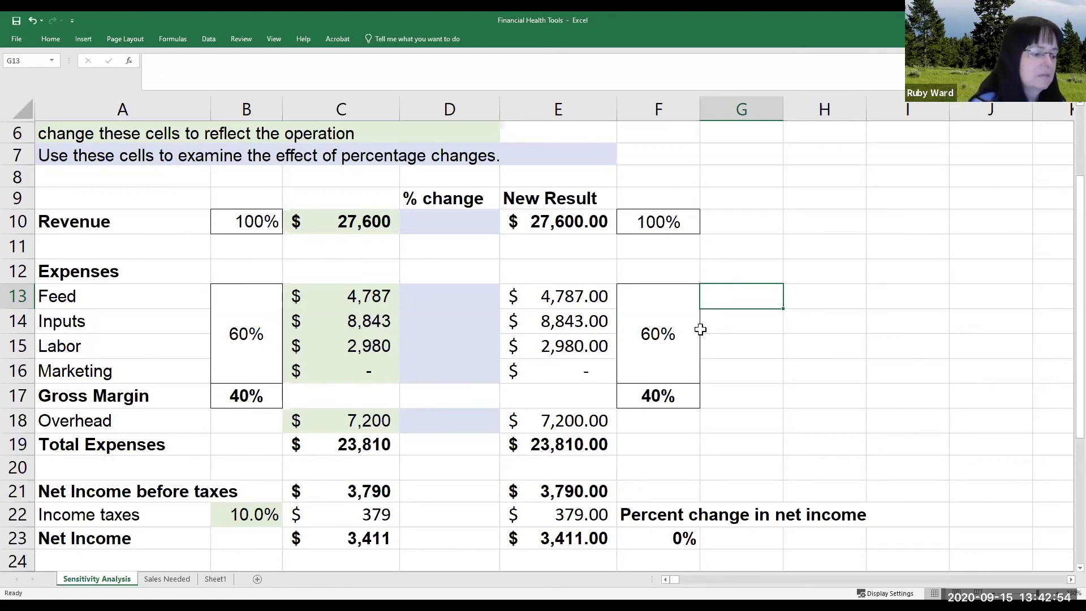
text(=500)
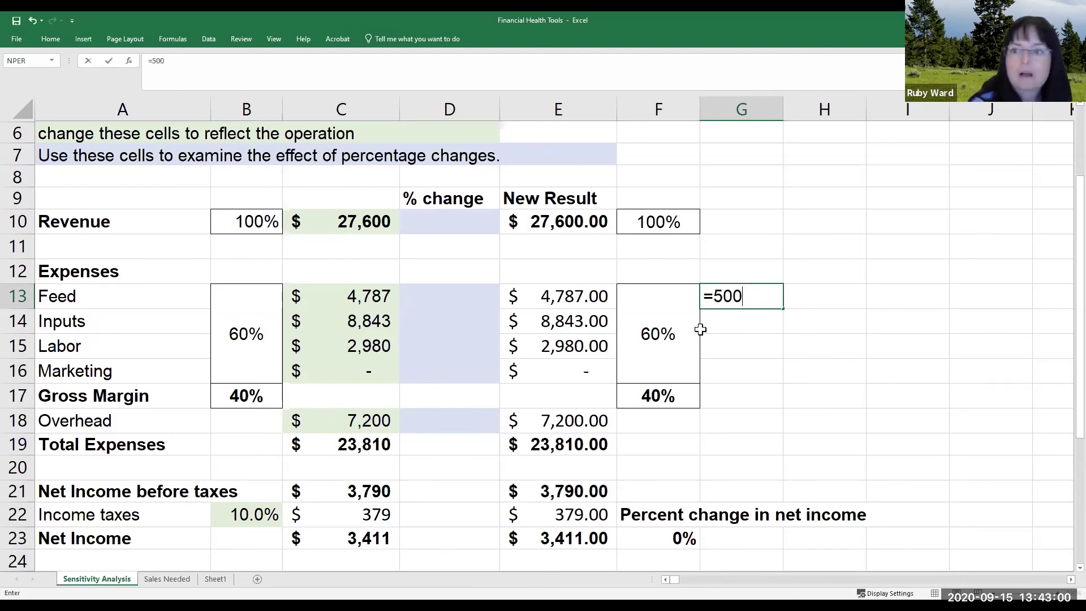
text(/)
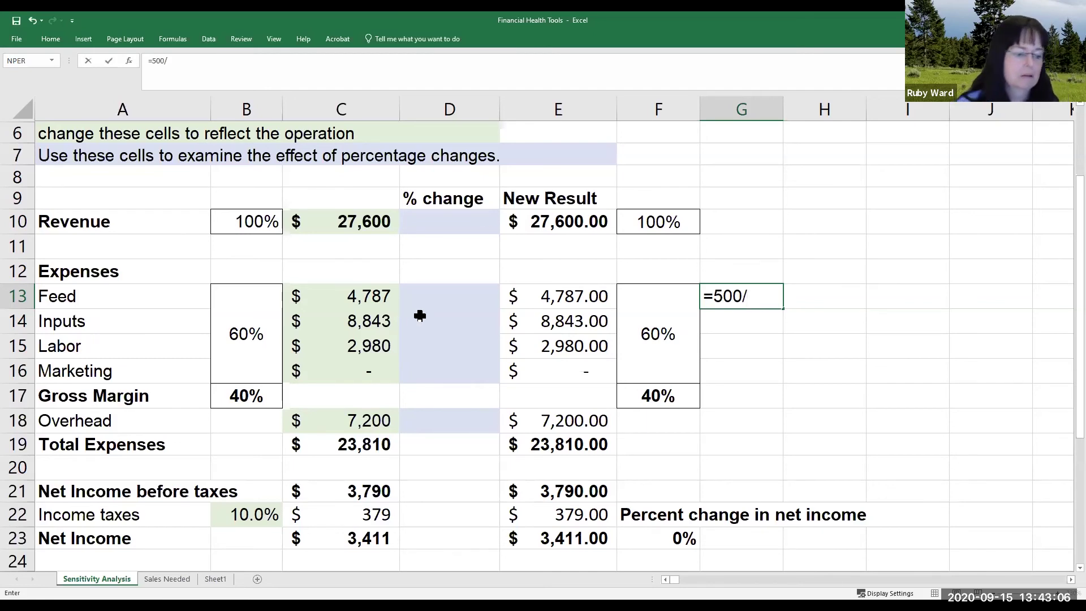
text(4787)
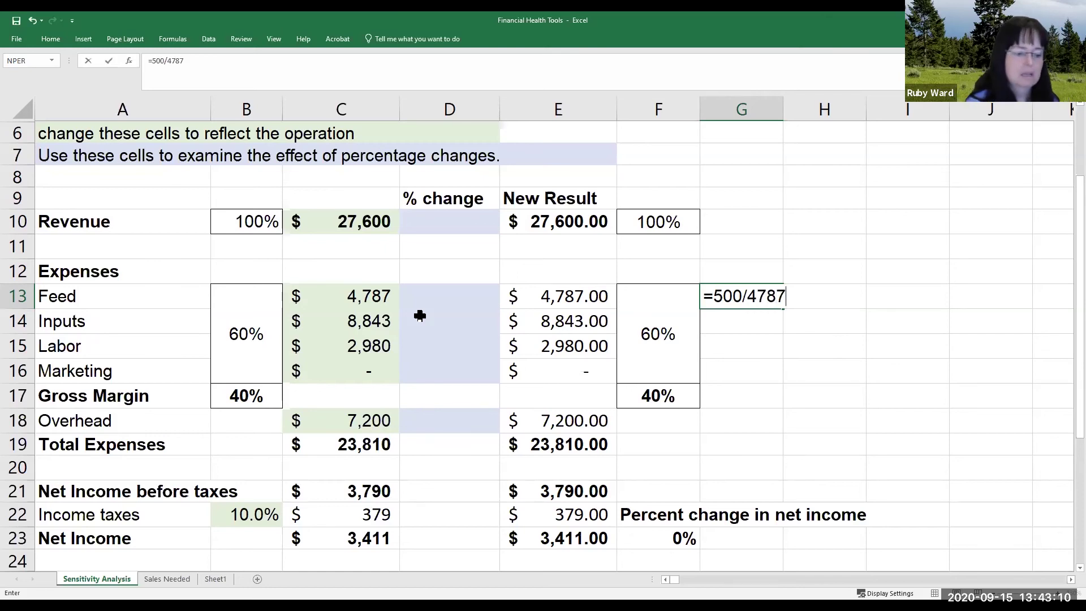
key(Return)
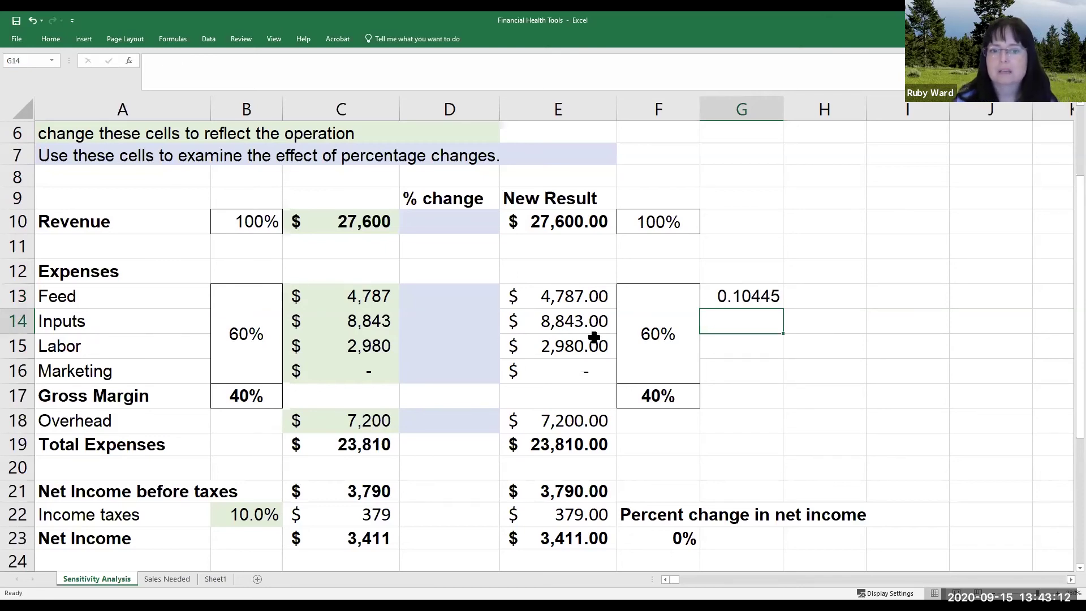
Set the feed percentage change to 10% and clear the helper calculation in cell G13
click(435, 292)
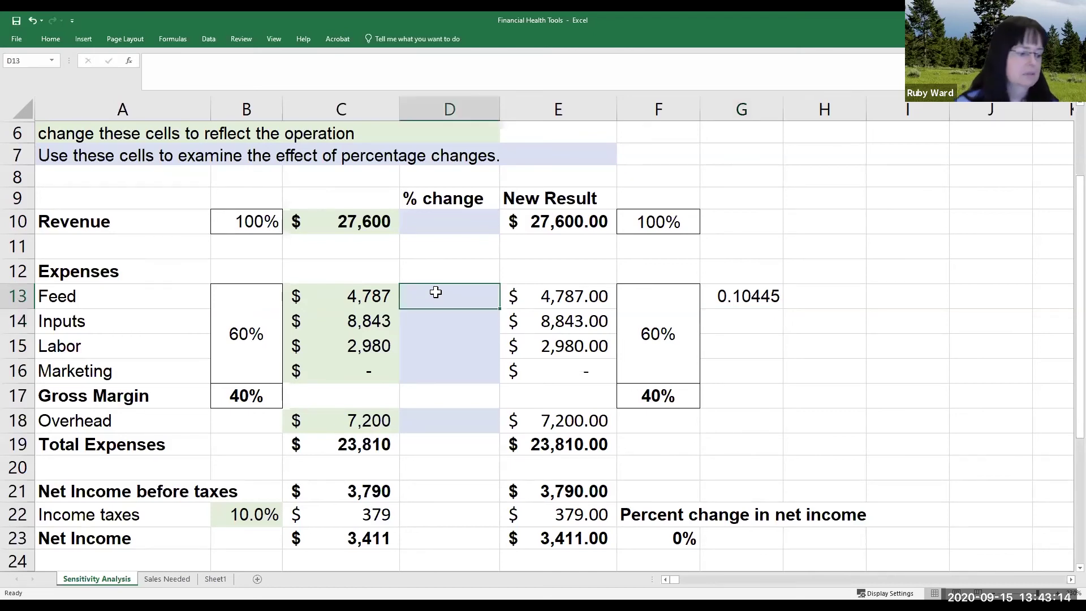
text(10)
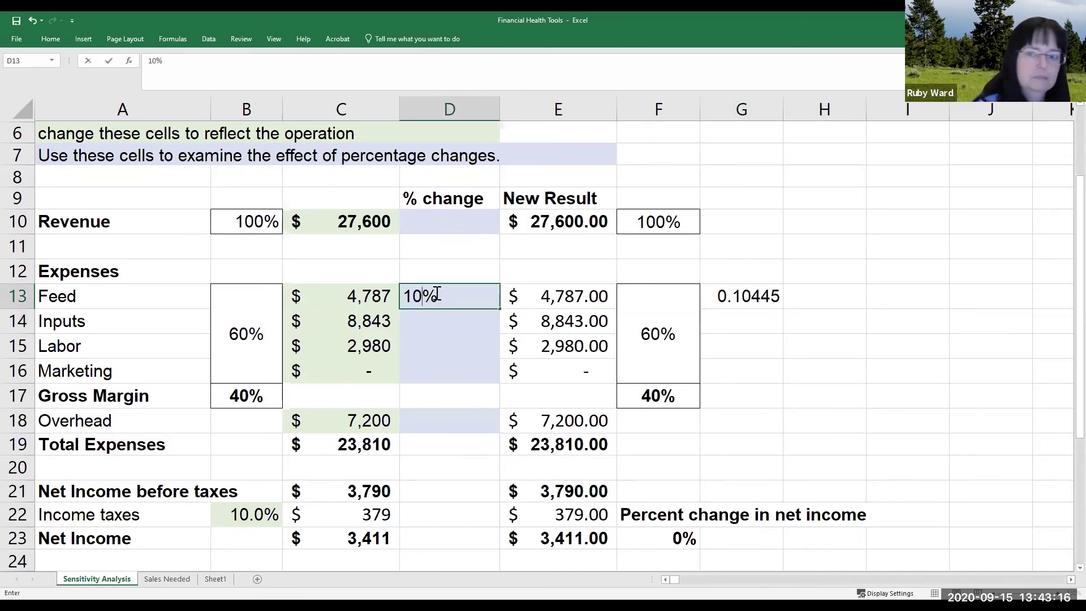
key(Return)
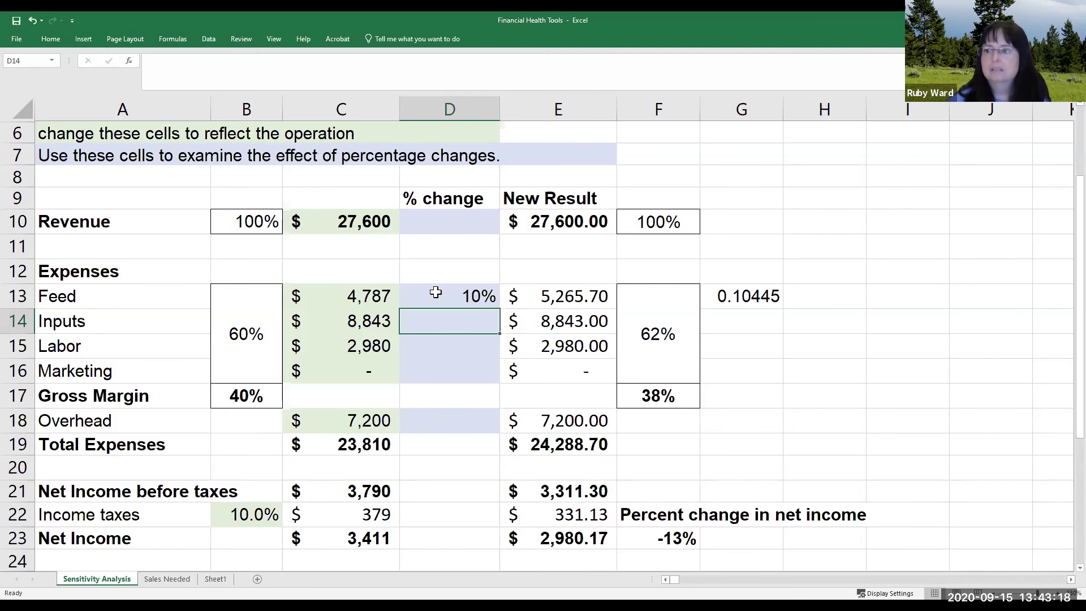
click(756, 300)
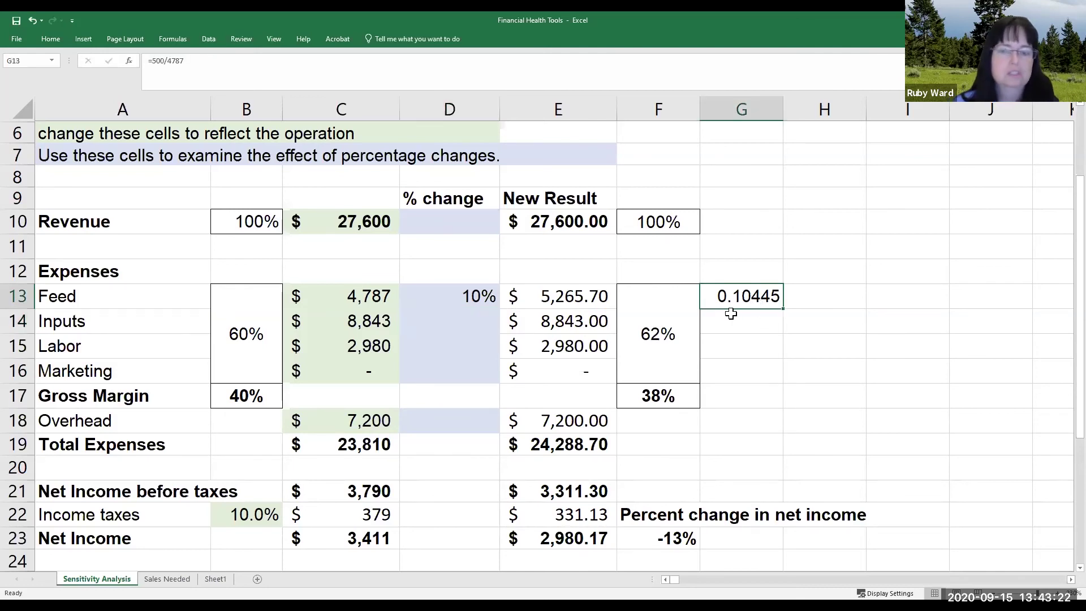
key(Delete)
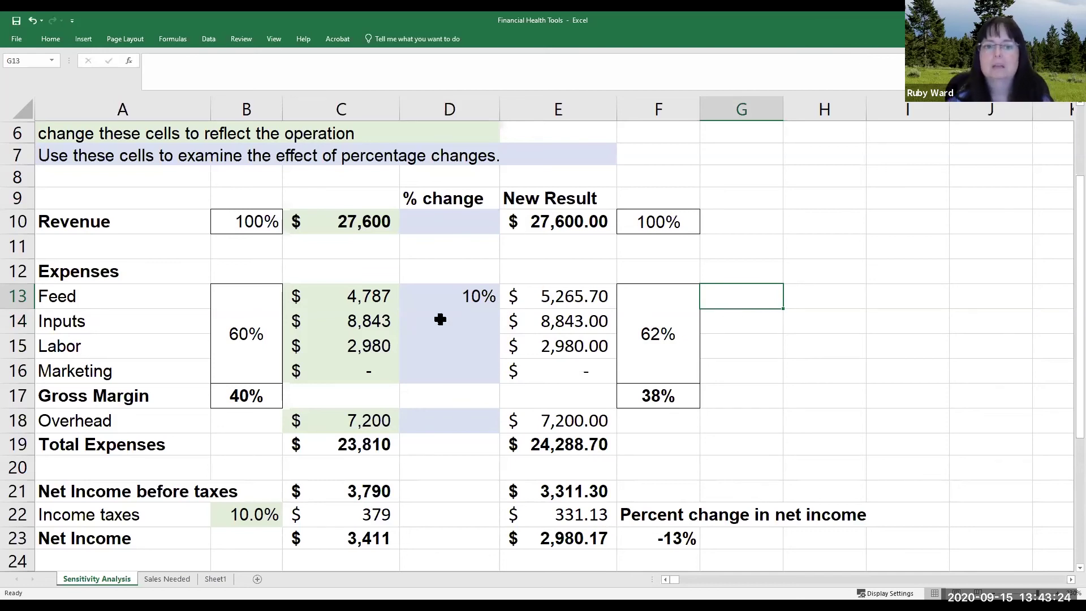
Clear the feed percentage change entry
click(357, 305)
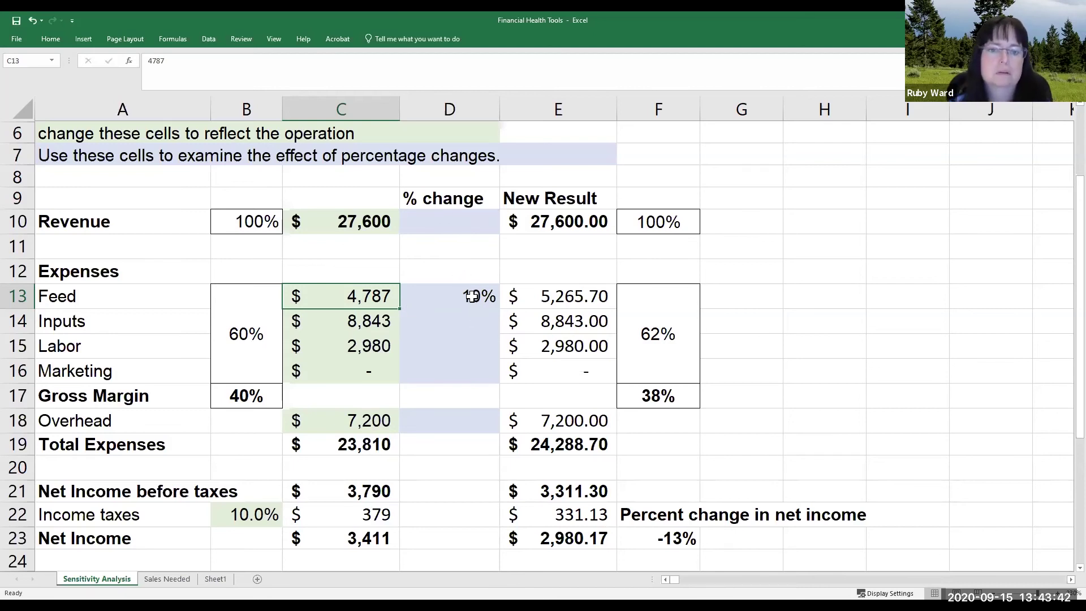
click(468, 297)
key(Delete)
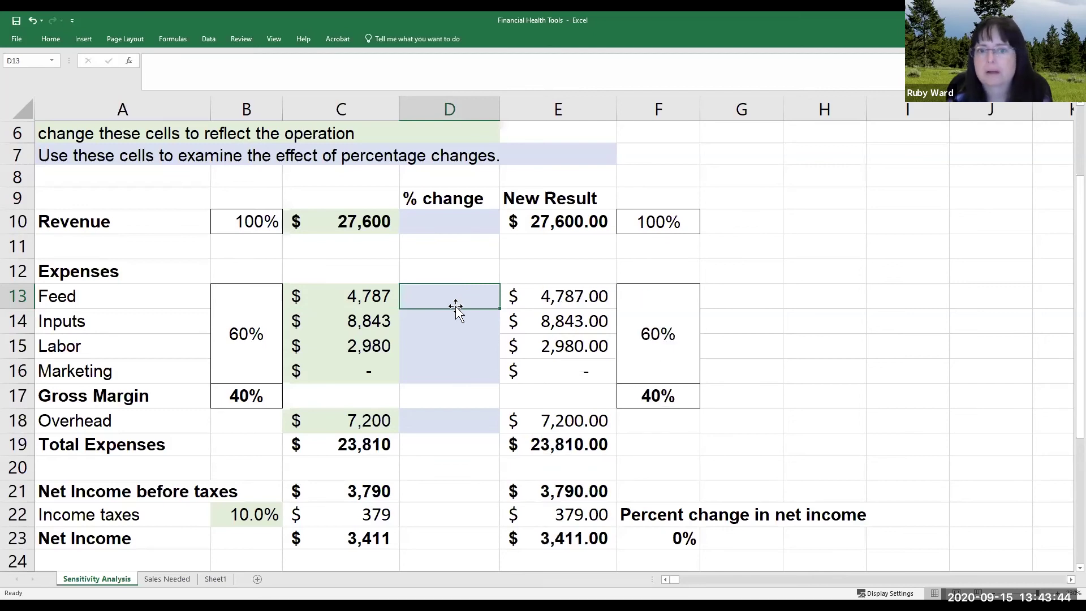
Set the revenue percentage change to -10% and select the new net income result
click(444, 221)
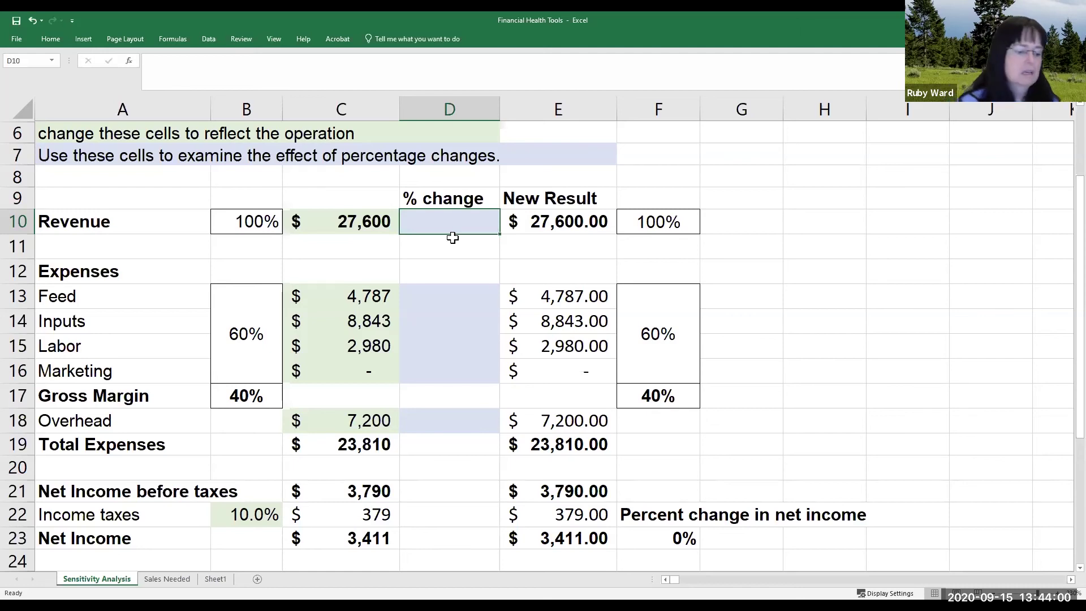
text(-20)
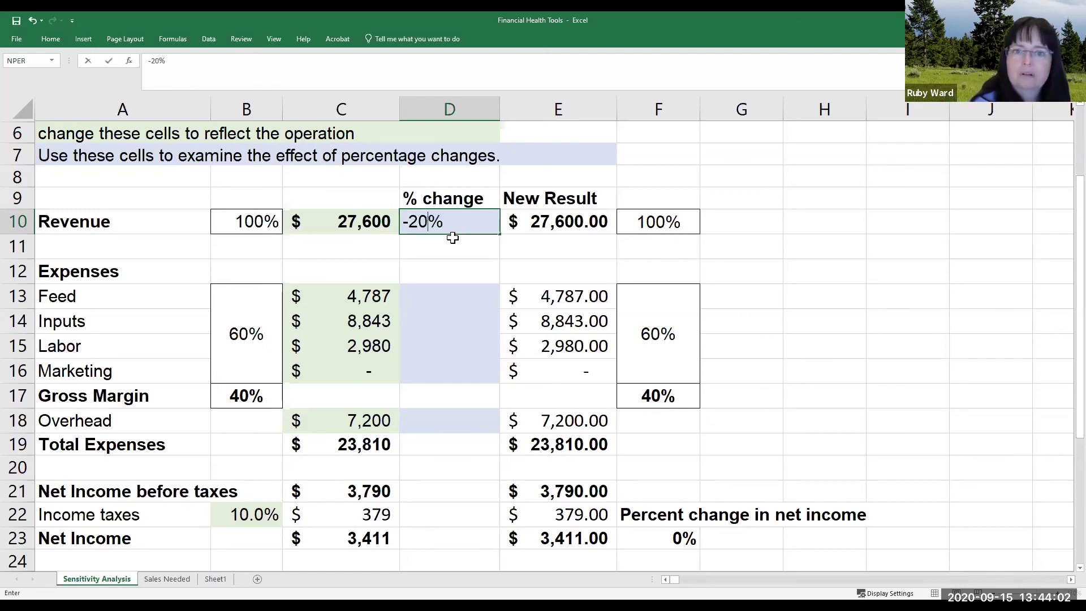
key(BackSpace)
key(BackSpace)
text(10)
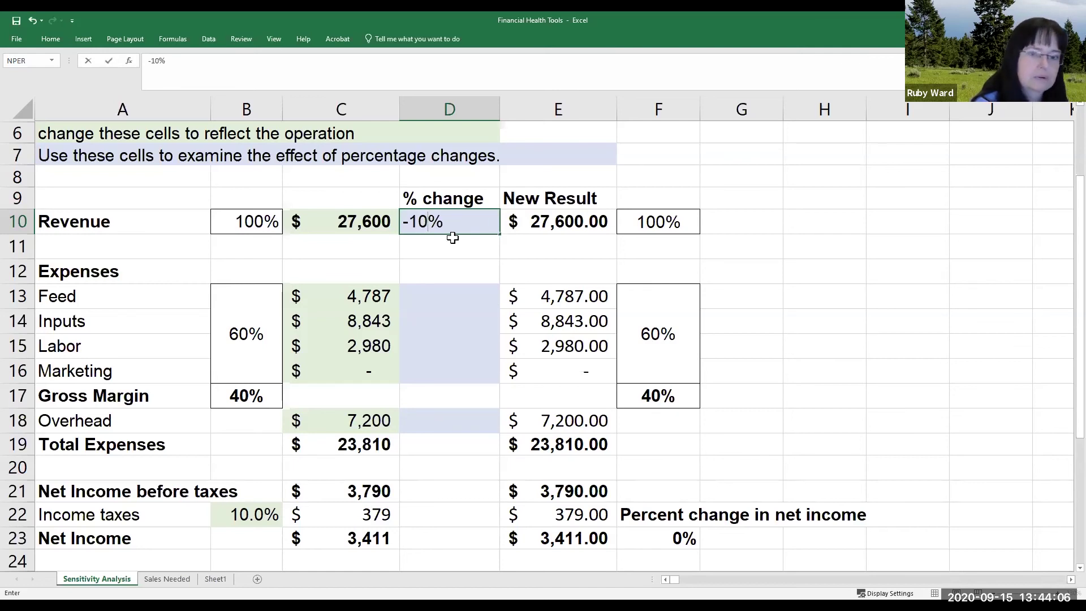
key(Return)
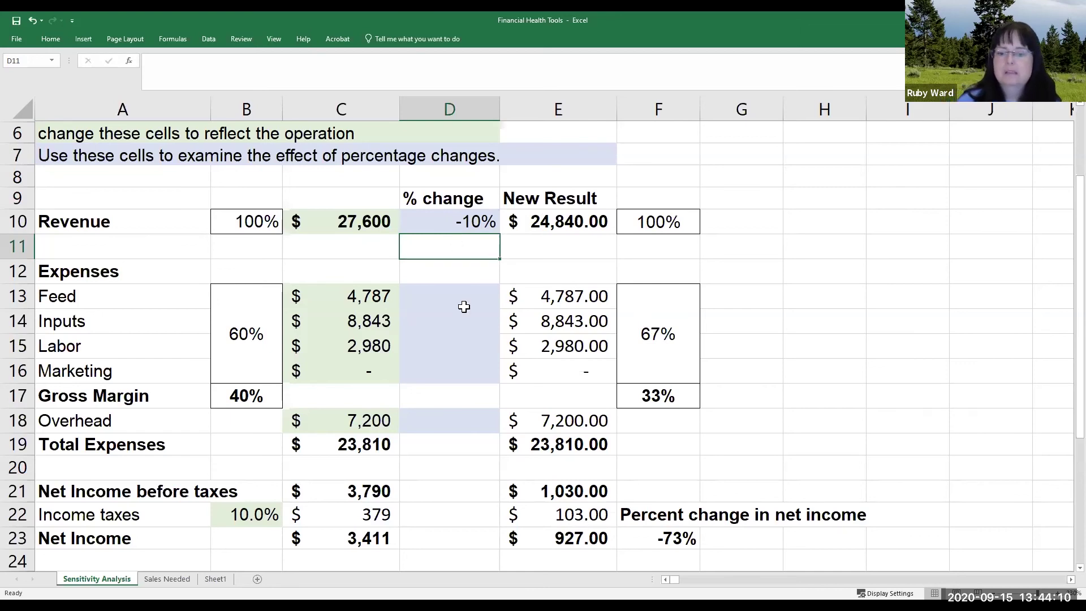
click(568, 539)
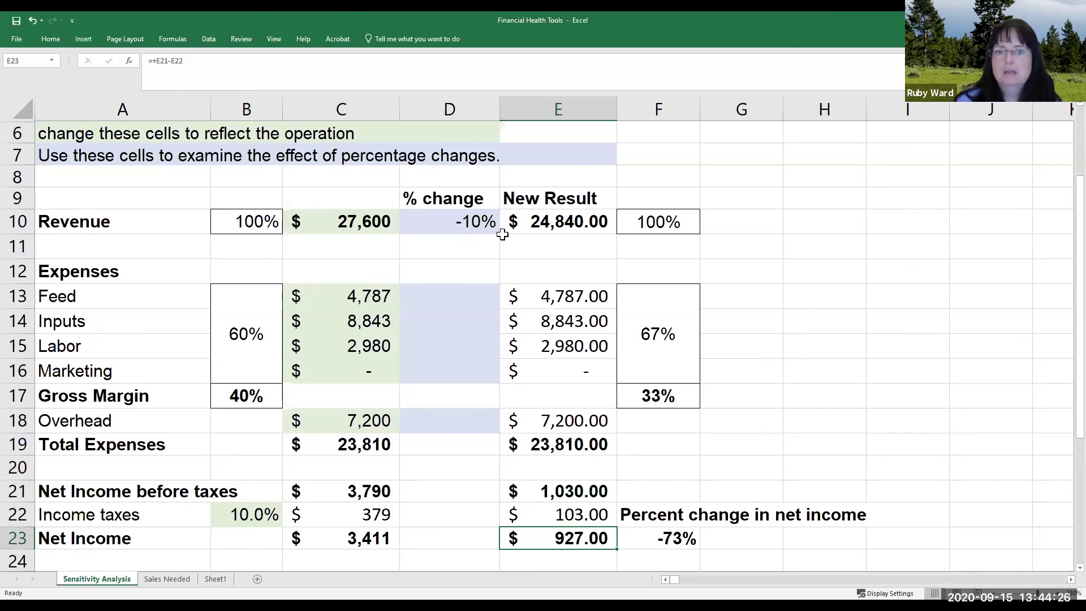
Lower the revenue percentage change to -13%
click(454, 218)
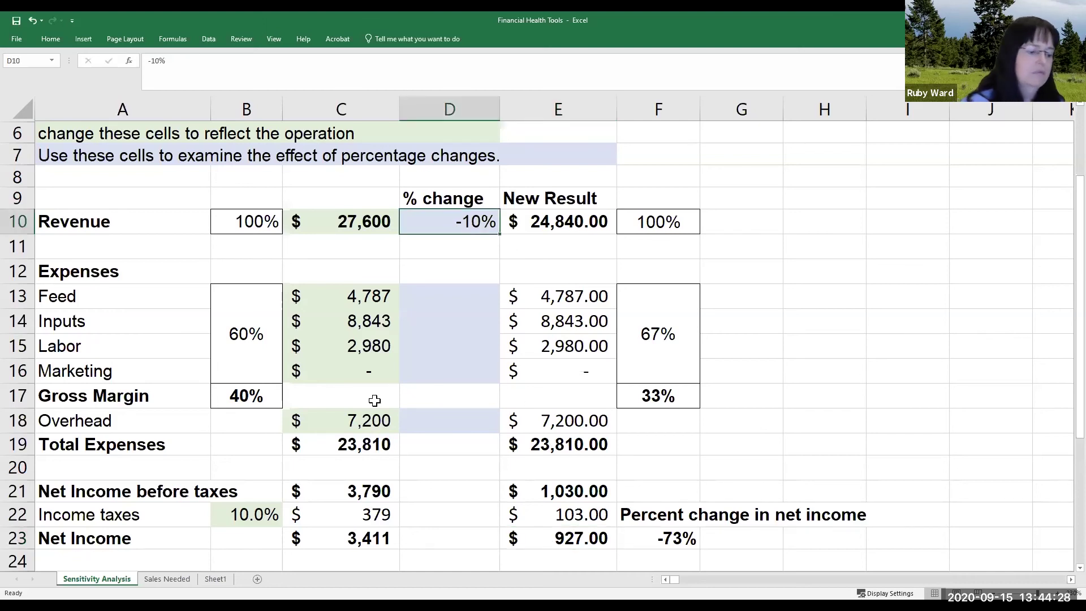
text(-13)
key(Return)
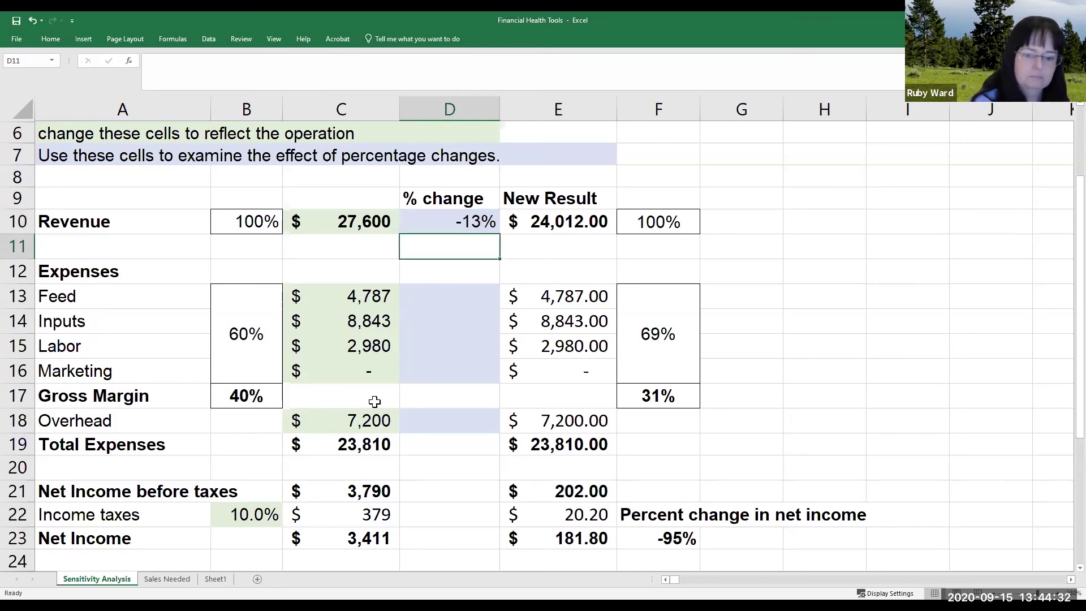
Lower the revenue percentage change further to -20%
key(Up)
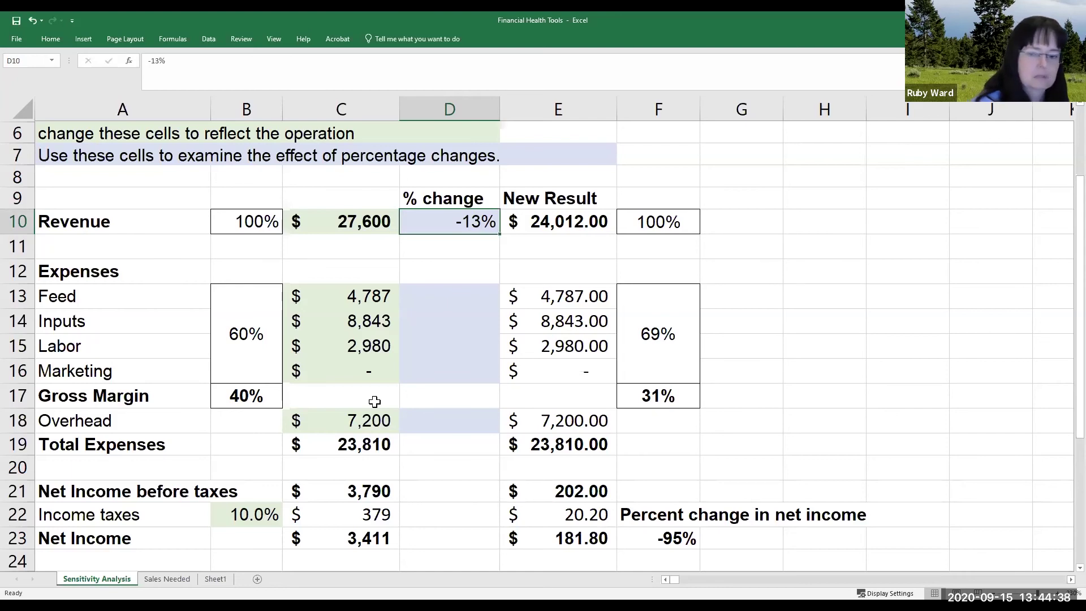
text(-)
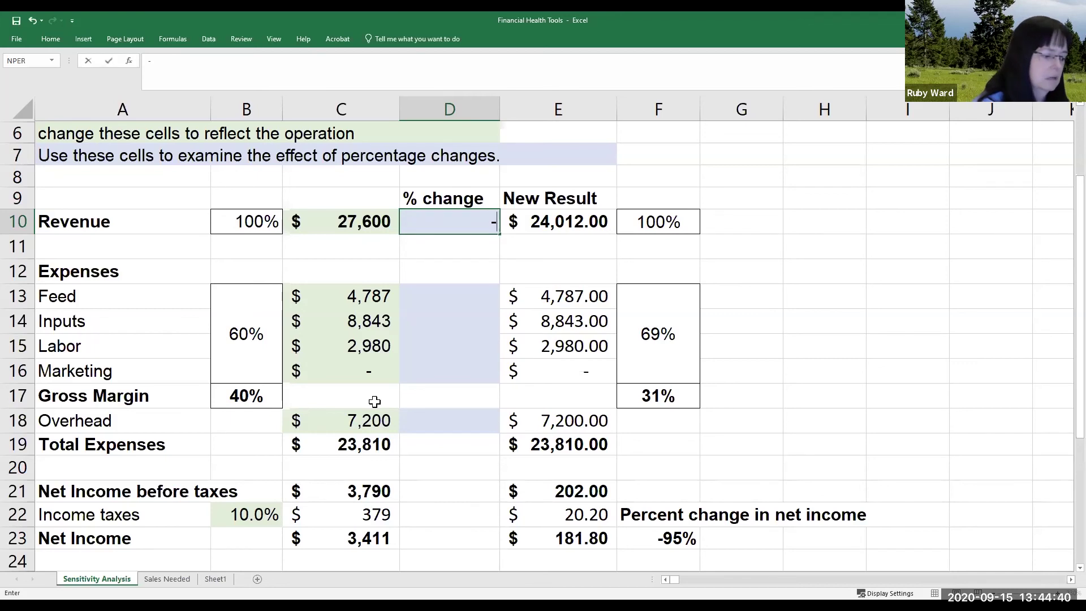
text(29)
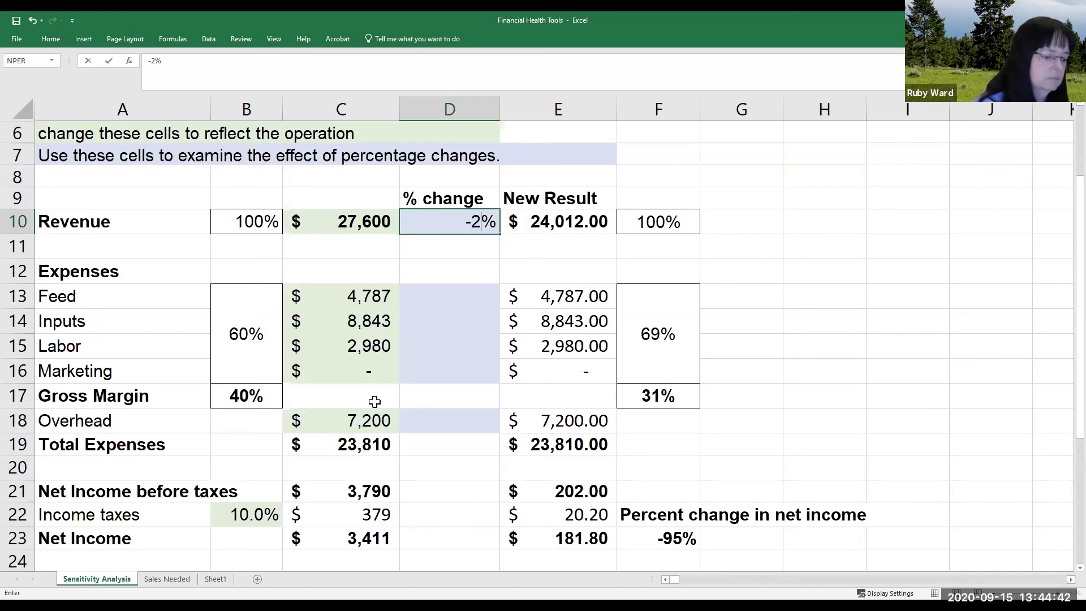
key(BackSpace)
text(0)
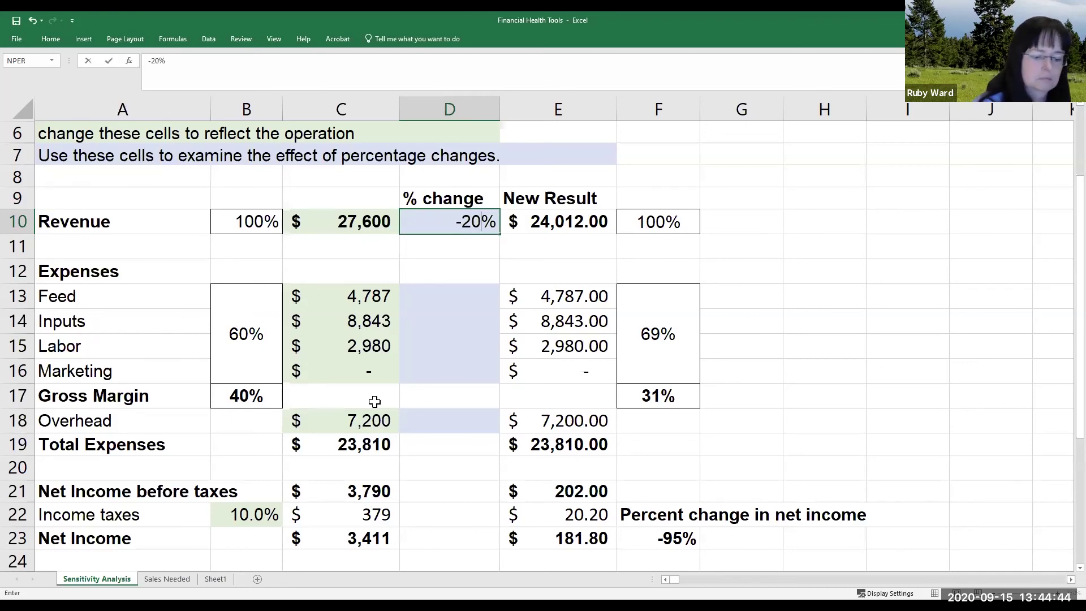
key(Return)
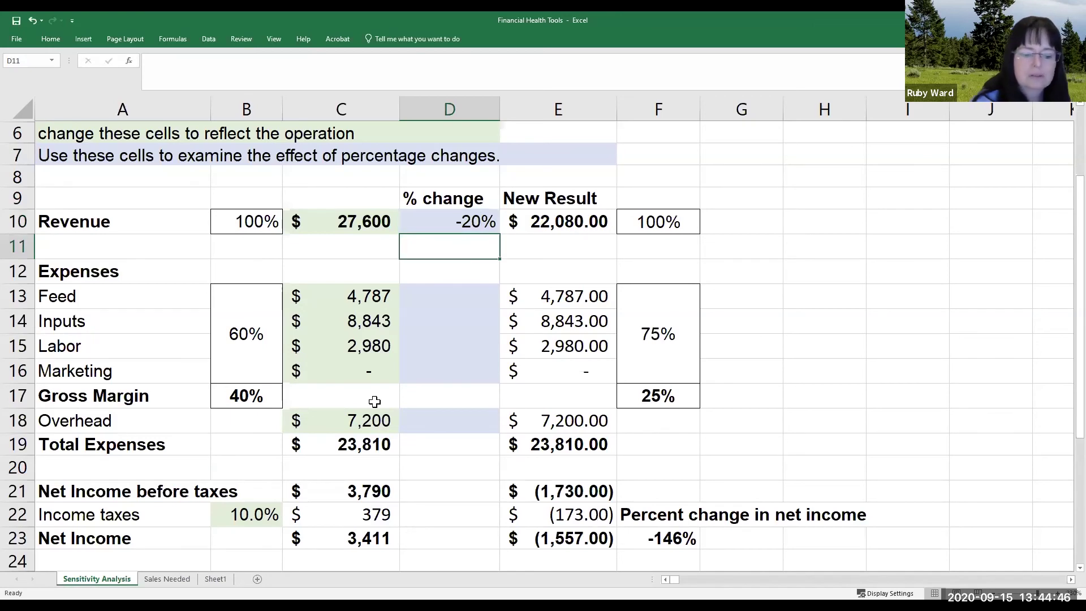
Set the revenue percentage change to -15%
key(Up)
text(15)
key(Return)
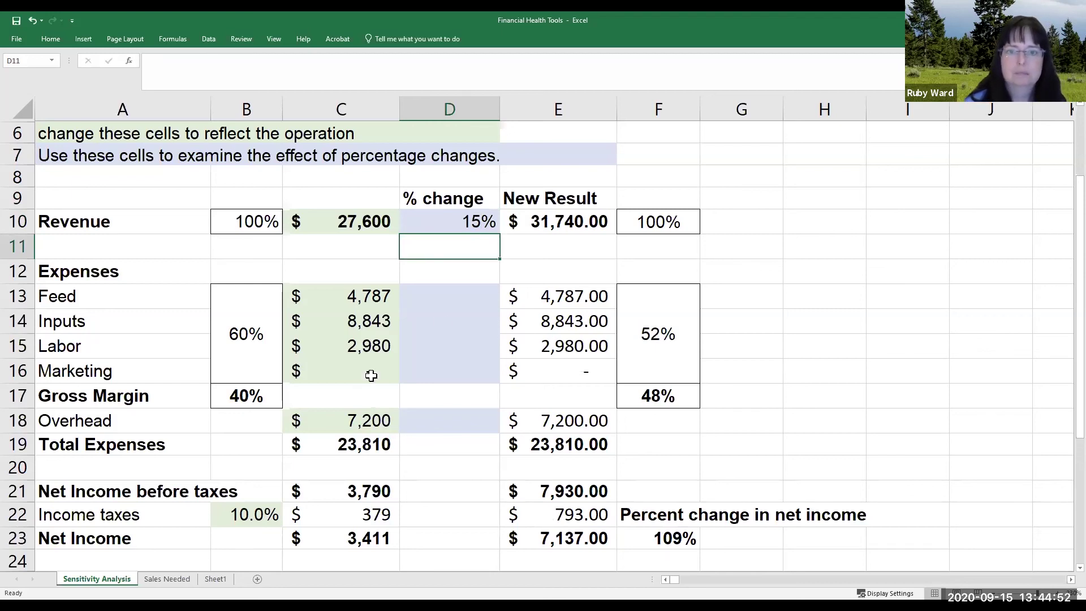
double_click(459, 218)
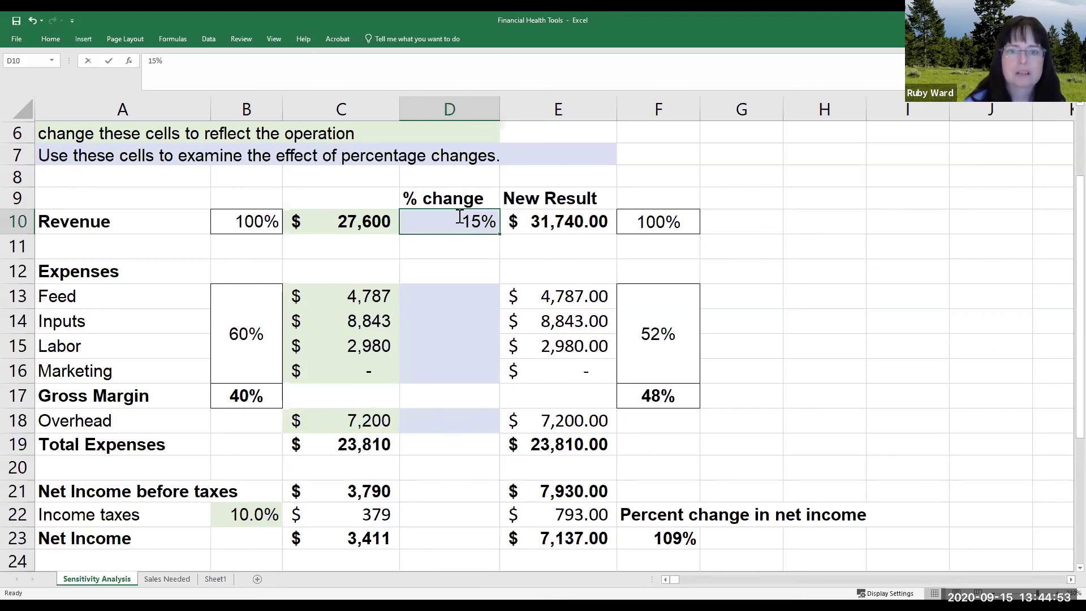
click(403, 222)
text(-)
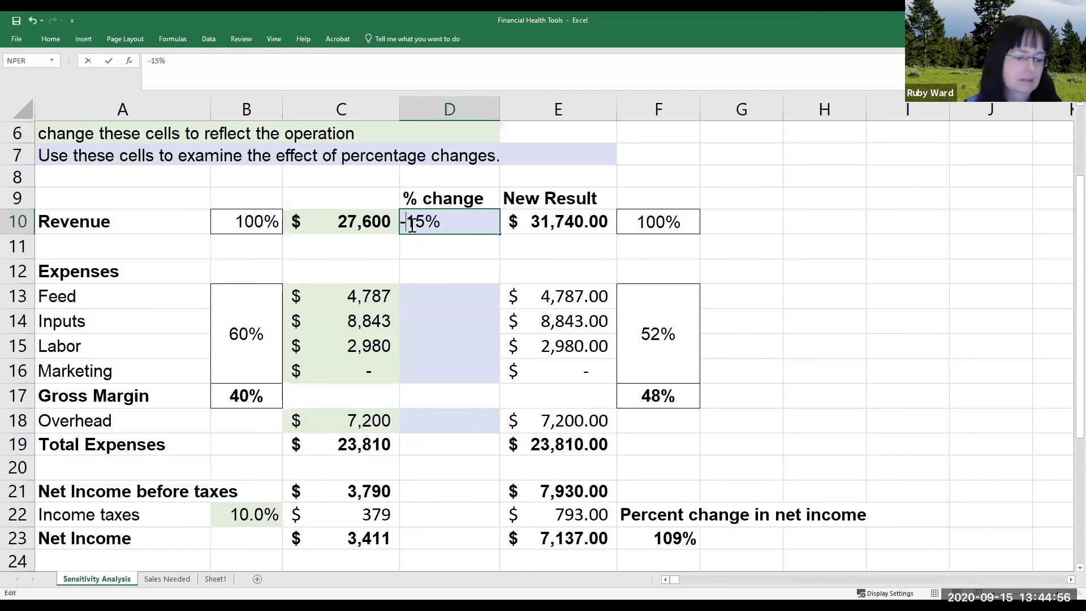
key(Return)
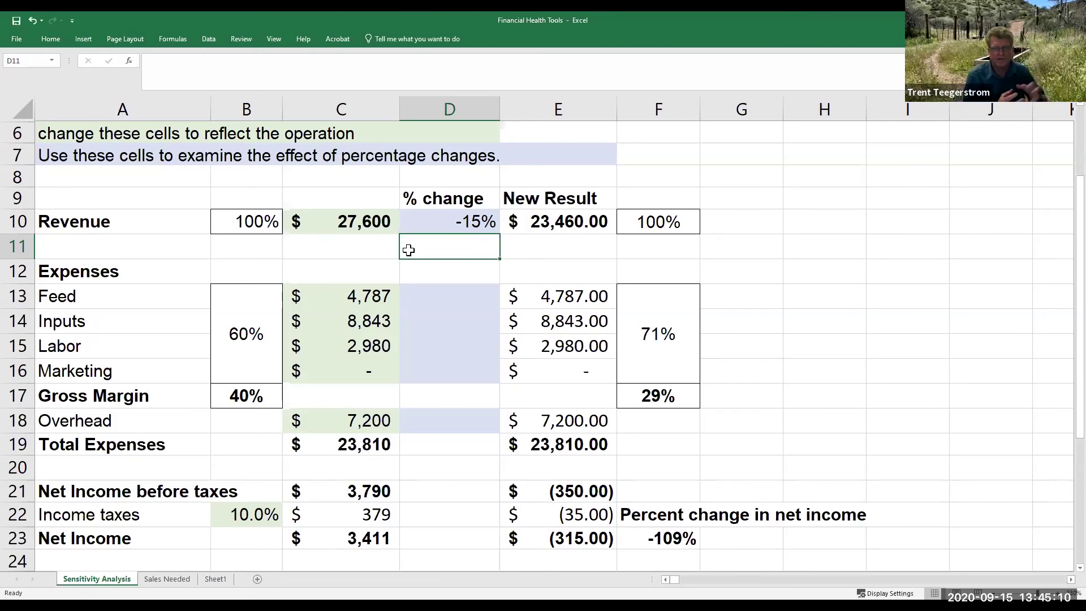
Set the feed percentage change to -3% and the labor percentage change to -5%
click(441, 216)
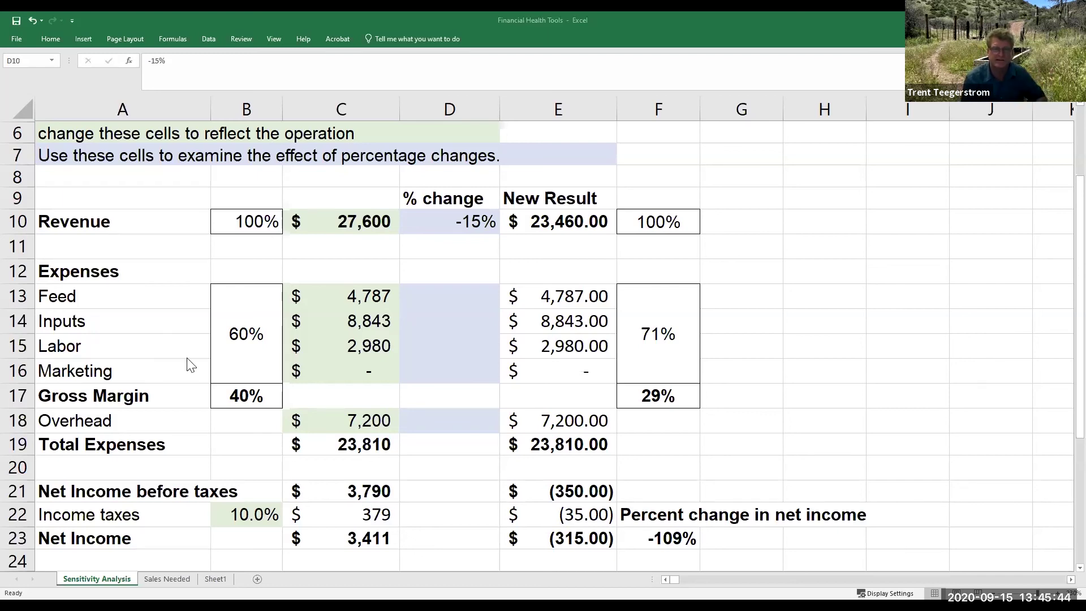
click(453, 294)
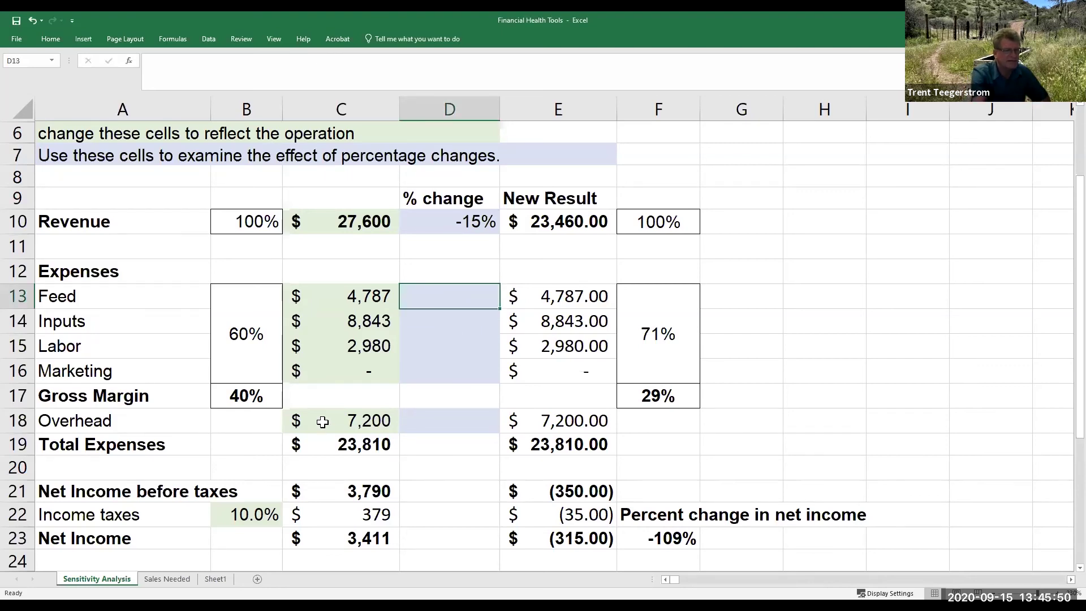
text(-3%)
key(Return)
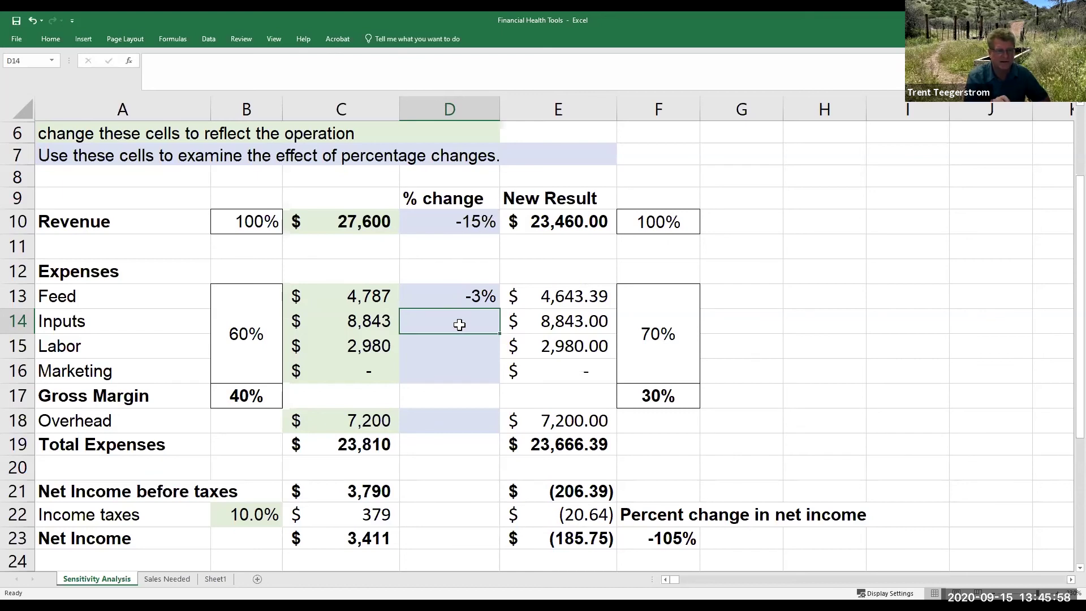
click(421, 345)
text(-5%)
key(Return)
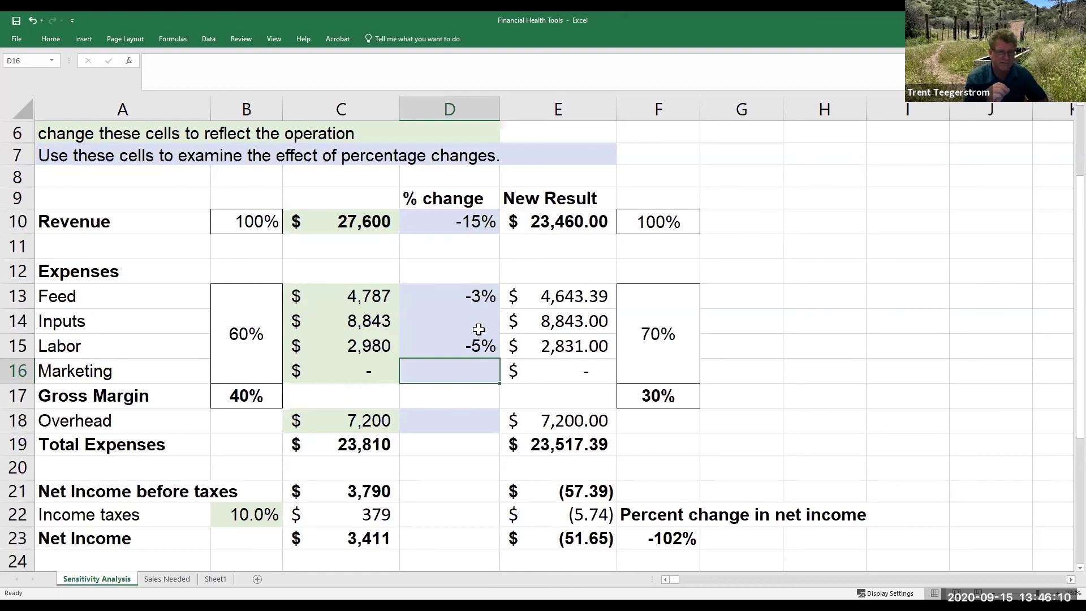
Clear the labor and feed percentage change entries, keeping the revenue change
click(467, 342)
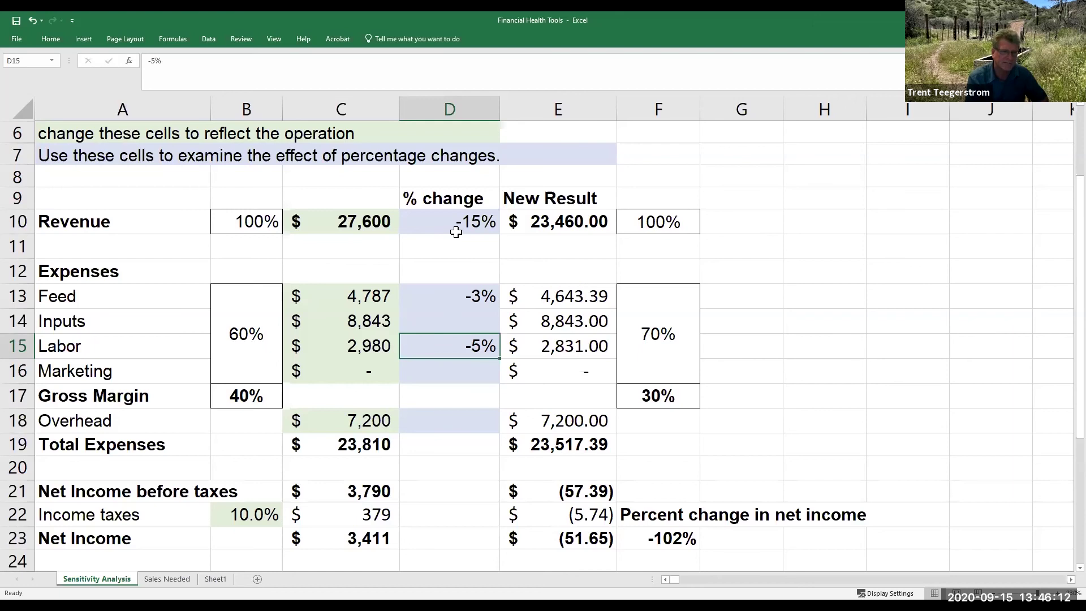
click(476, 294)
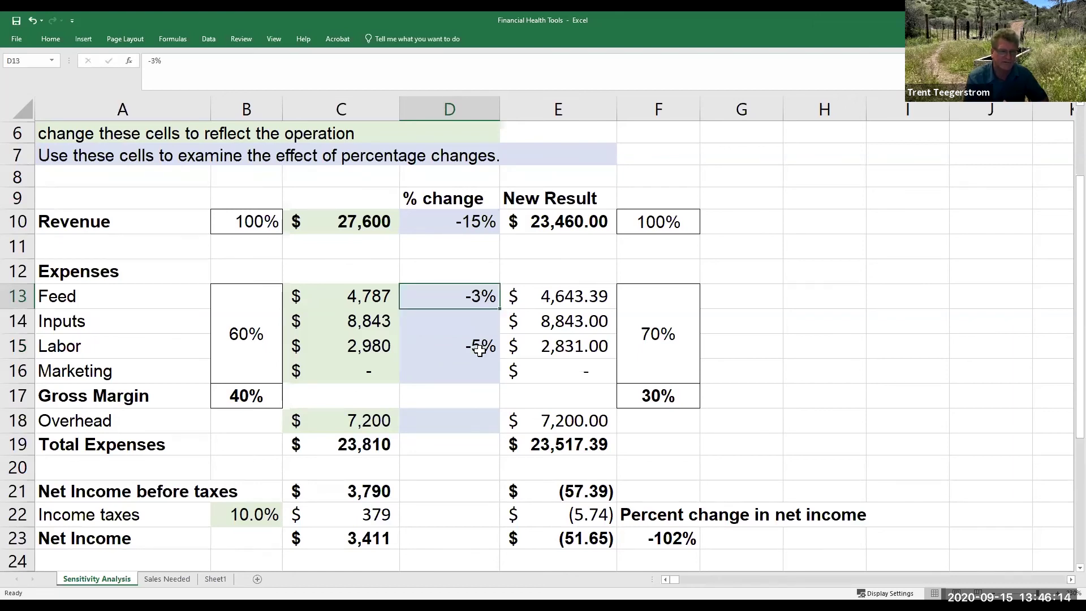
click(480, 348)
key(Delete)
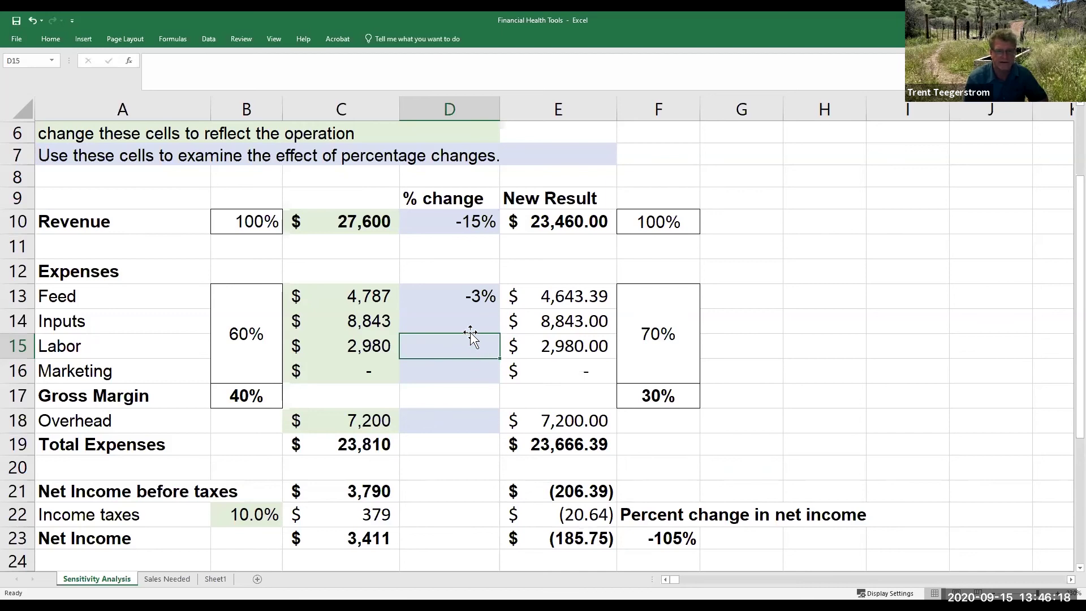
click(464, 300)
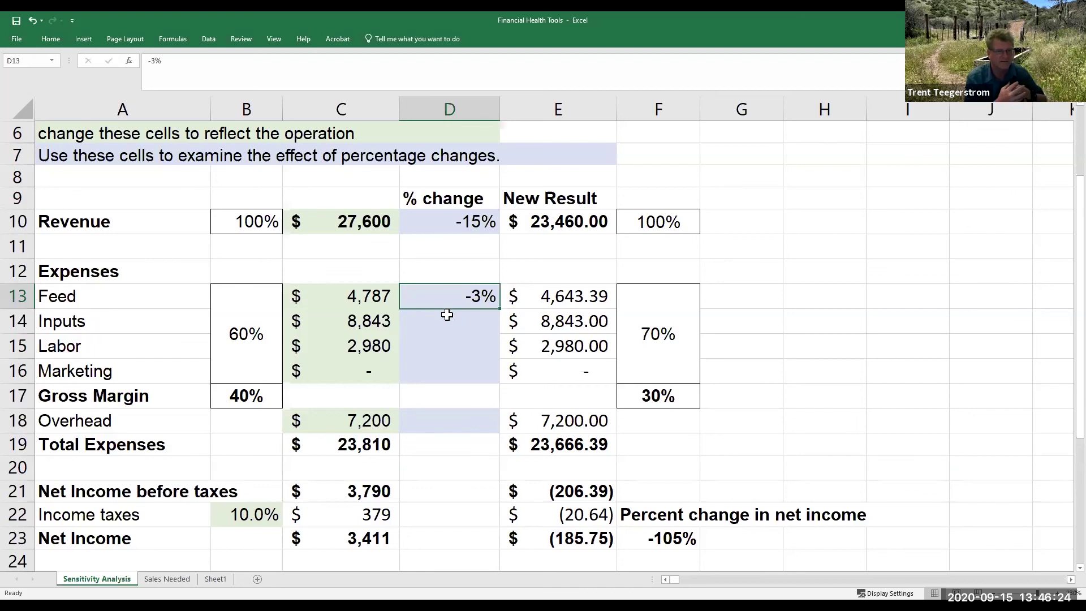
key(Delete)
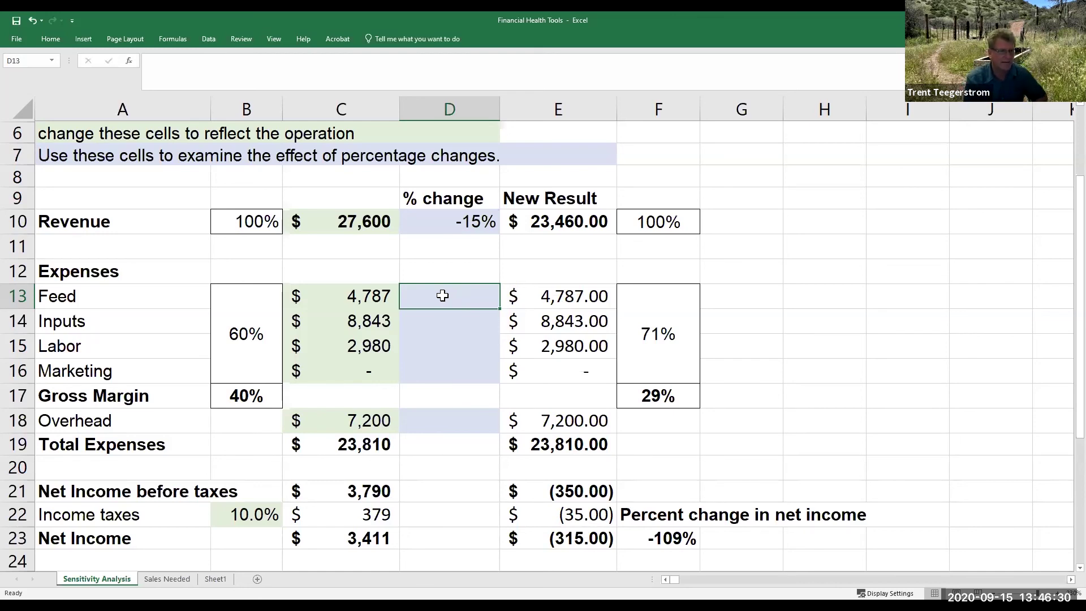
Set the labor percentage change to -10%
click(439, 323)
click(437, 344)
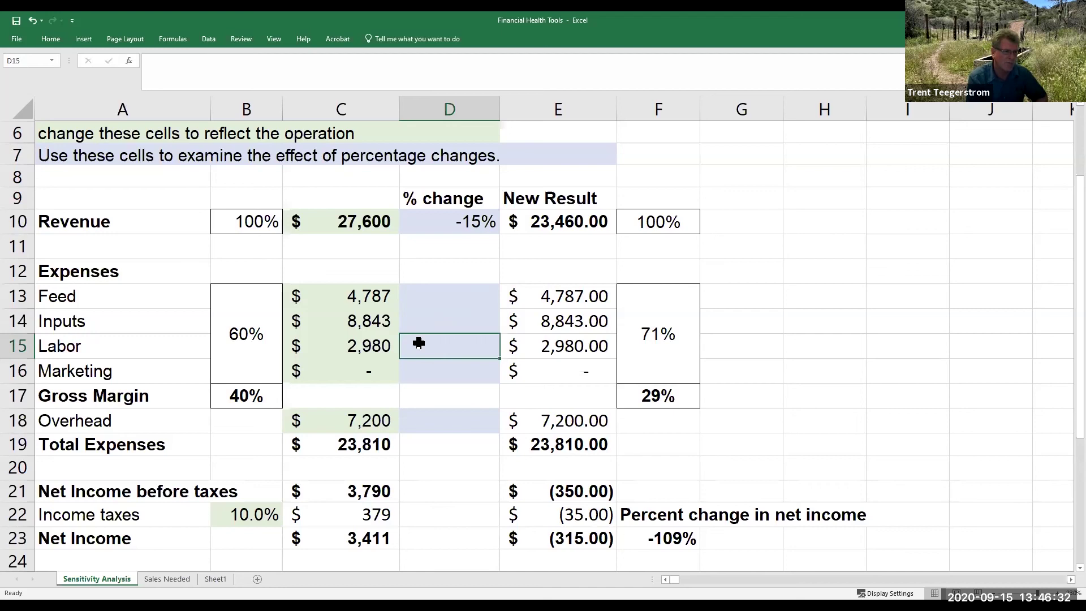
text(-1)
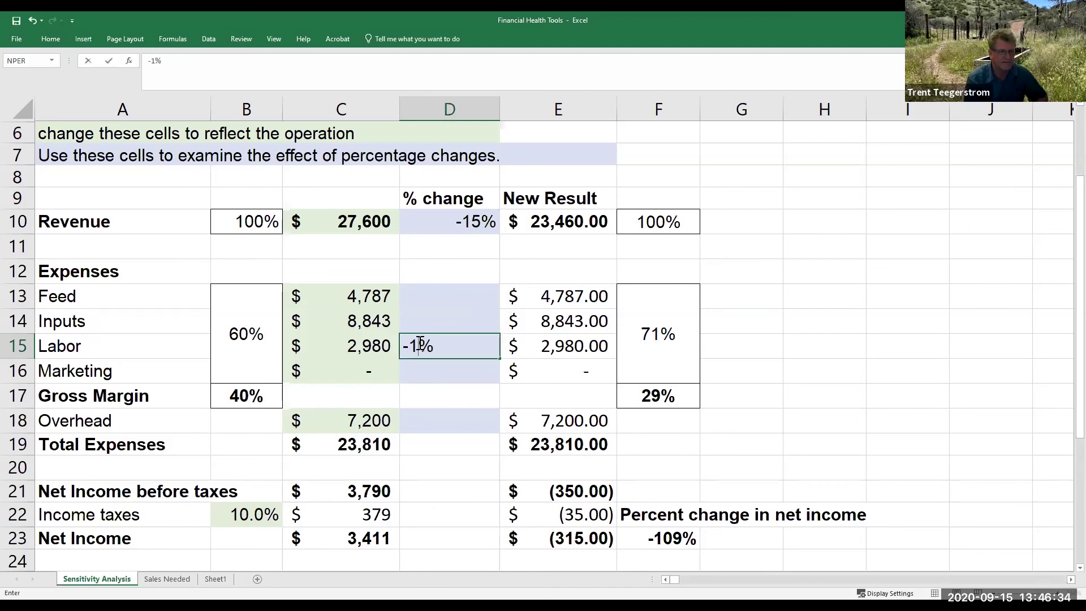
text(5)
key(BackSpace)
text(0)
key(Return)
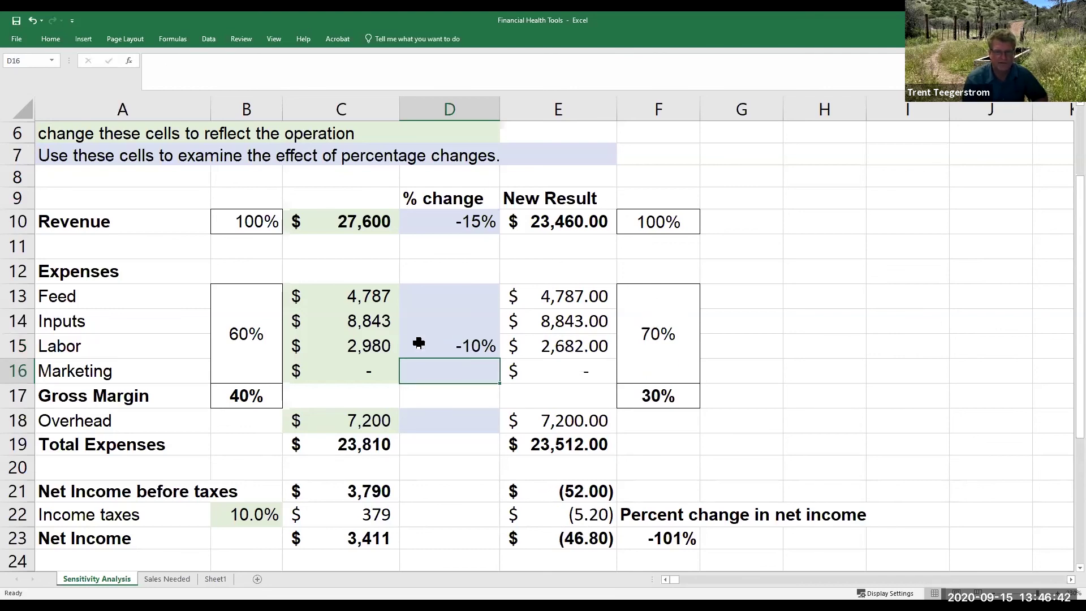
Change the labor percentage change to -15%
click(449, 348)
double_click(448, 349)
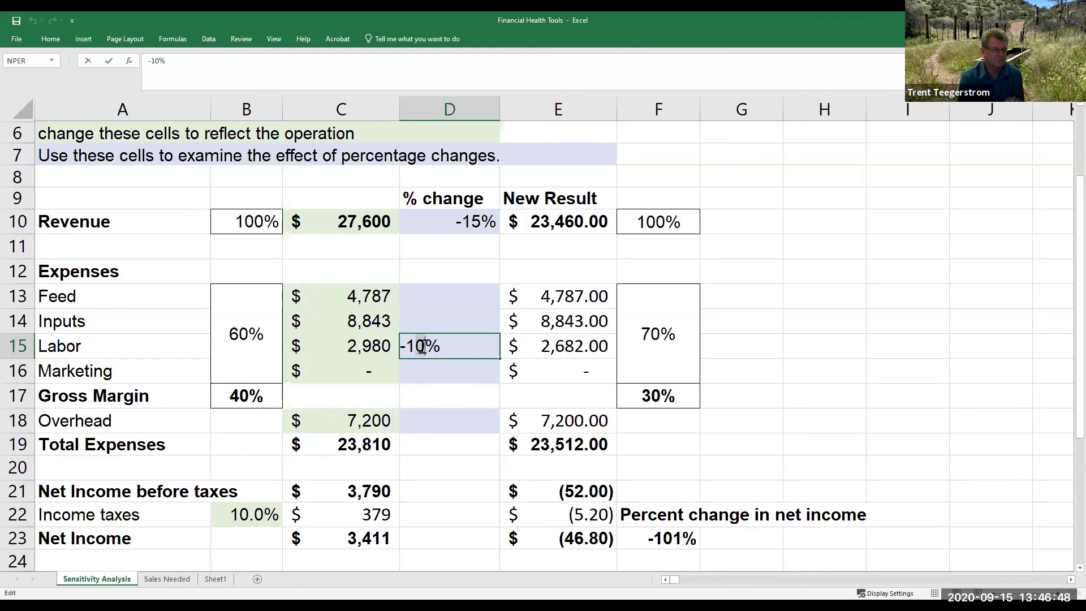
key(Left)
key(BackSpace)
text(5)
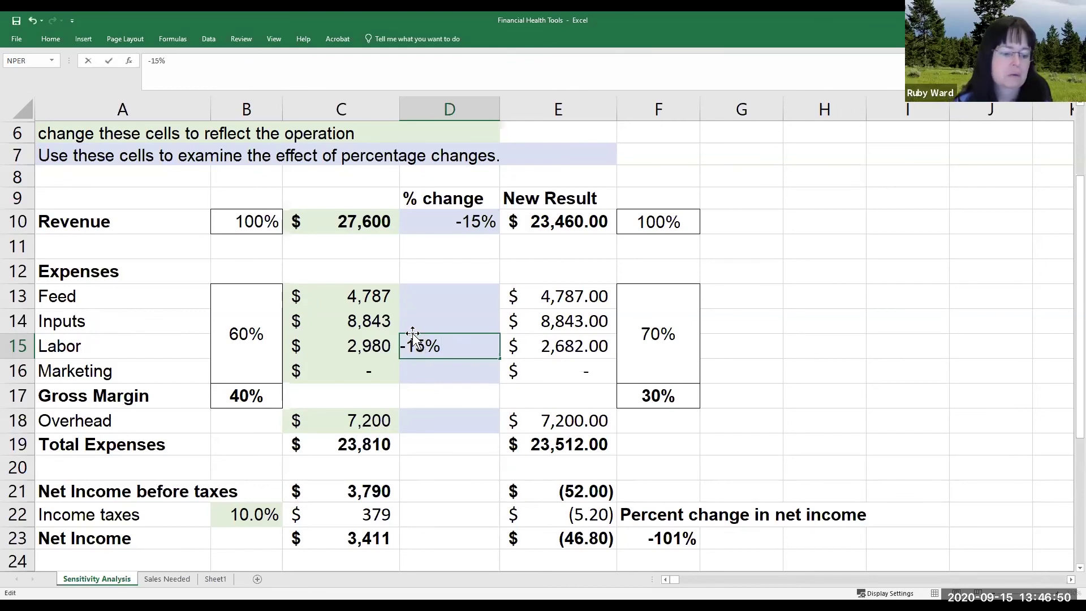
key(Return)
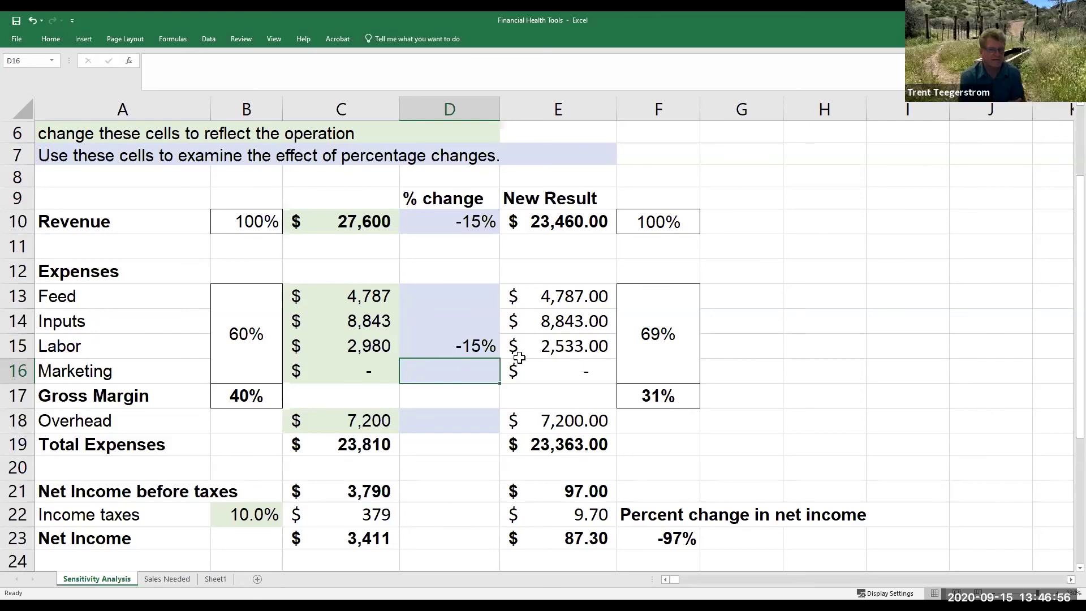
click(456, 220)
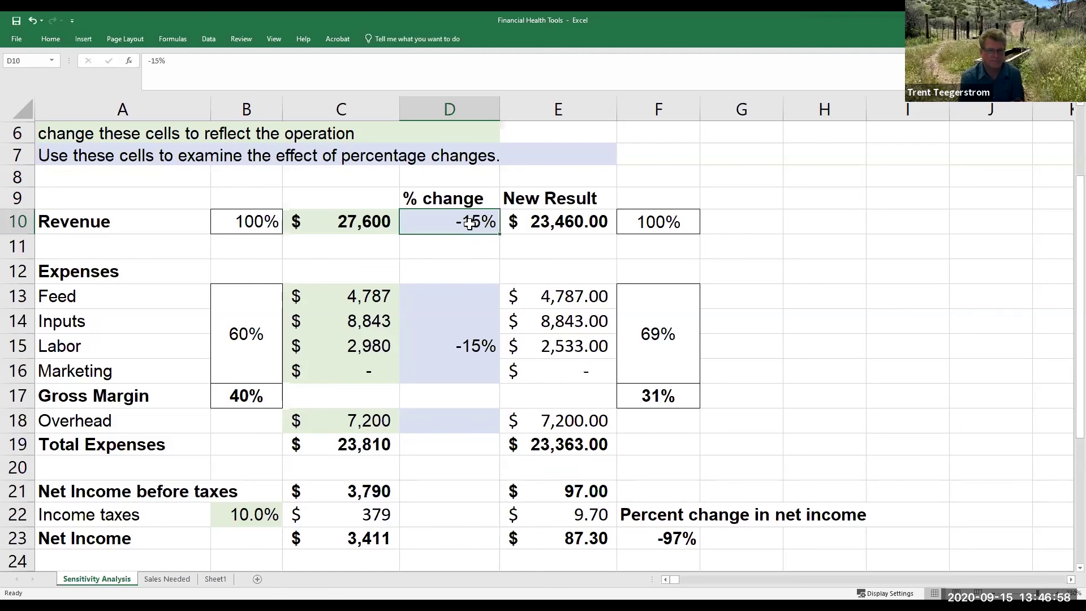
click(483, 331)
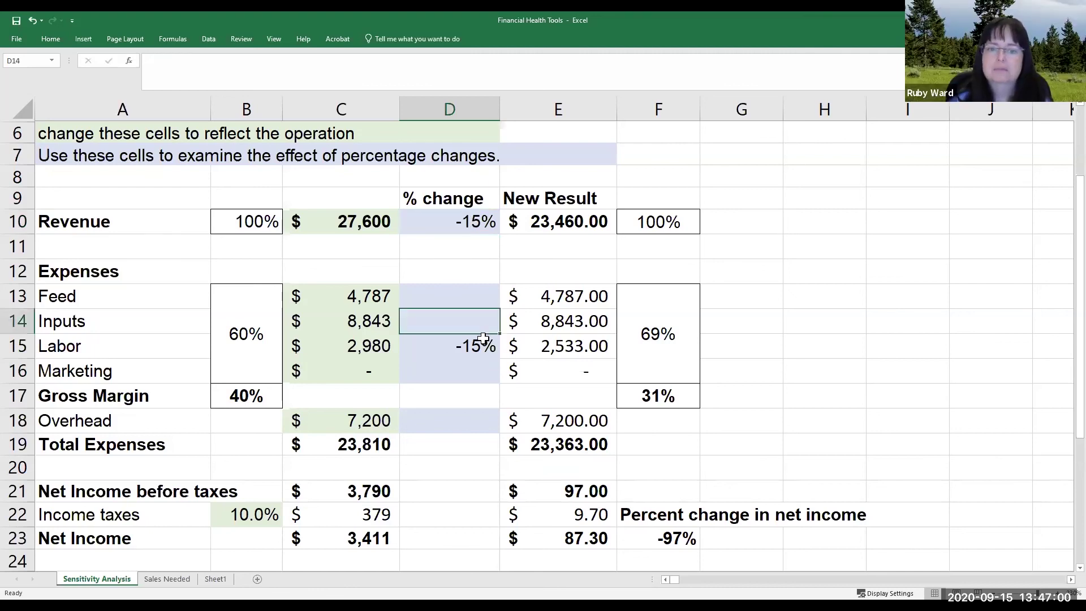
Set the feed and inputs percentage changes to -15% each, matching the revenue and labor changes
click(483, 338)
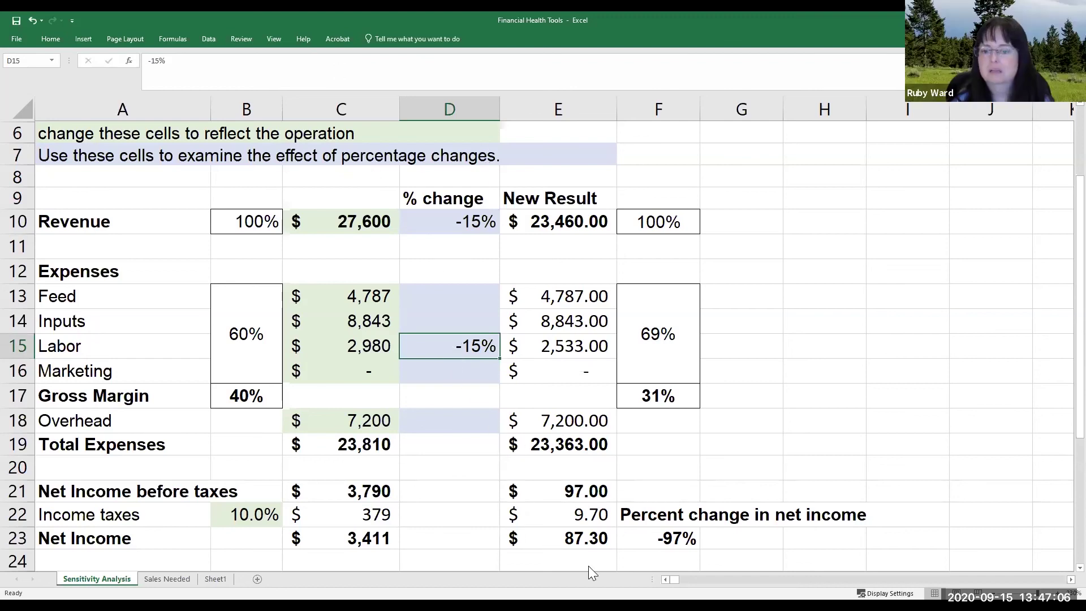
click(601, 532)
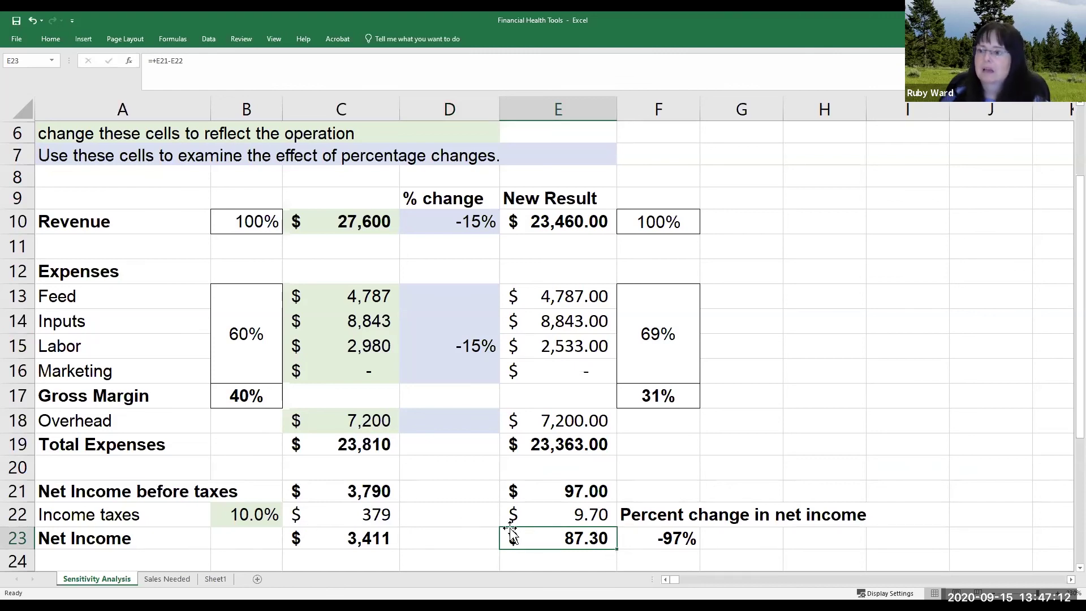
click(419, 223)
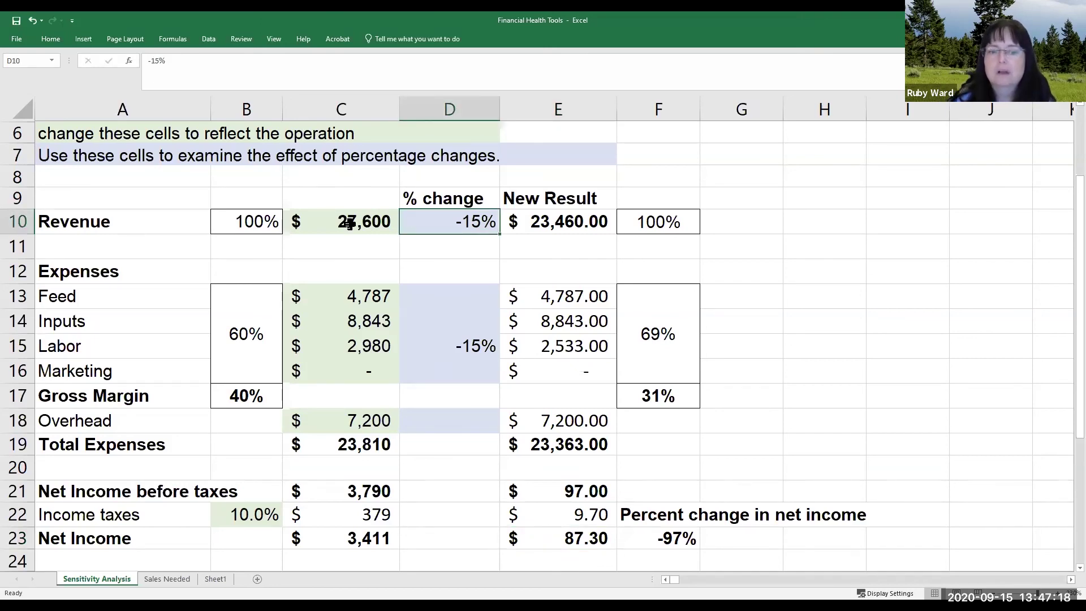
click(353, 495)
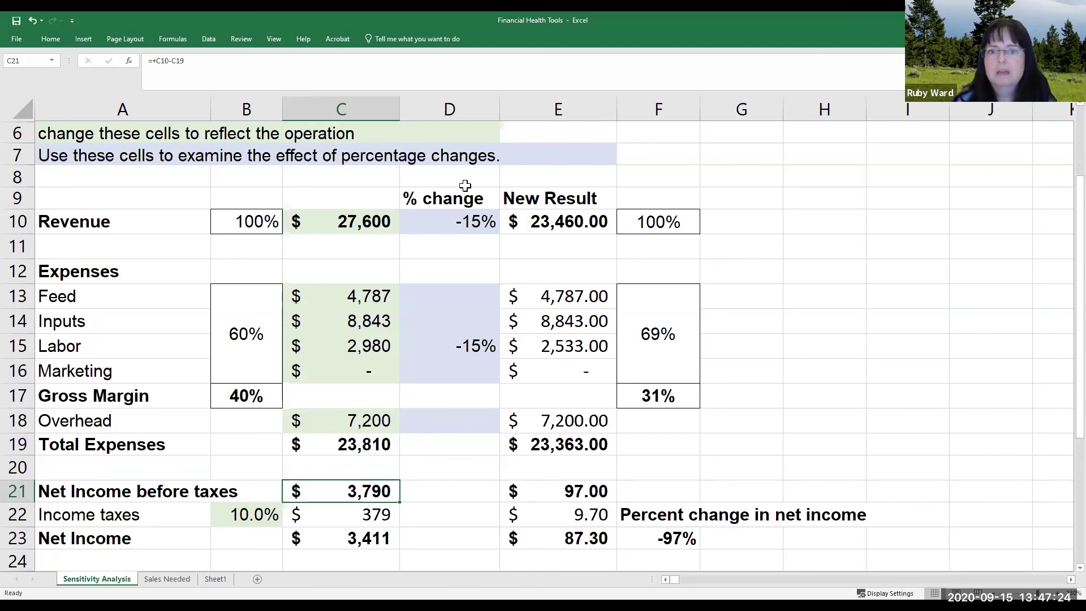
click(447, 220)
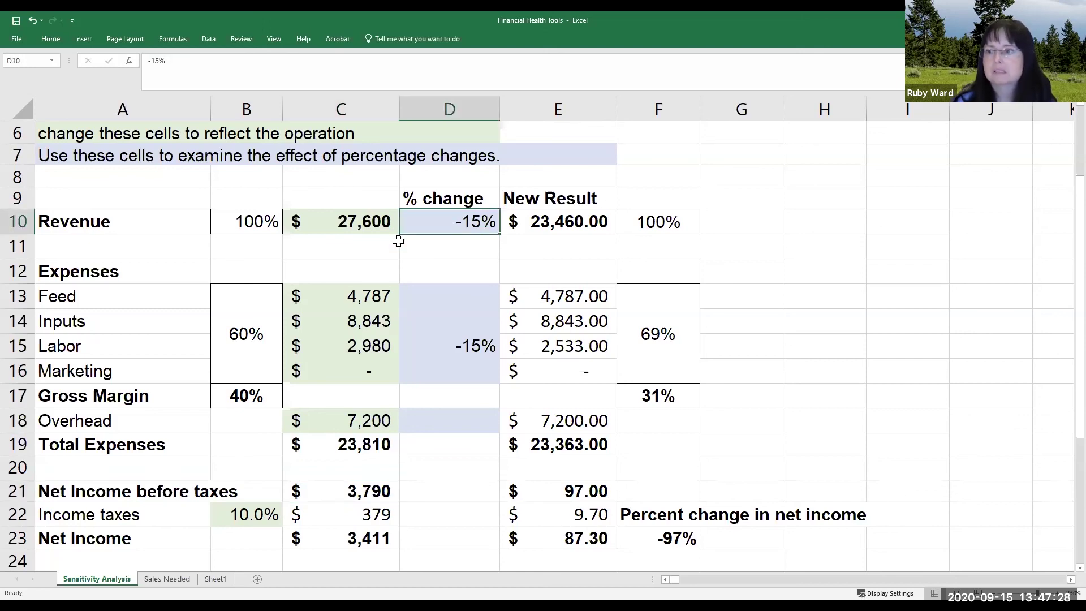
click(461, 280)
click(463, 289)
text(-15)
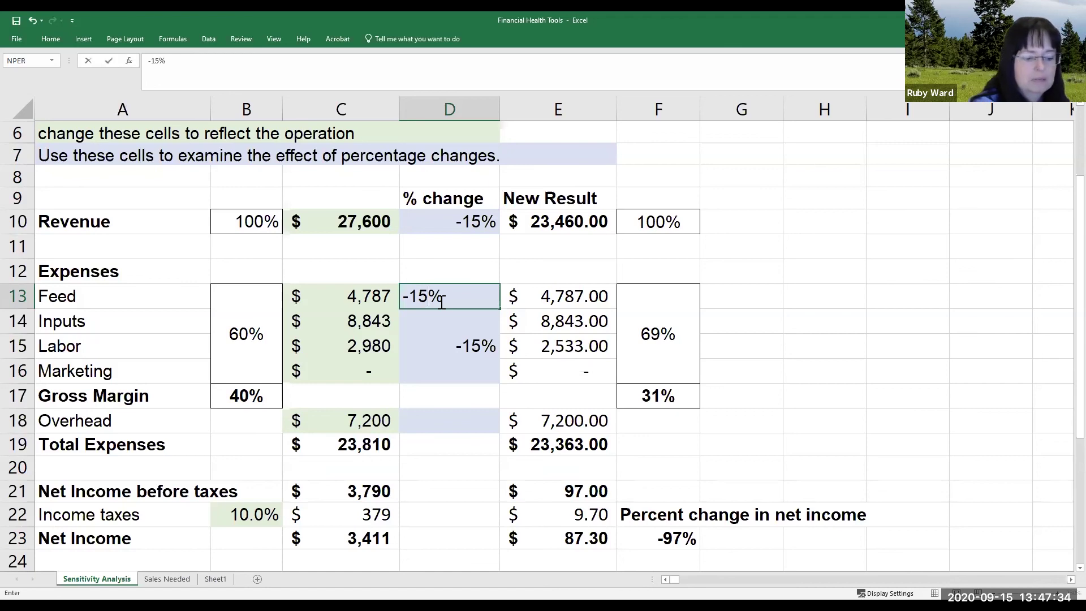
key(Return)
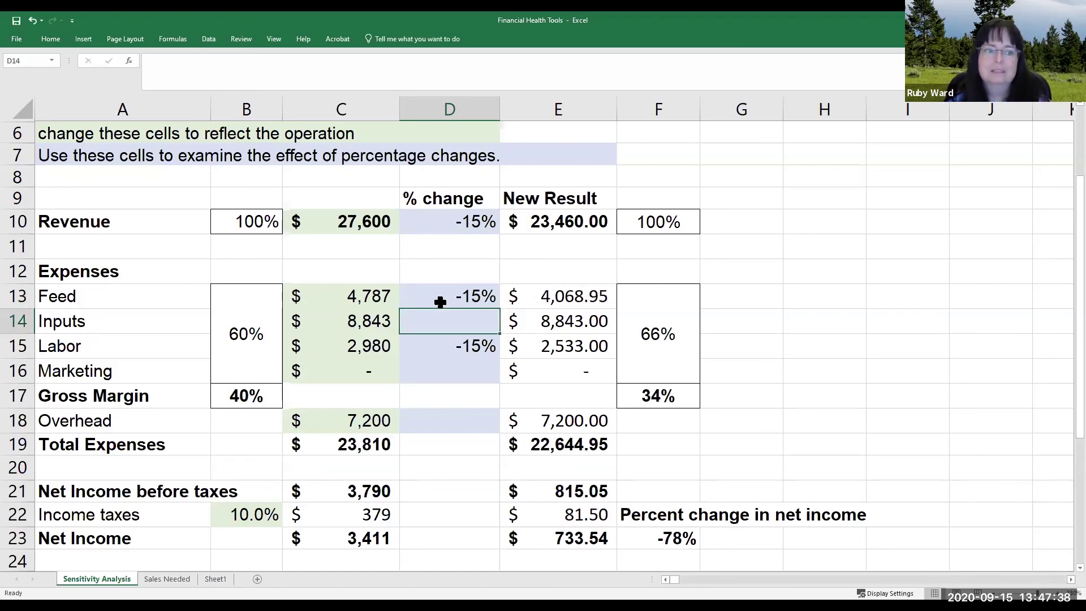
text(-15)
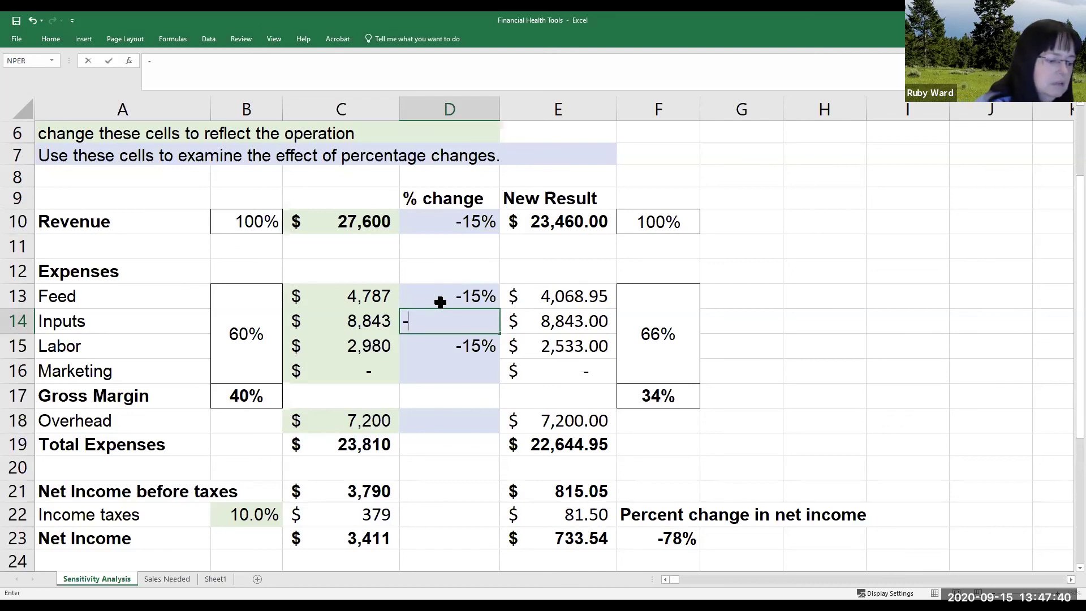
key(Return)
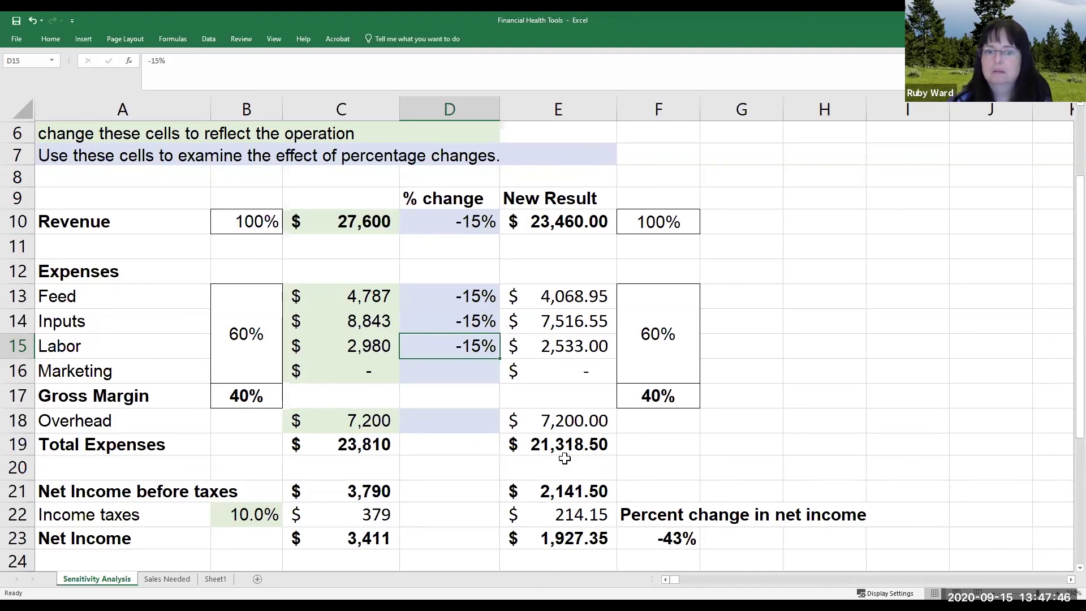
Clear the feed, inputs and labor percentage changes, keeping only the revenue change
click(455, 223)
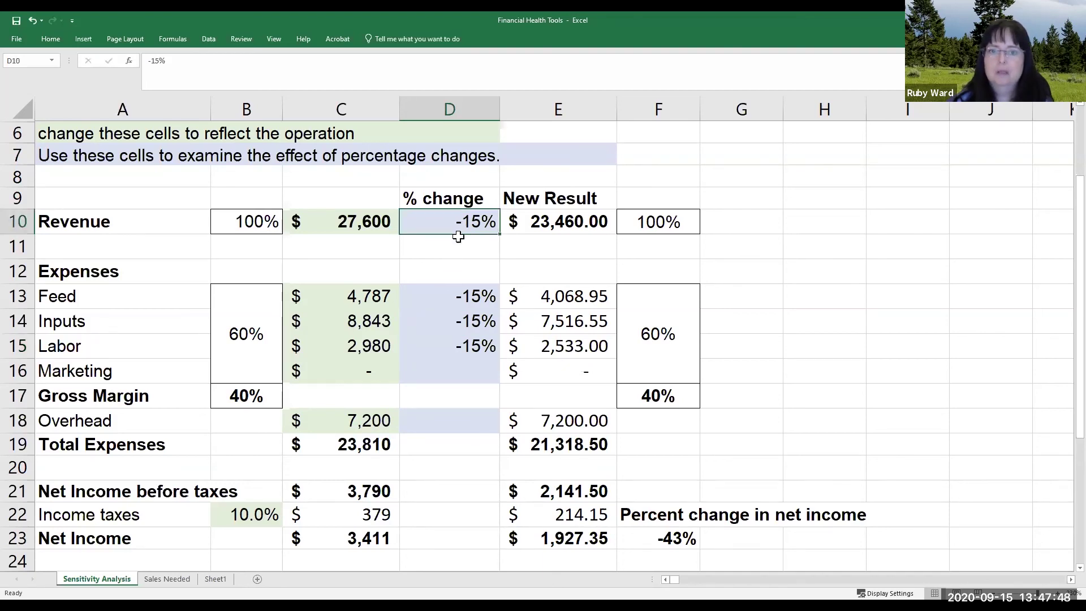
drag(479, 290, 477, 320)
key(Delete)
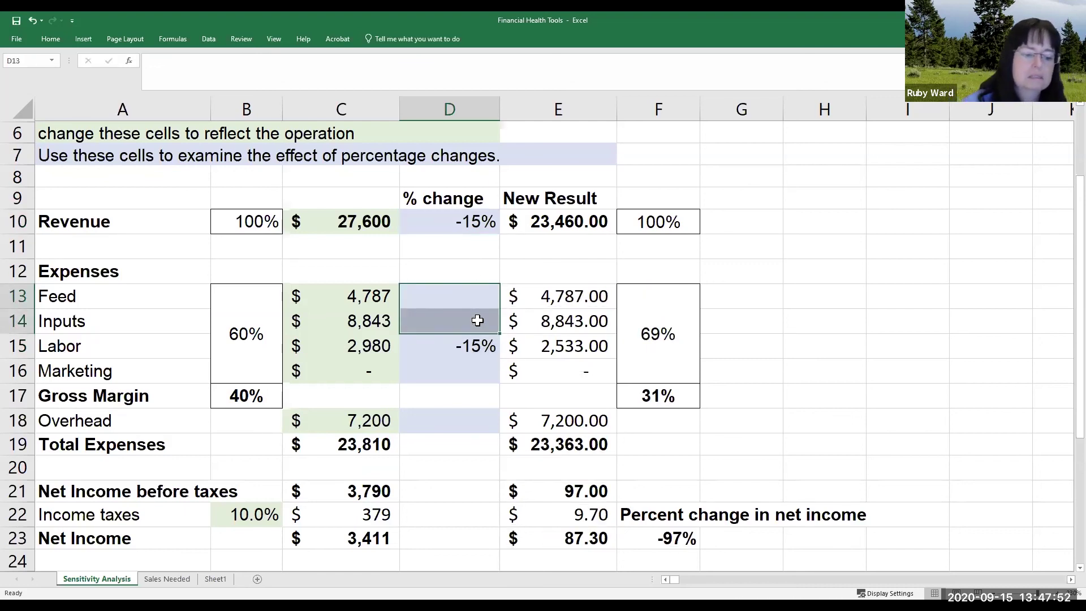
click(462, 341)
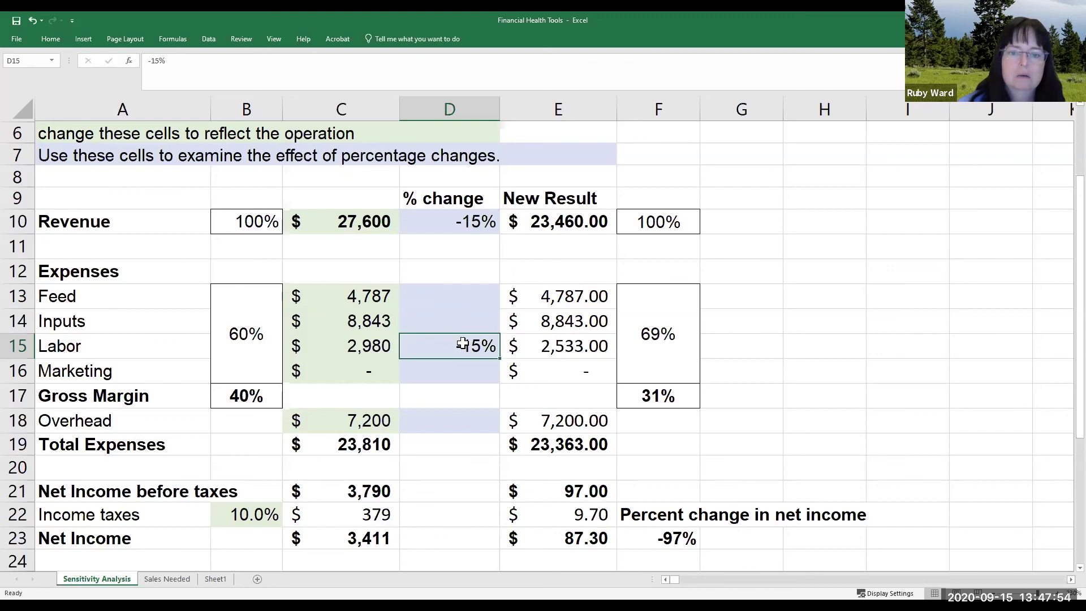
key(Delete)
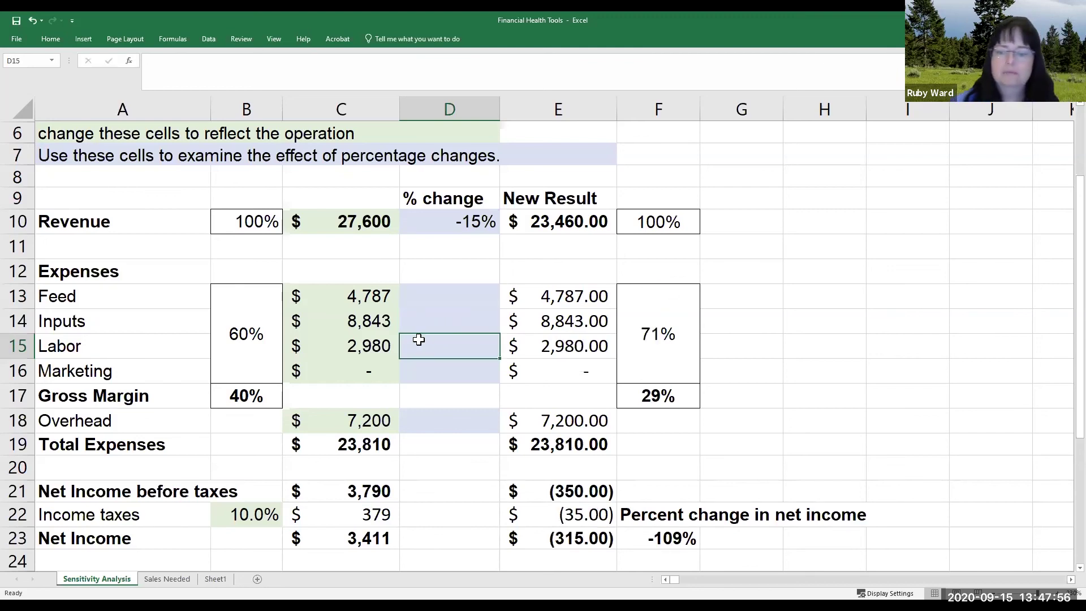
Clear the revenue percentage change to return the analysis to its baseline
click(438, 227)
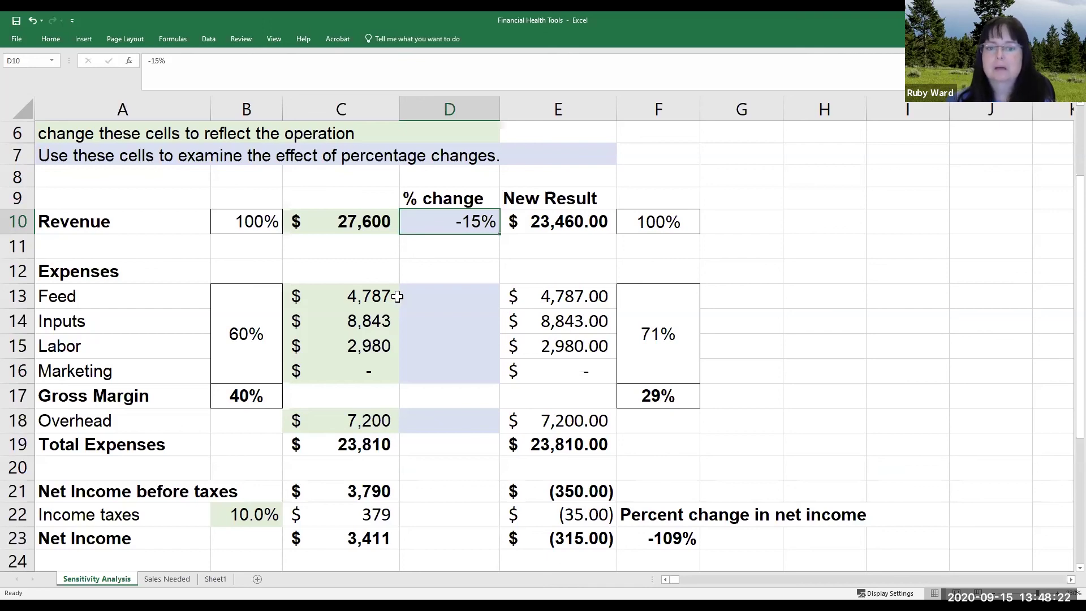
click(445, 418)
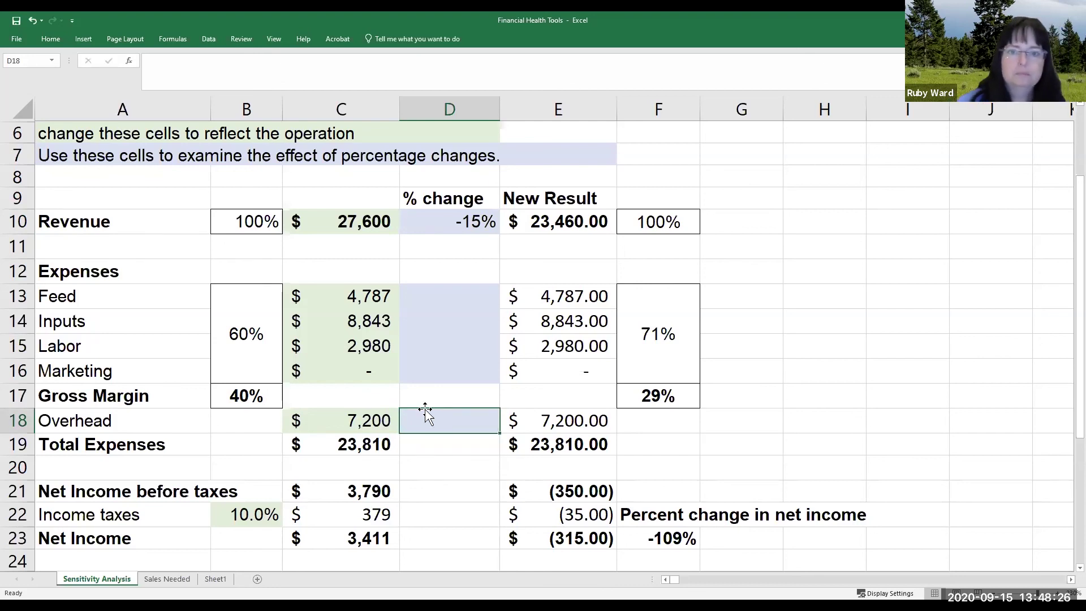
click(444, 222)
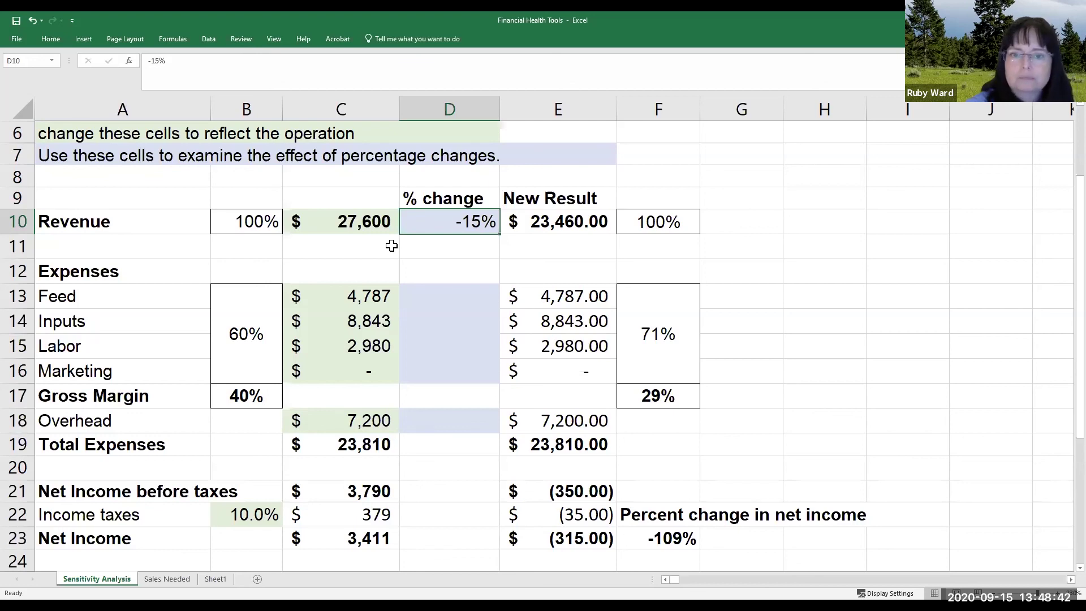
key(Delete)
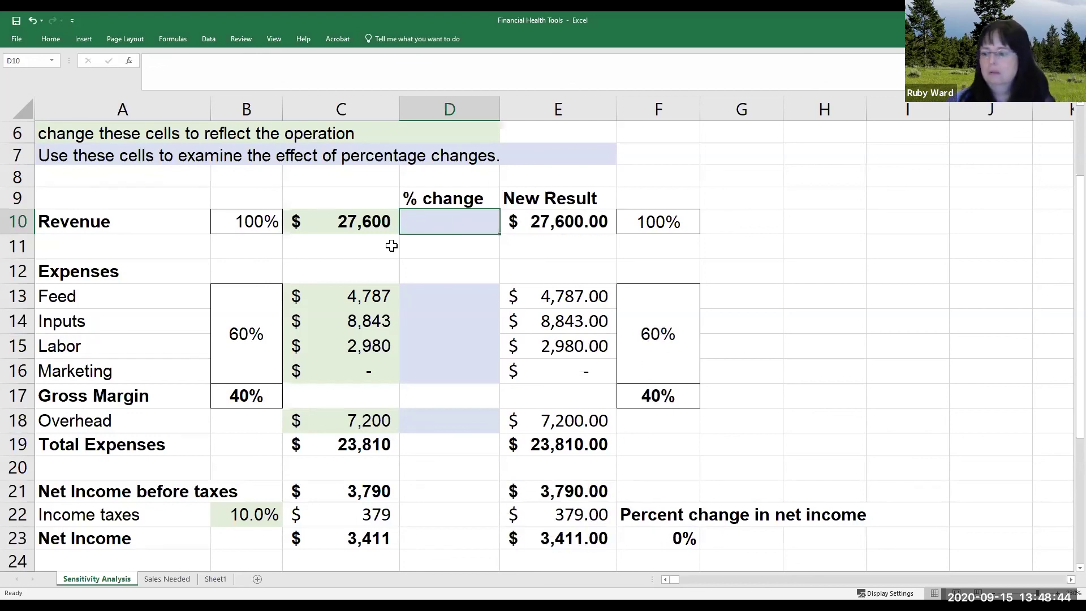